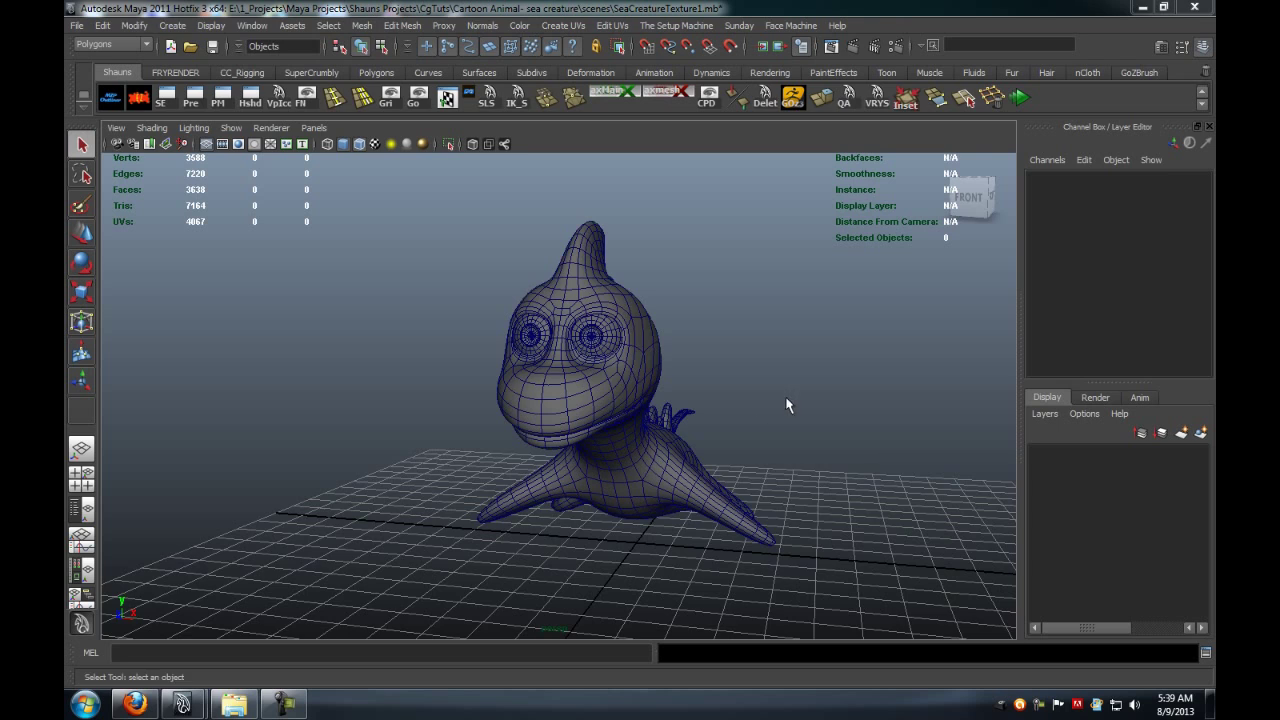
Step: Examine the sea creature model from several angles and look over the texture files in the sourceimages folder
left_click_drag(786, 403, 694, 397, "alt")
middle_click_drag(680, 392, 593, 377, "alt")
left_click_drag(593, 376, 587, 403, "alt")
left_click_drag(461, 405, 546, 363, "alt")
key("w")
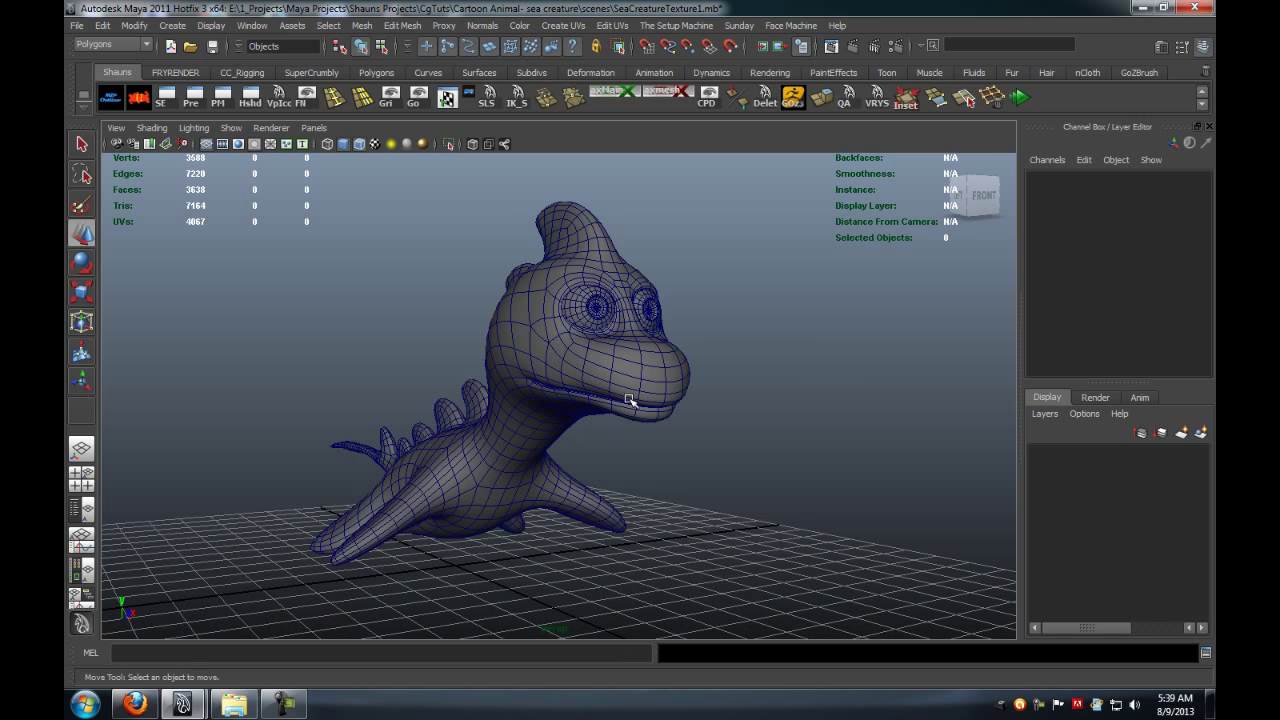
left_click_drag(670, 437, 559, 405, "alt")
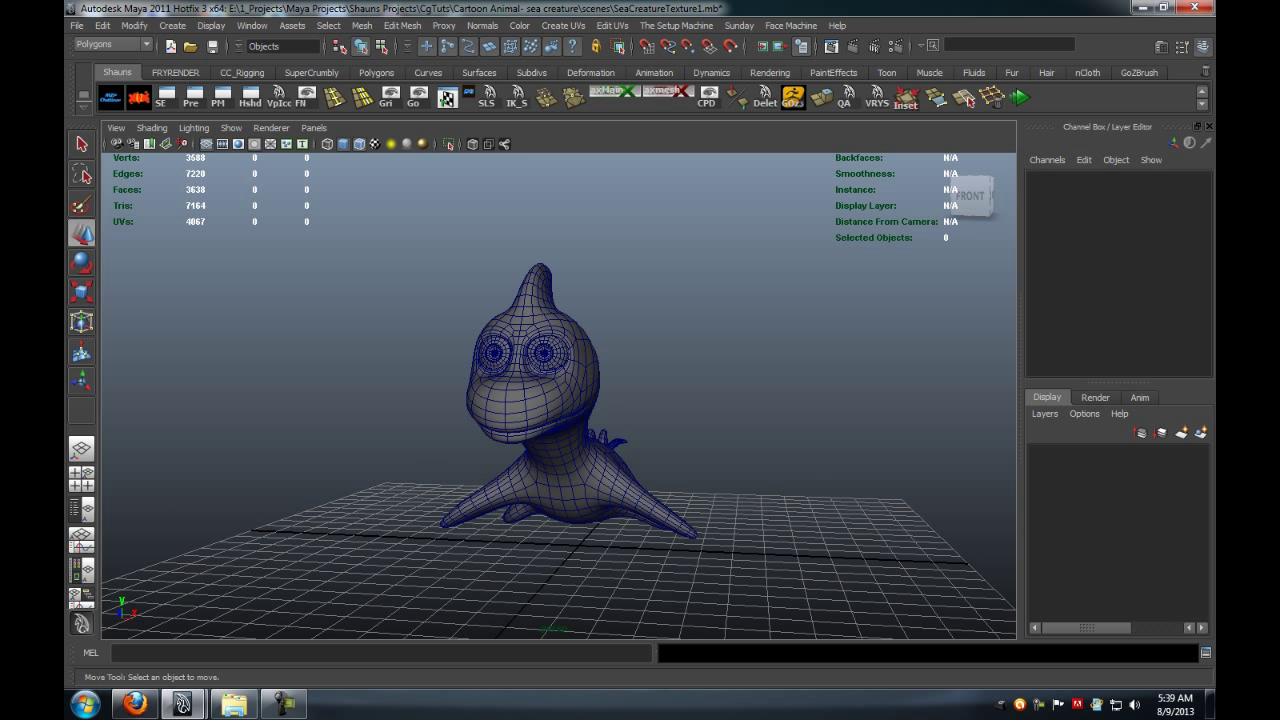
left_click_drag(1215, 150, 736, 93)
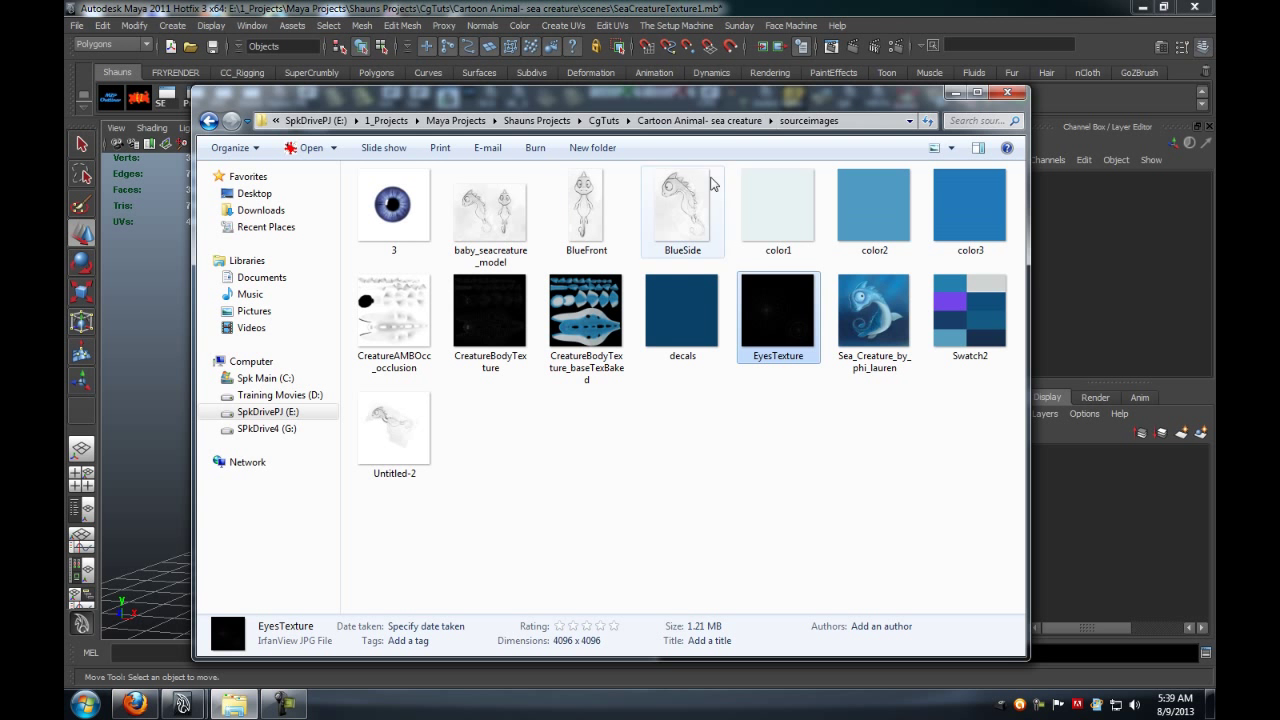
left_click_drag(717, 97, 1279, 260)
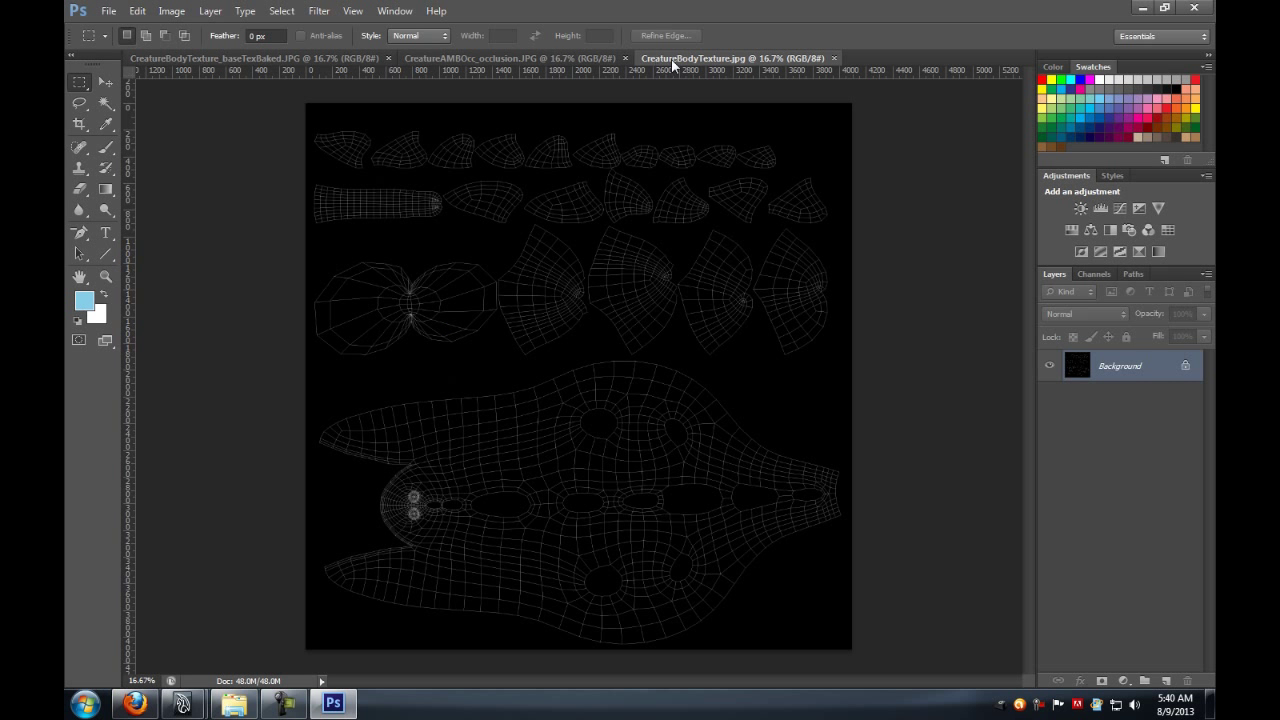
Step: In Photoshop, copy the UV wireframe from CreatureBodyTexture.jpg into CreatureBodyTexture_baseTexBaked.JPG as a new layer and close the wireframe file
left_click_drag(673, 58, 768, 117)
left_click(105, 82)
left_click(313, 62)
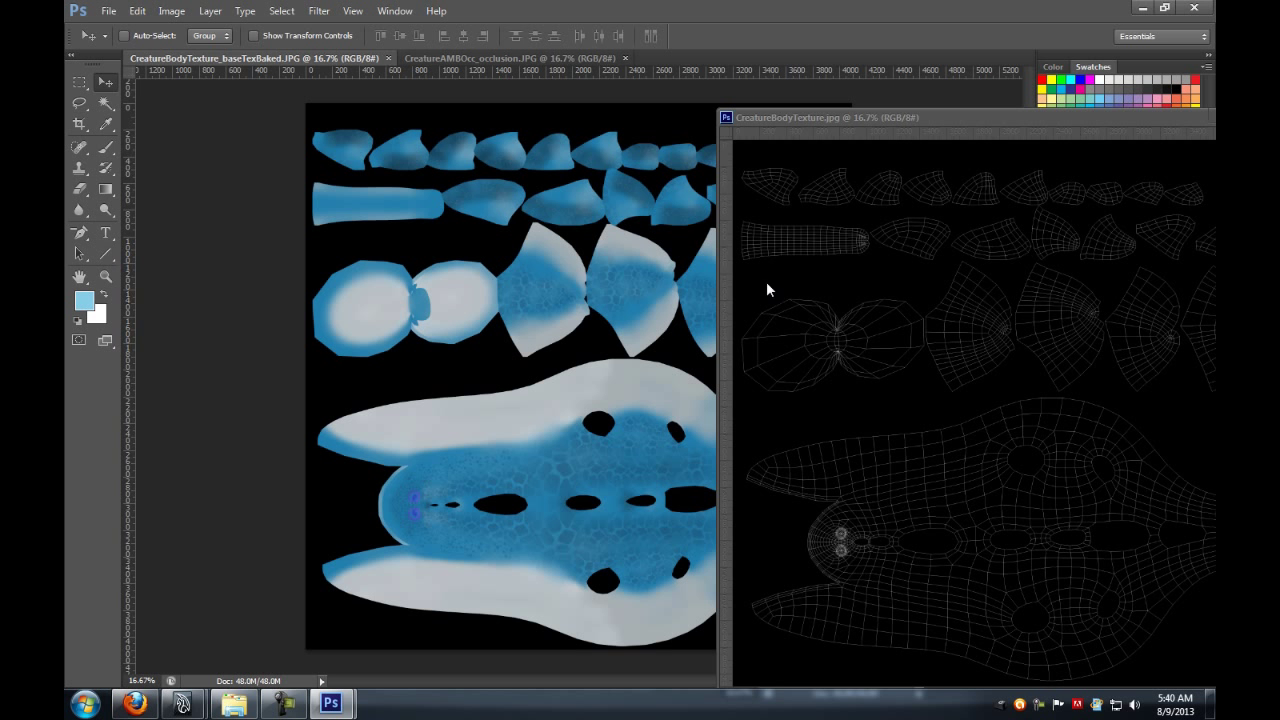
left_click(810, 260)
left_click_drag(799, 246, 611, 276)
key("ctrl+w")
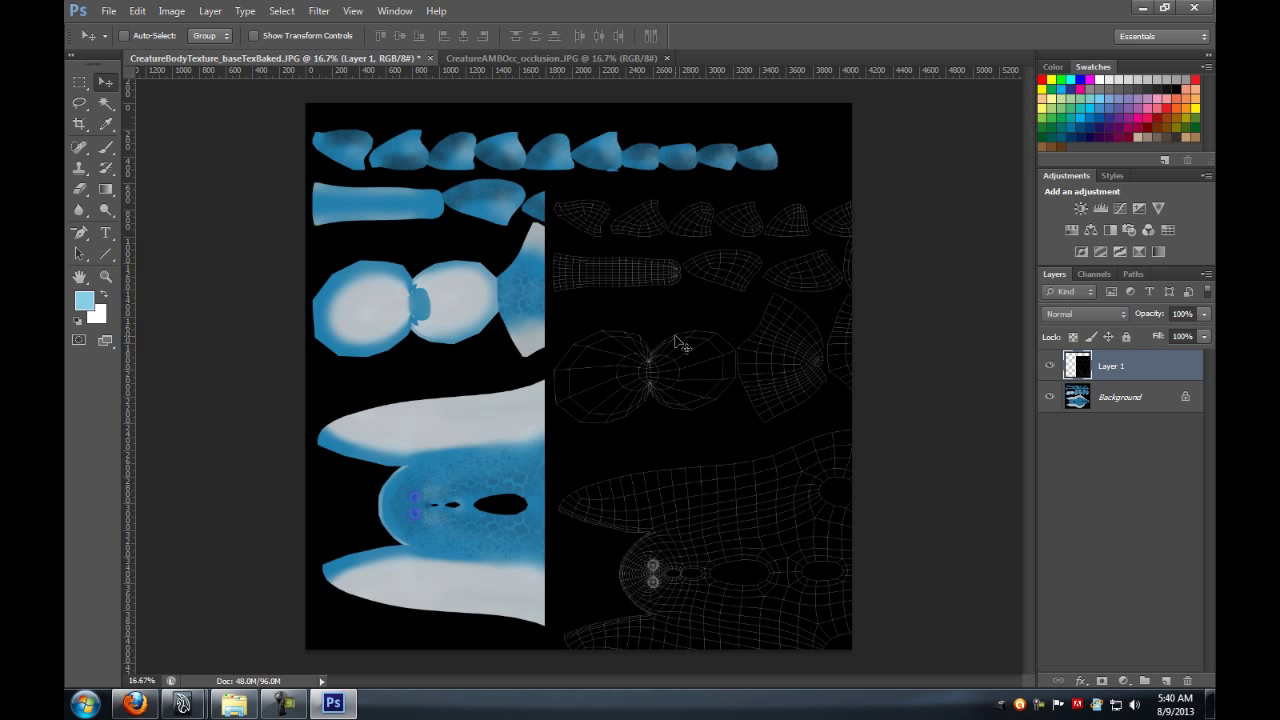
Step: Align the UV wireframe layer with the document edges and set its blending mode to Screen
scroll(669, 367, "down", 1, "alt")
left_click_drag(682, 350, 510, 293)
left_click(1059, 318)
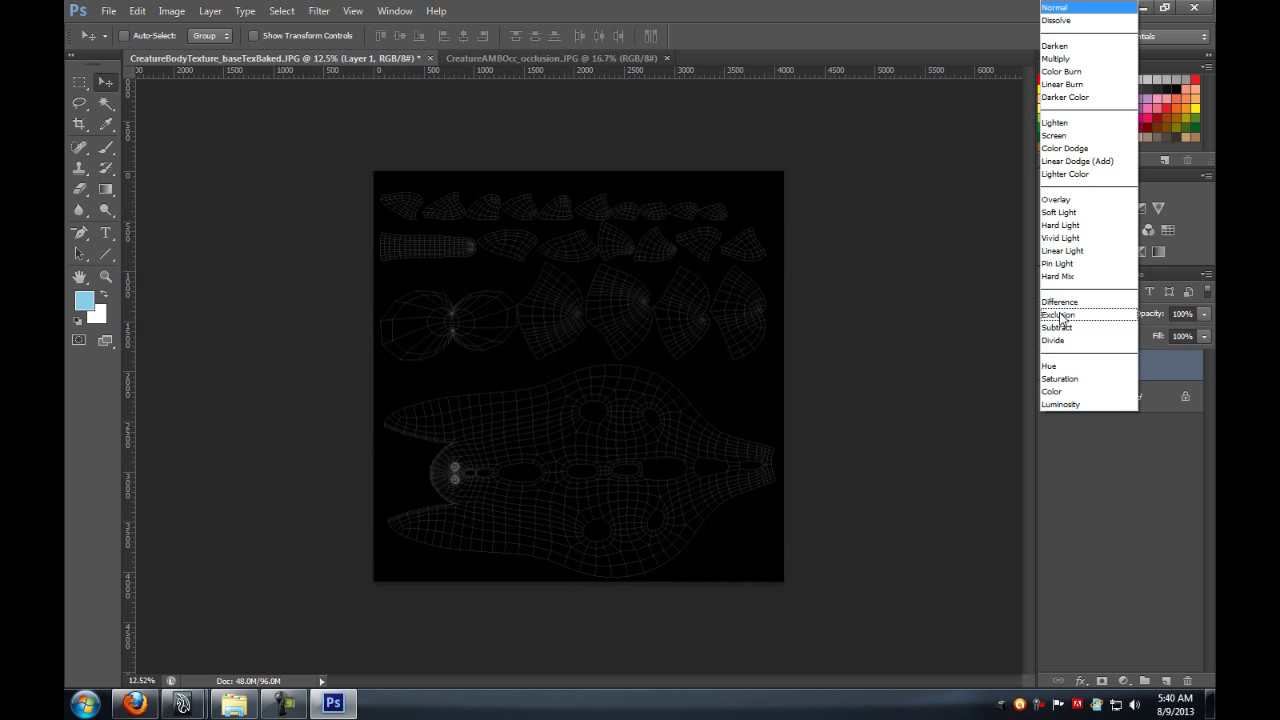
left_click(1047, 137)
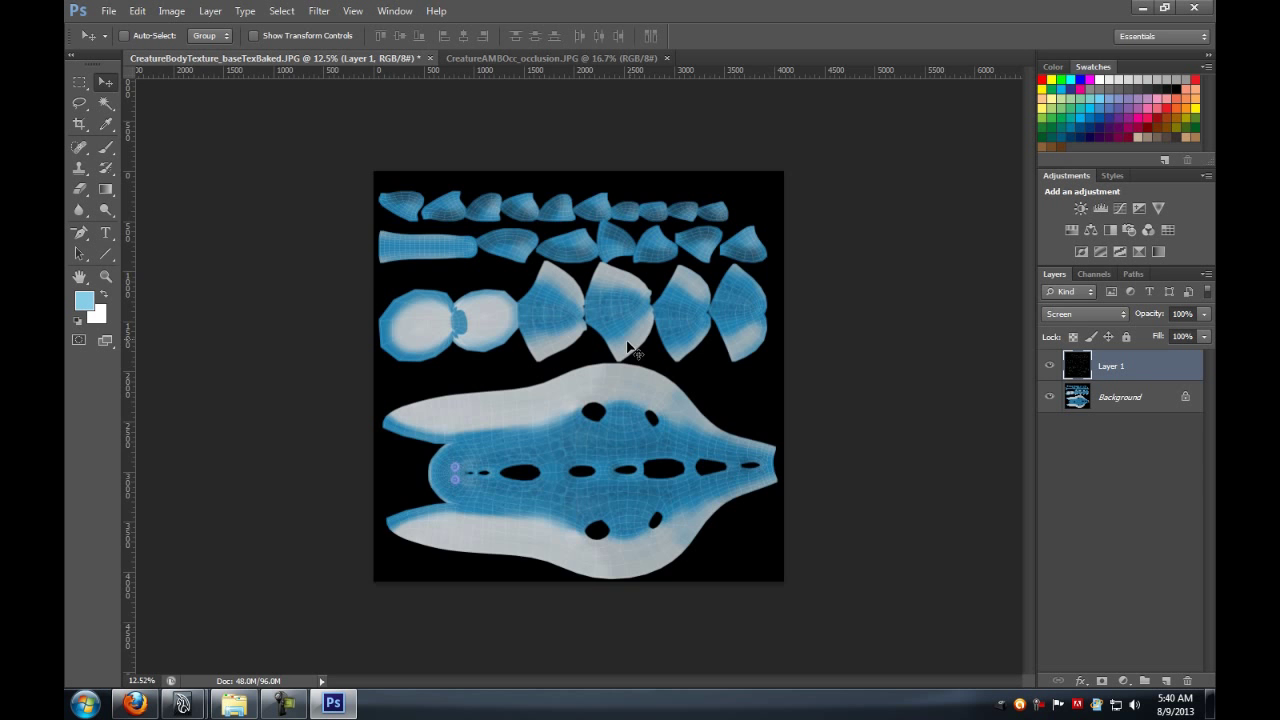
scroll(583, 397, "up", 6, "alt")
scroll(636, 360, "down", 2, "alt")
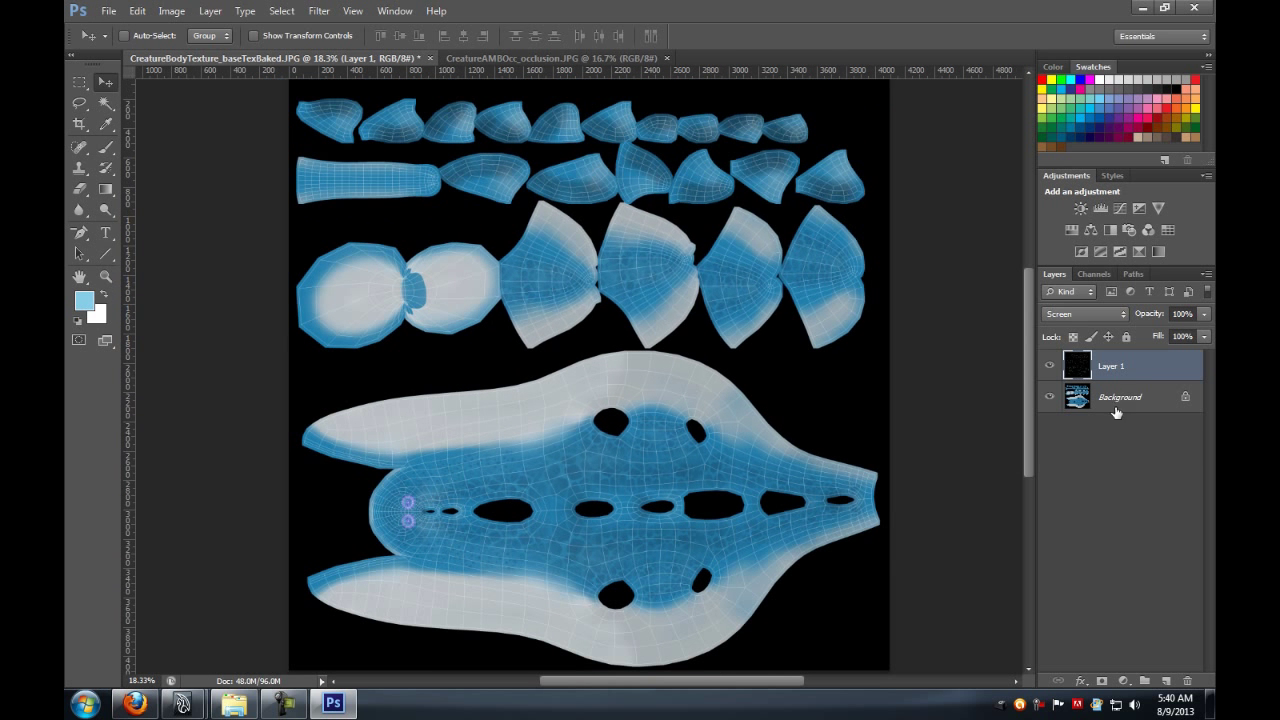
Step: Convert the Background into a regular layer, and copy the CreatureAMBOcc_occlusion.JPG image in above it, closing the source file
double_click(1120, 397)
left_click(760, 244)
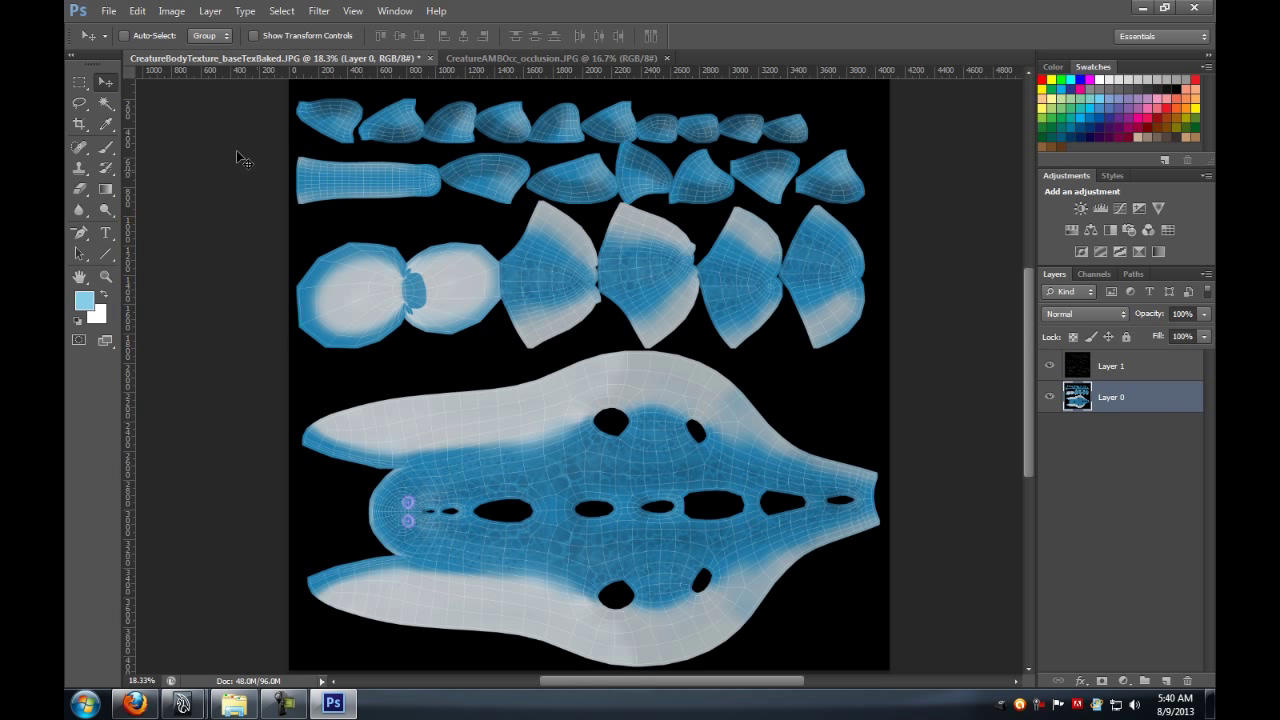
left_click_drag(507, 62, 597, 101)
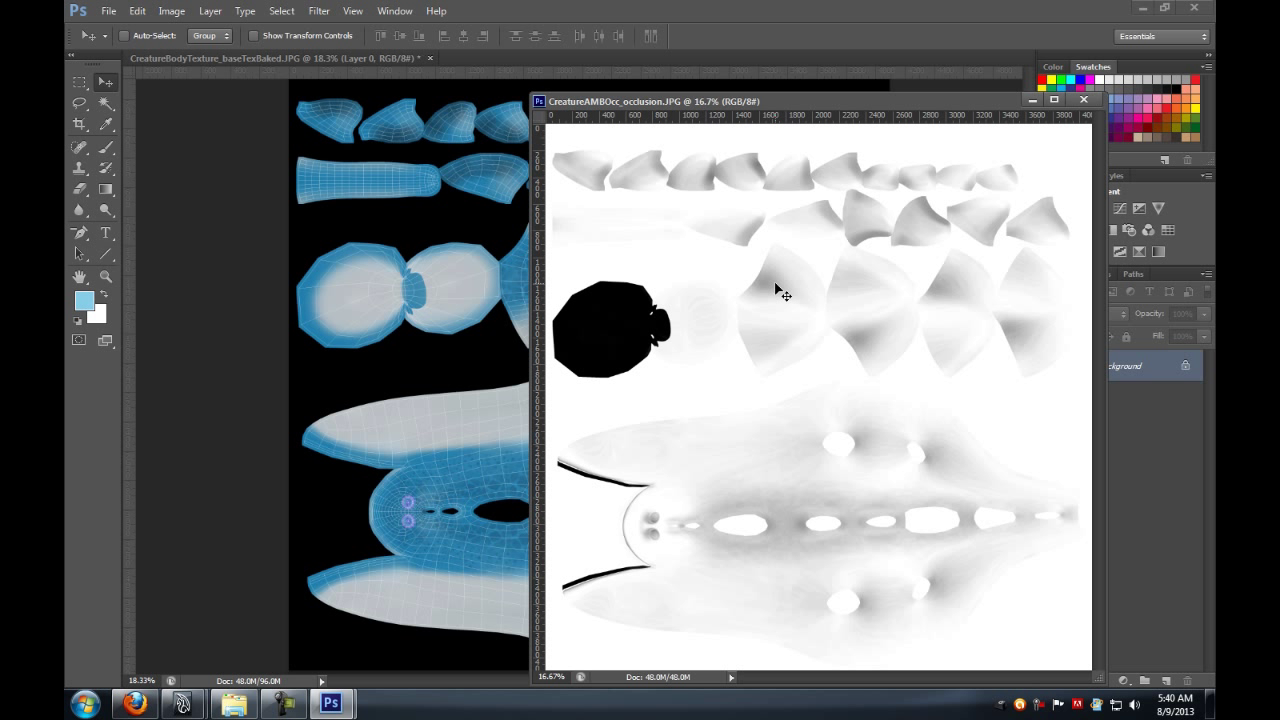
left_click_drag(782, 292, 457, 314)
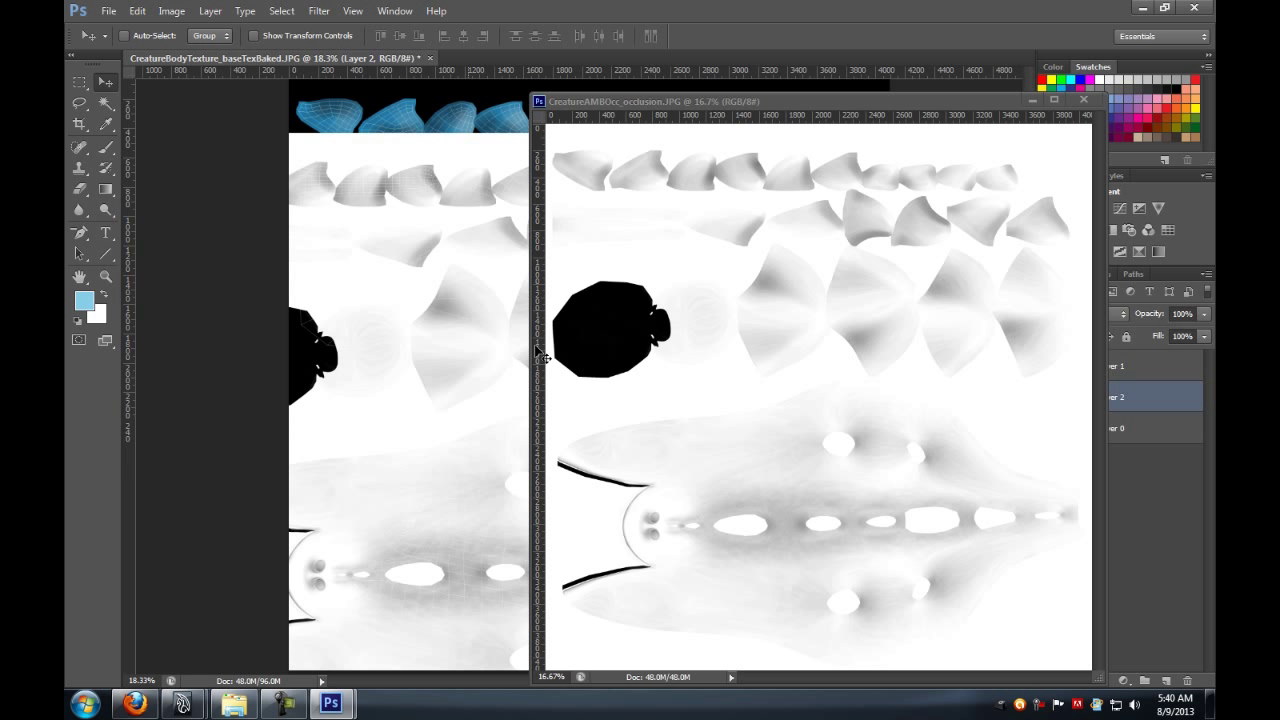
left_click(1083, 100)
Step: Align the ambient occlusion layer with the base texture and set its blending mode to Multiply
scroll(600, 340, "down", 2, "alt")
left_click_drag(564, 344, 640, 306)
scroll(605, 395, "up", 2, "alt")
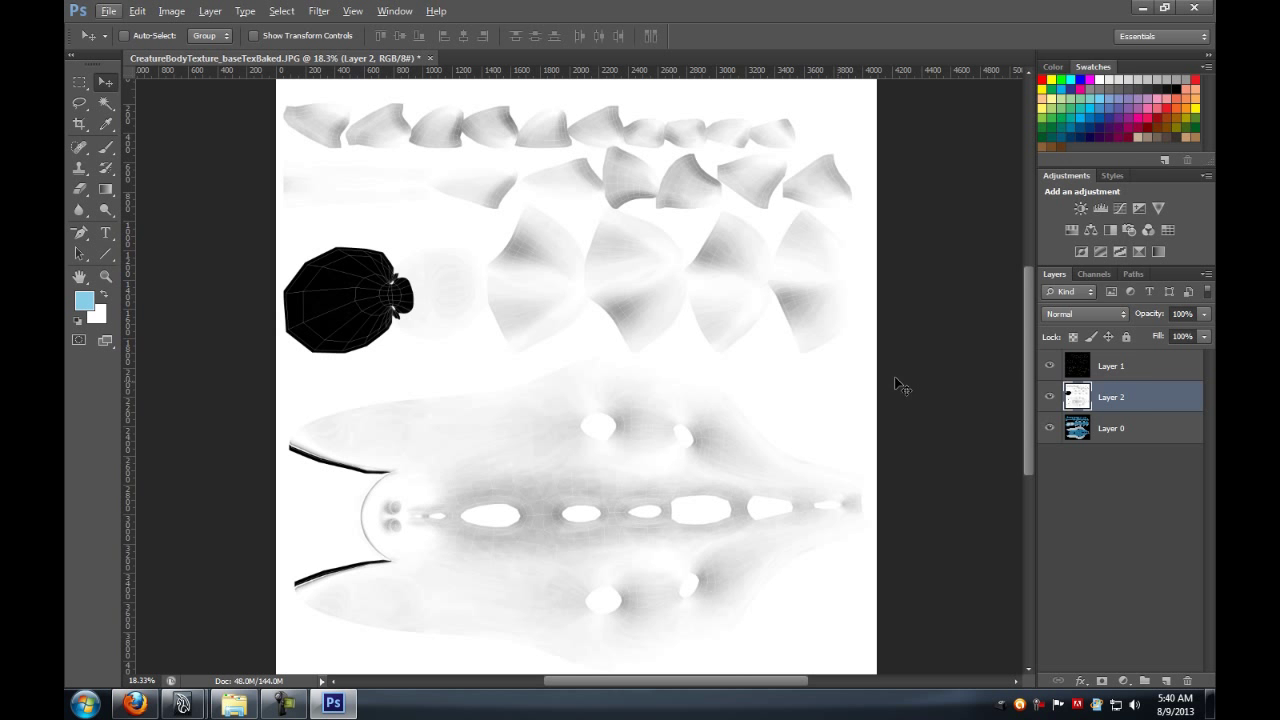
left_click(1067, 322)
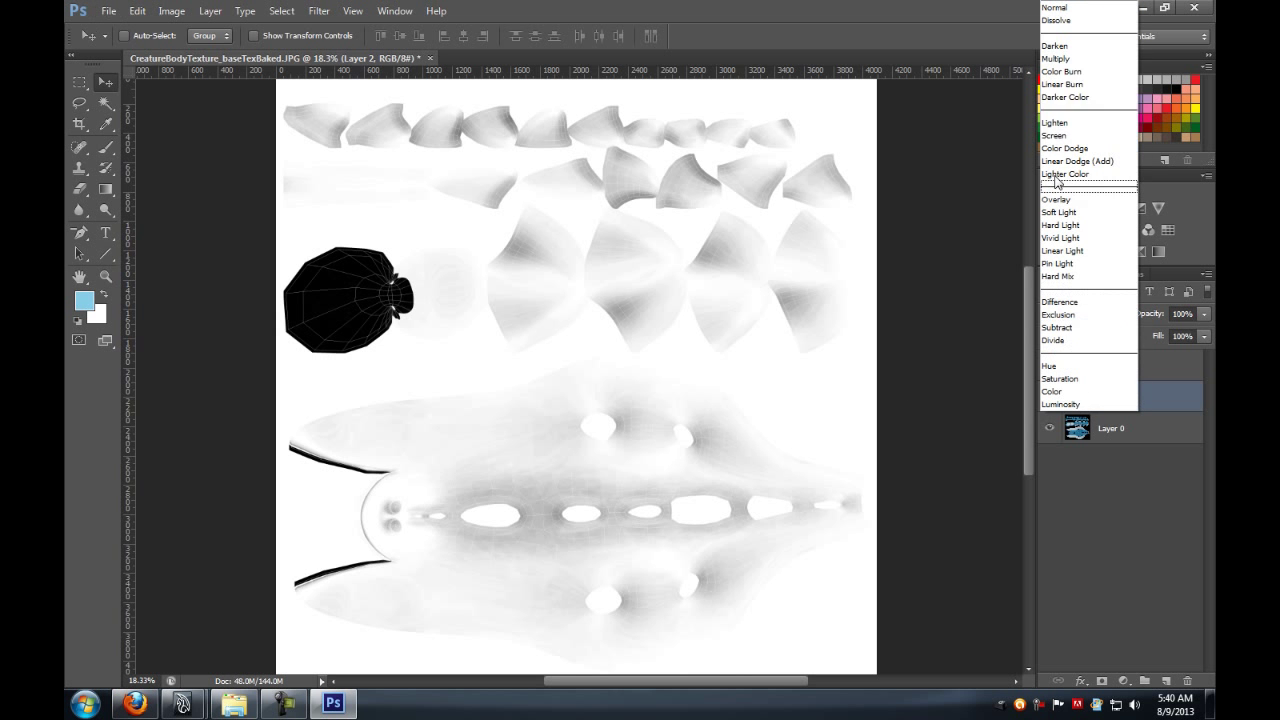
left_click(1062, 59)
scroll(580, 367, "up", 3, "alt")
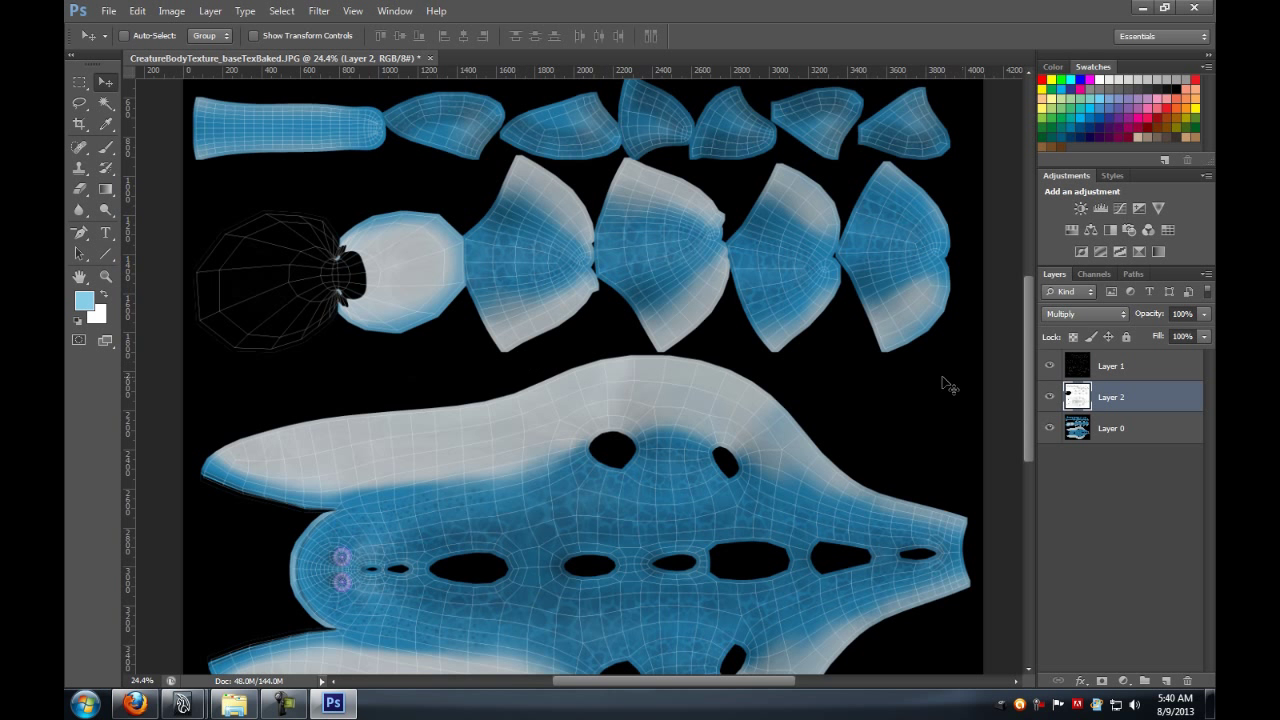
Step: Add a new layer above the occlusion layer and lasso around the pair of round UV shells beside the fins
left_click_drag(466, 344, 466, 344)
scroll(466, 350, "up", 1, "alt")
scroll(464, 350, "down", 1, "alt")
scroll(458, 351, "up", 1, "alt")
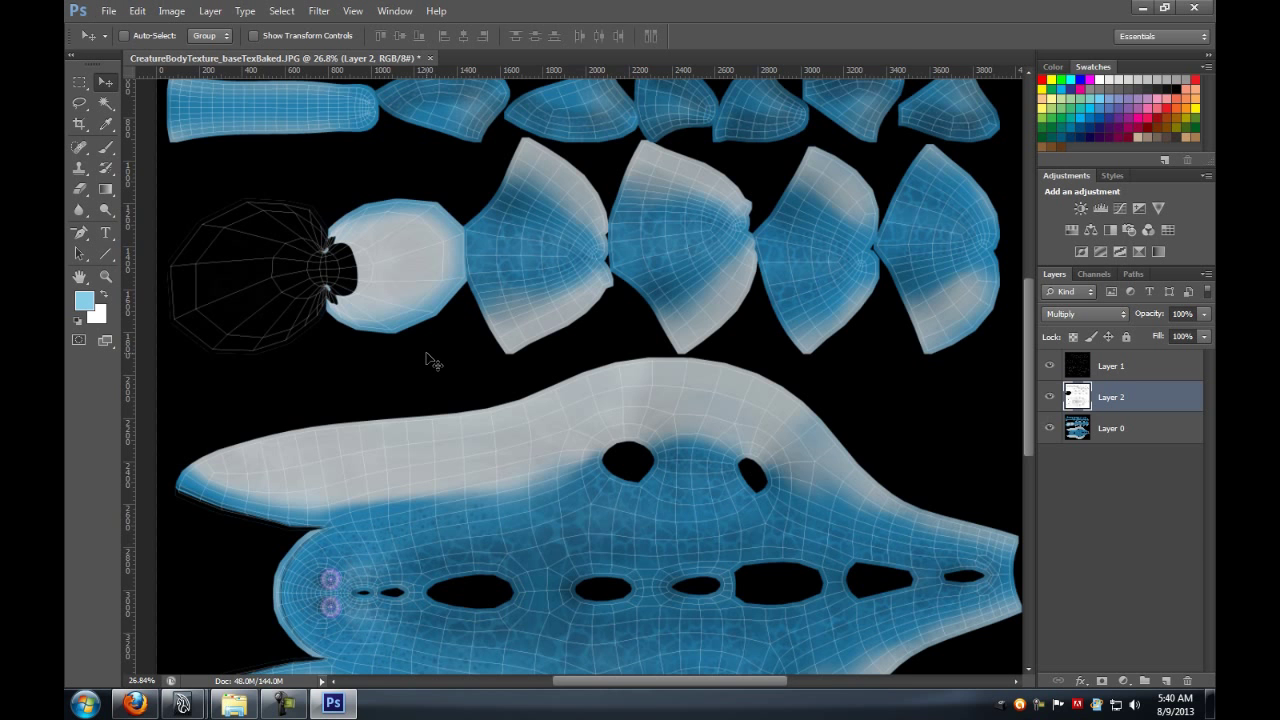
scroll(426, 354, "up", 7, "alt")
scroll(430, 356, "down", 5, "alt")
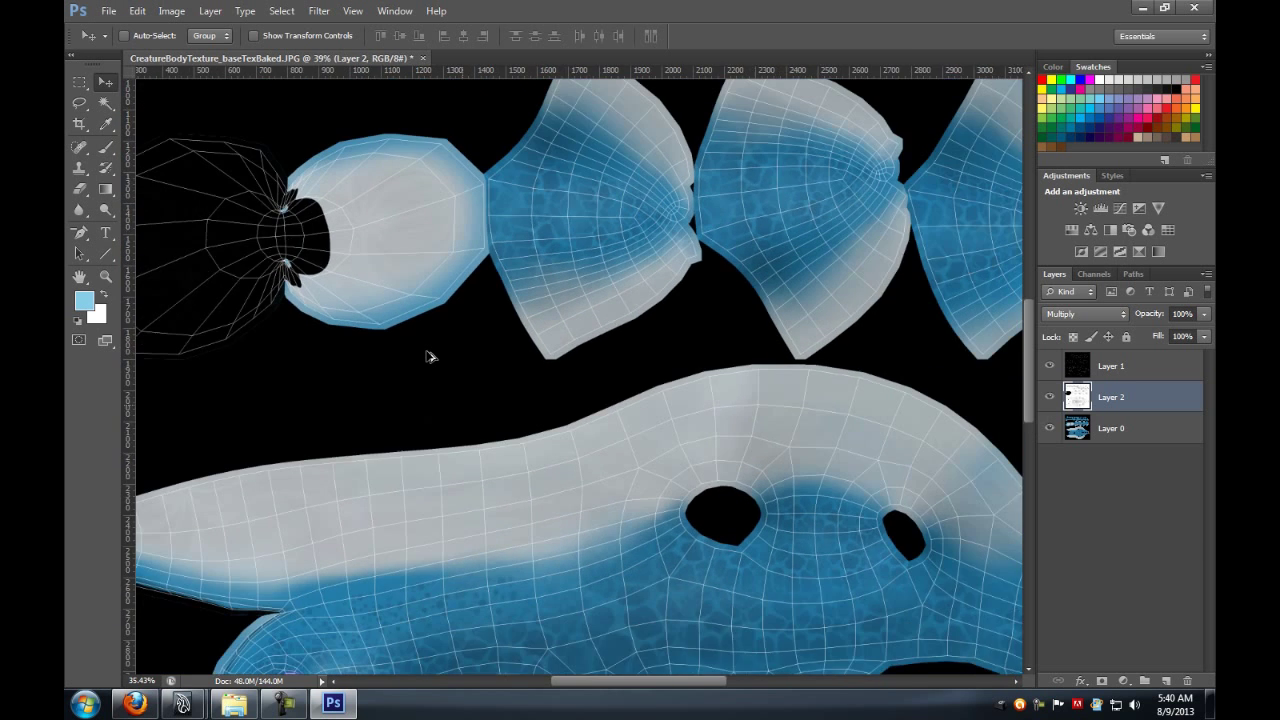
left_click(1166, 680)
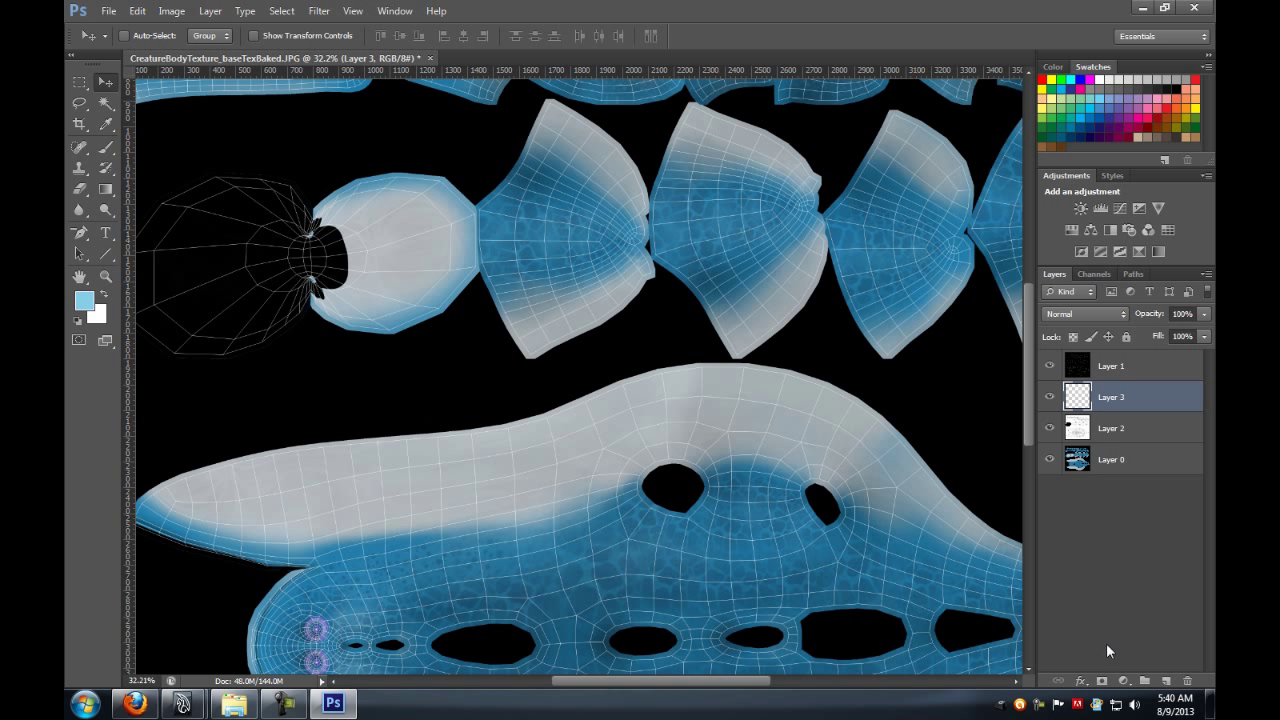
left_click_drag(258, 233, 325, 257)
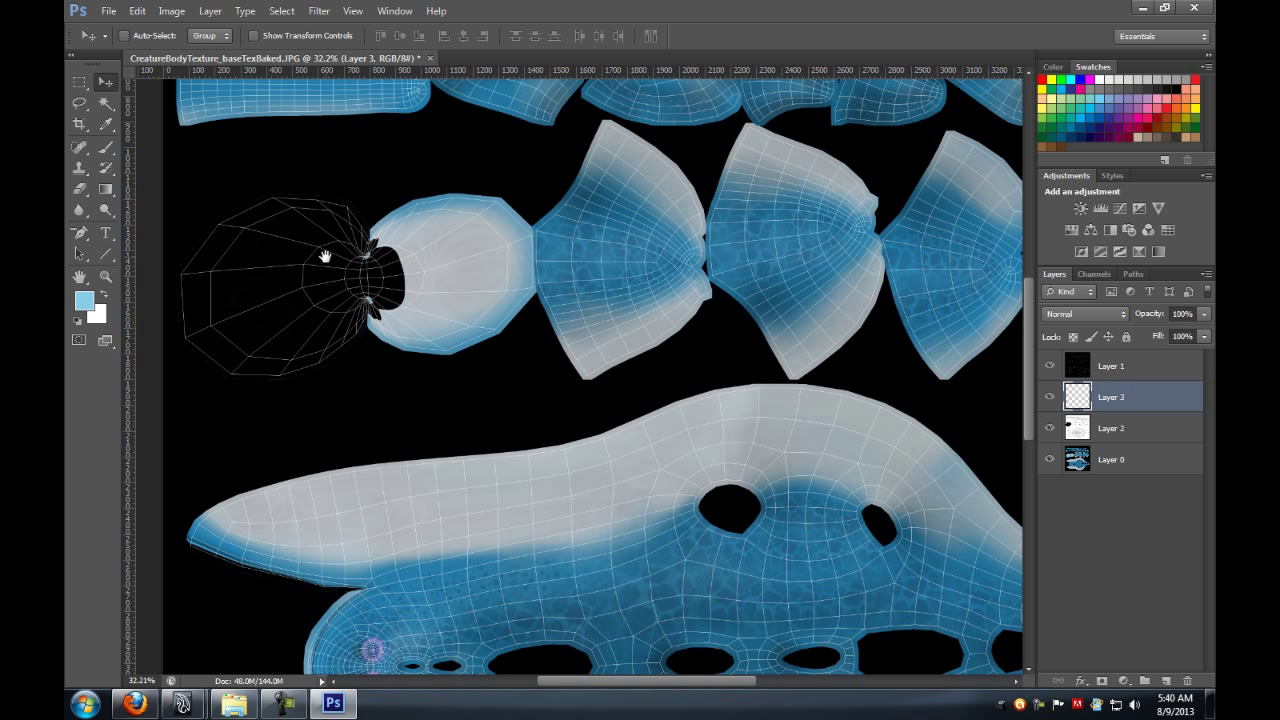
left_click(80, 103)
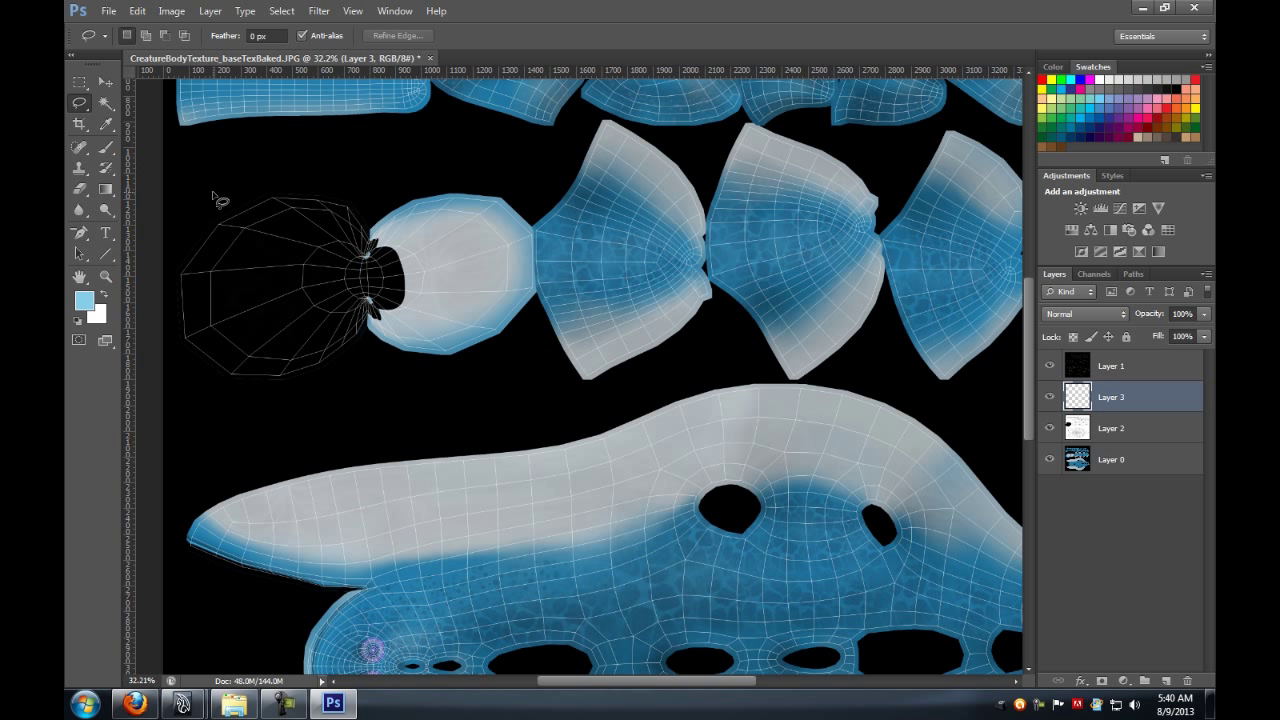
mouse_move(209, 204)
left_mouse_down()
mouse_move(182, 315)
mouse_move(207, 384)
mouse_move(341, 391)
mouse_move(448, 372)
mouse_move(521, 315)
left_mouse_up()
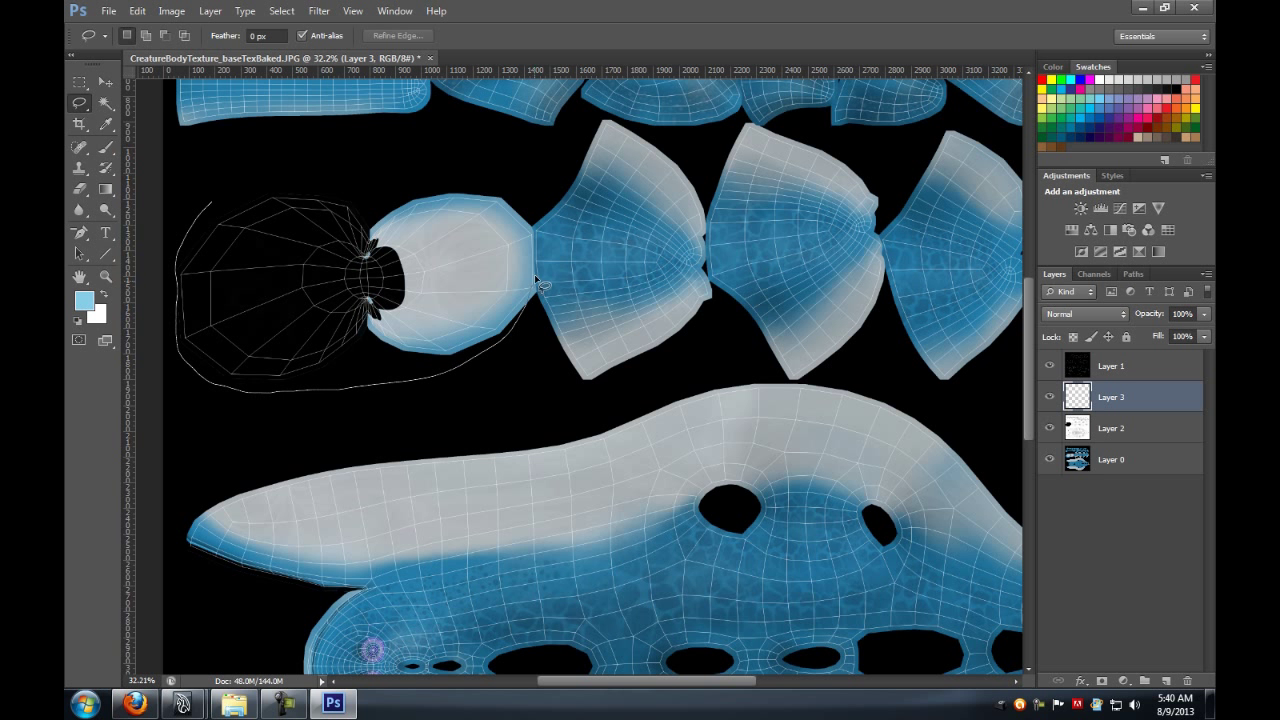
mouse_move(536, 238)
left_mouse_down()
mouse_move(457, 186)
mouse_move(263, 177)
mouse_move(218, 196)
left_mouse_up()
Step: Inspect the lasso selection's boundary where the round shell meets the neighbouring blue fin shell
scroll(598, 262, "up", 3, "alt")
scroll(541, 242, "up", 3, "alt")
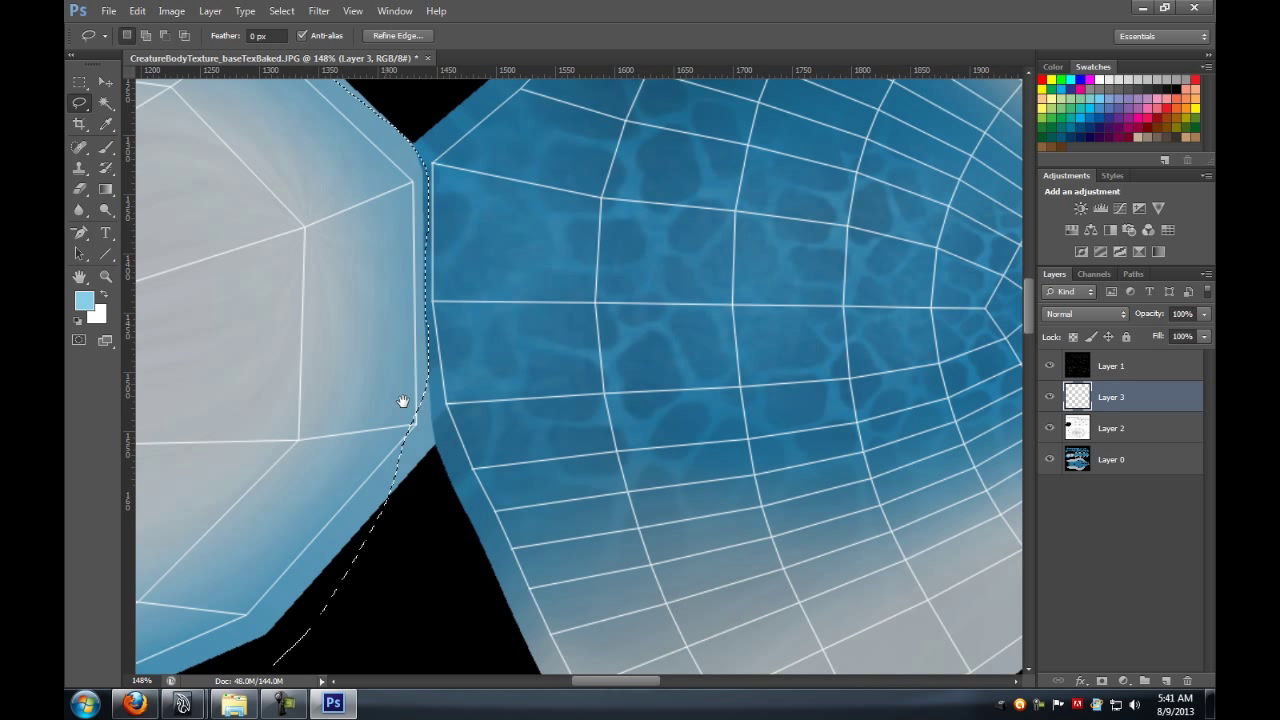
left_click_drag(392, 402, 481, 382)
left_click_drag(583, 400, 601, 397)
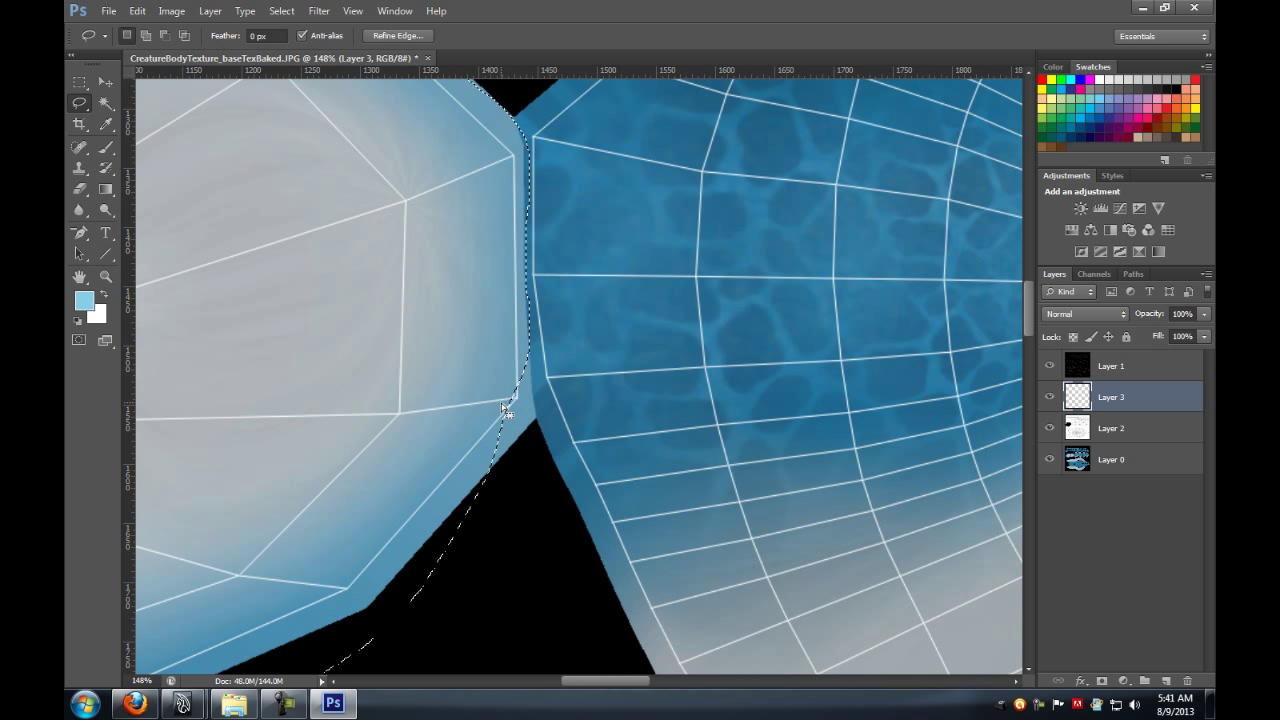
scroll(490, 410, "down", 1, "alt")
scroll(487, 407, "down", 6, "alt")
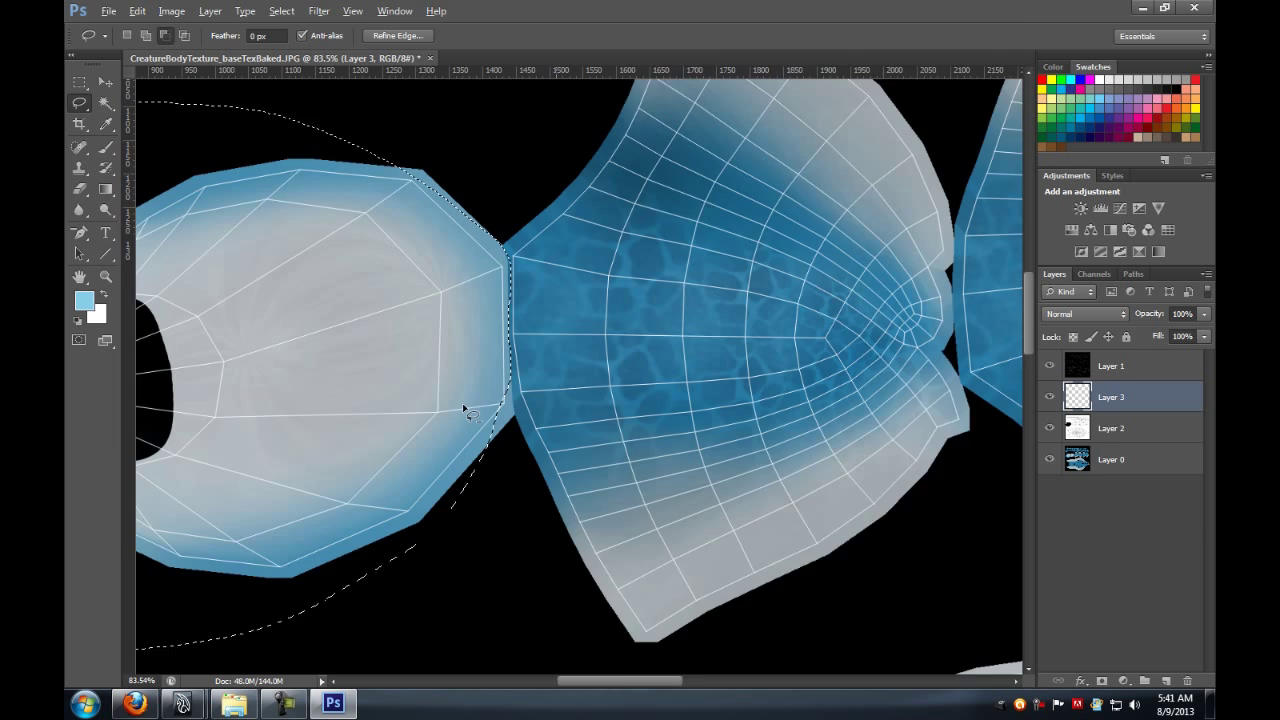
left_click_drag(451, 394, 783, 360)
scroll(611, 379, "down", 1)
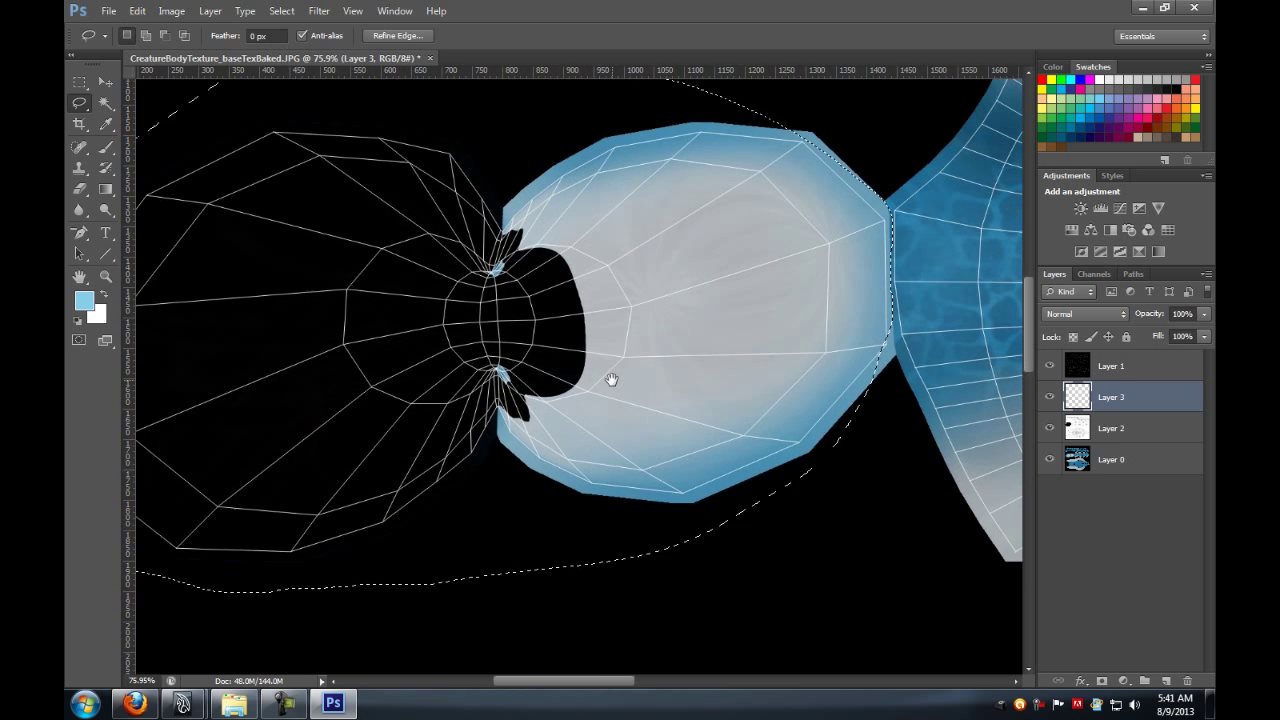
scroll(588, 376, "down", 2, "alt")
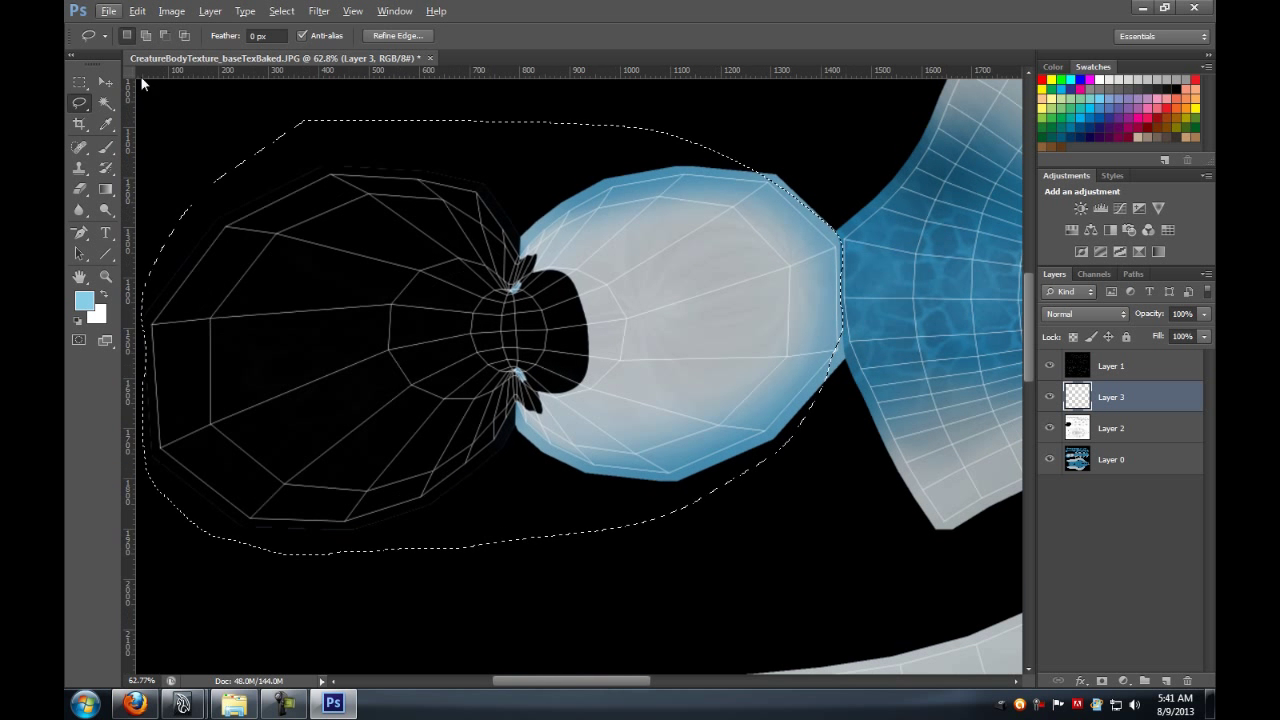
Step: Fill the selection around the round shells with pink d69cbb at 100% opacity in Normal mode, and deselect
left_click(137, 11)
left_click(168, 239)
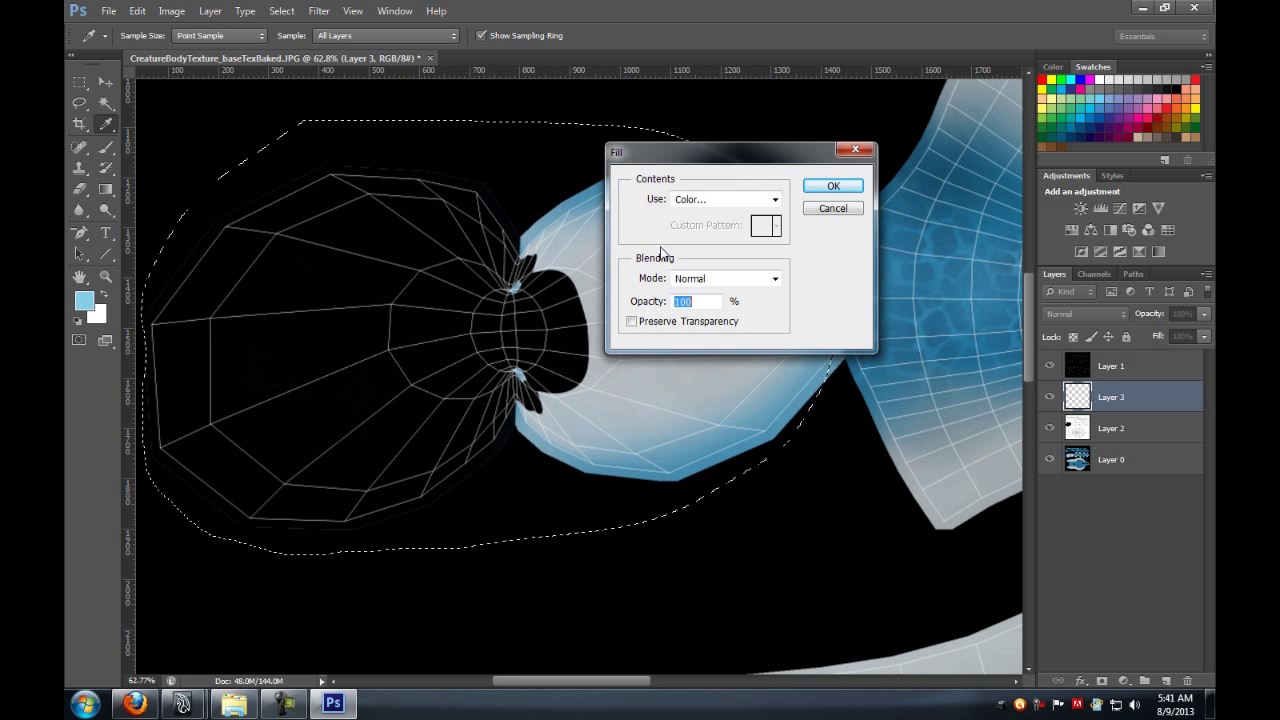
left_click(720, 199)
left_click(693, 240)
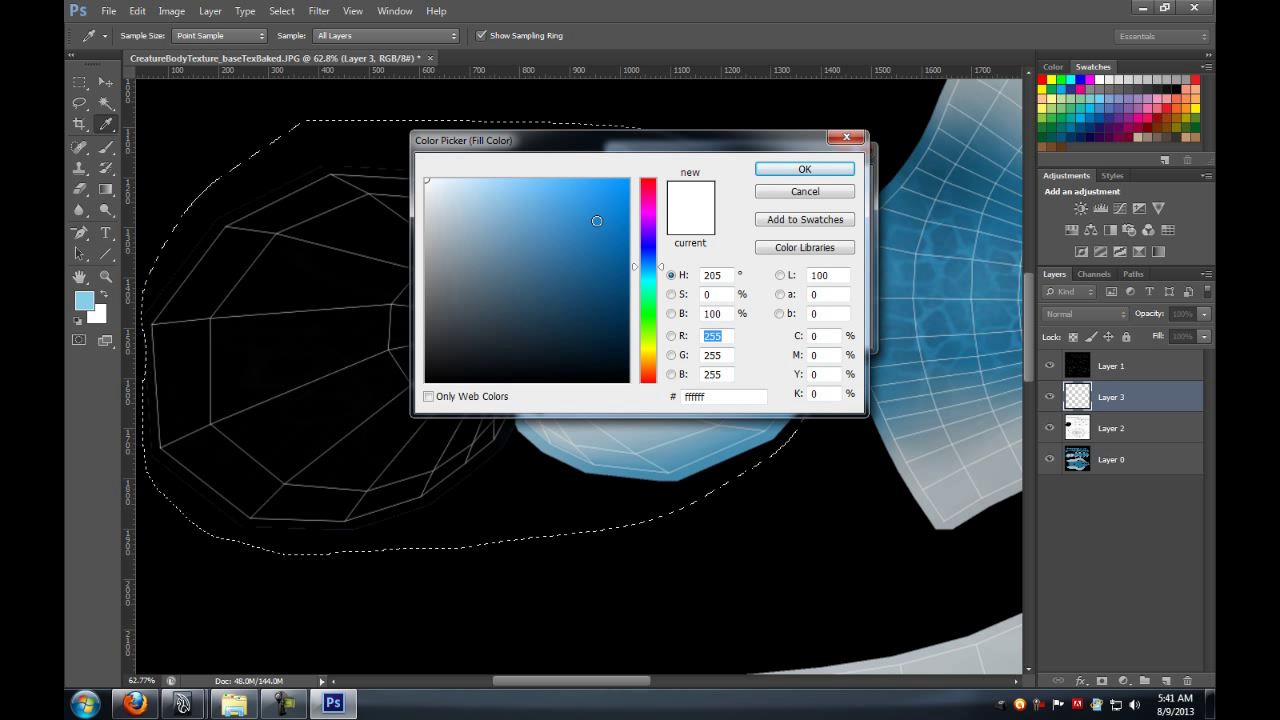
left_click(648, 193)
left_click_drag(651, 206, 652, 203)
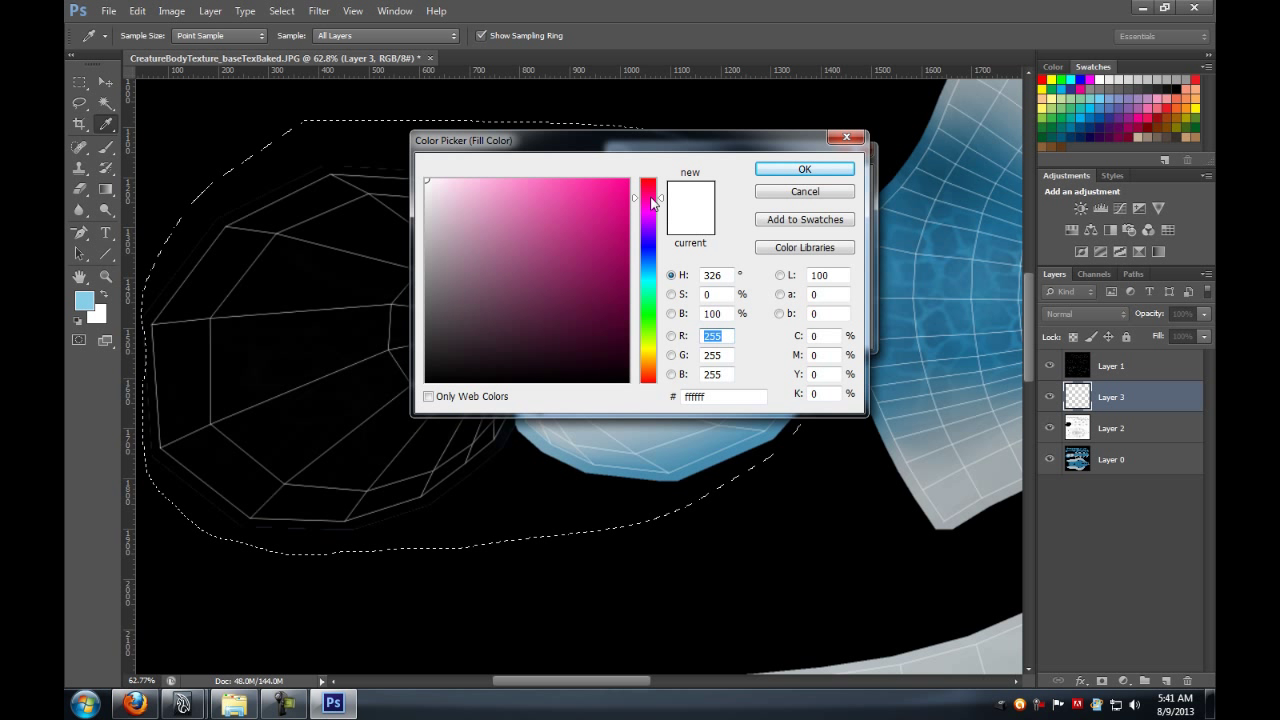
mouse_move(446, 194)
left_mouse_down()
mouse_move(497, 187)
mouse_move(480, 211)
left_mouse_up()
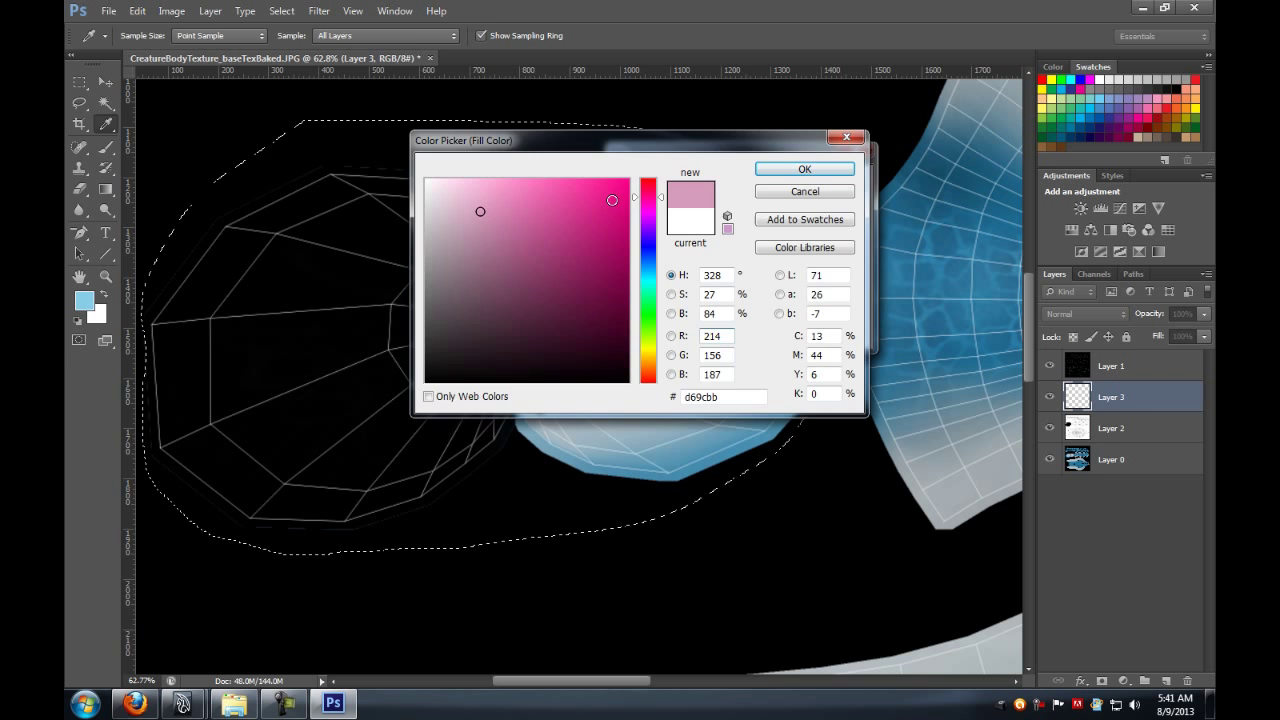
left_click(779, 172)
left_click(810, 190)
key("l")
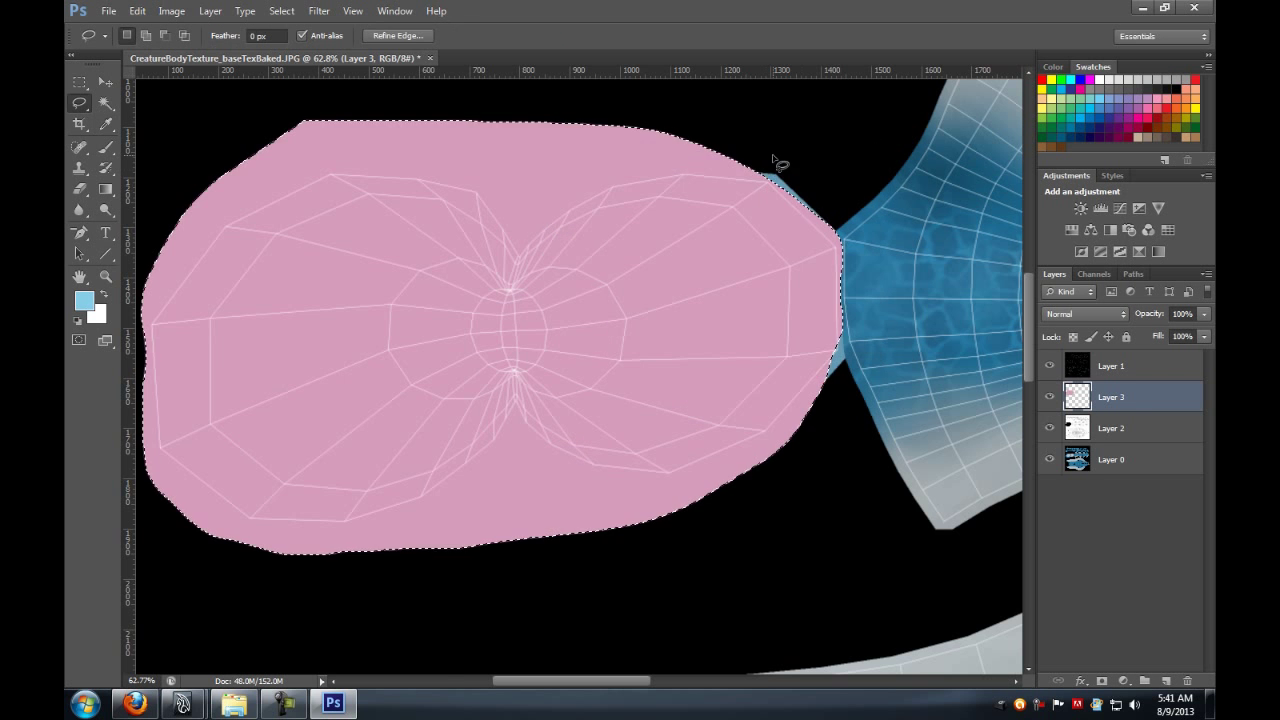
key("ctrl+d")
Step: Undock the creature body texture document into its own floating window with the whole texture in view
scroll(763, 265, "down", 8, "alt")
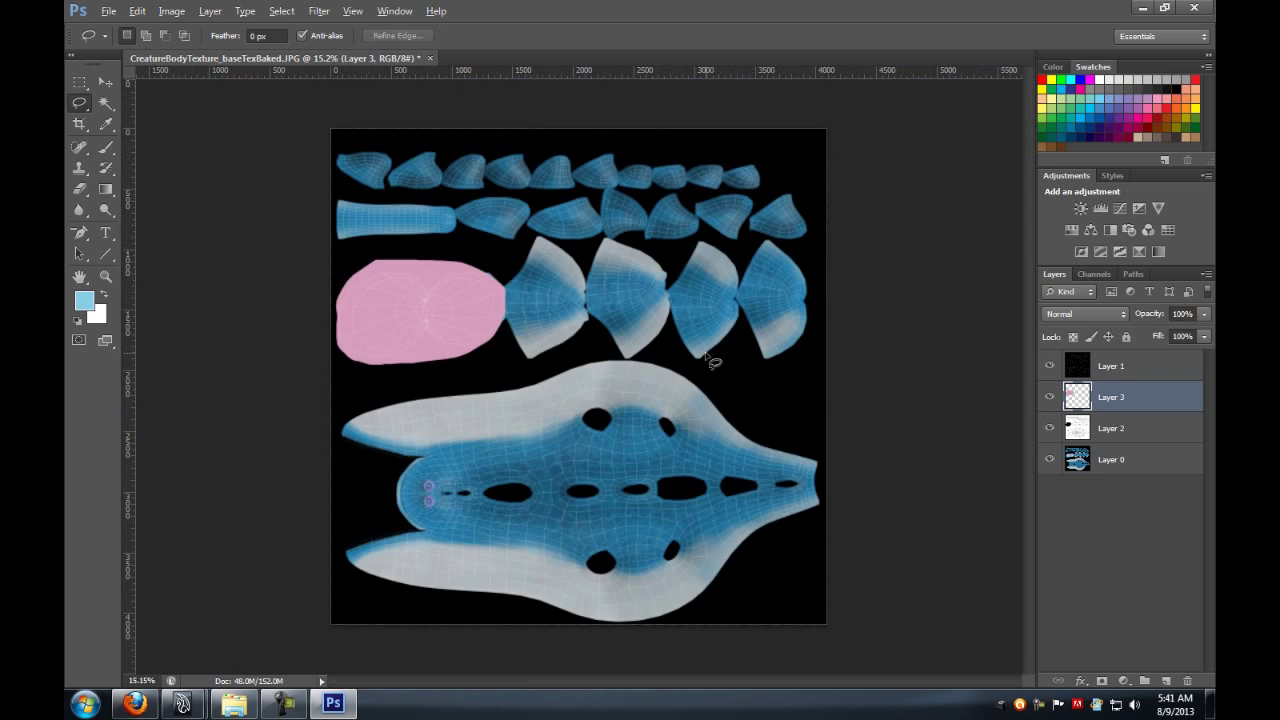
scroll(712, 362, "down", 1, "alt")
left_click_drag(229, 58, 264, 100)
left_click_drag(358, 93, 438, 100)
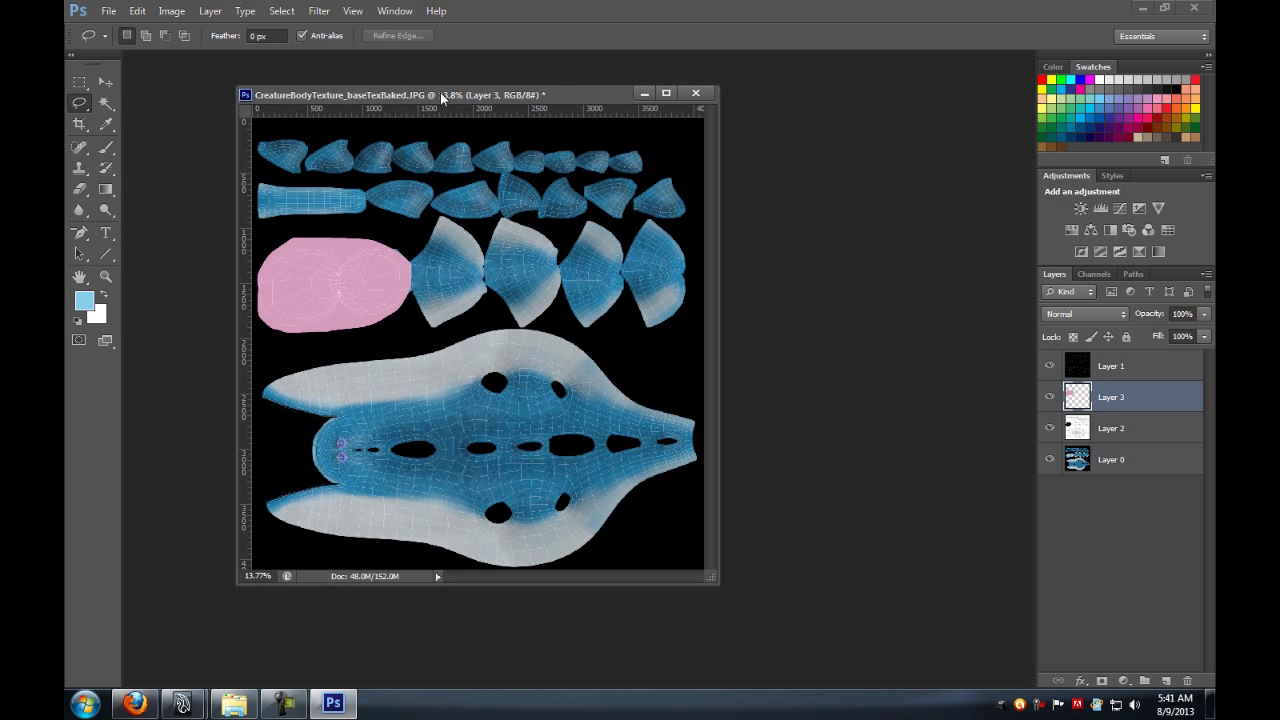
Step: Apply a Hue/Saturation adjustment with Saturation +2 to the base texture layer, Layer 0
left_click(1078, 460)
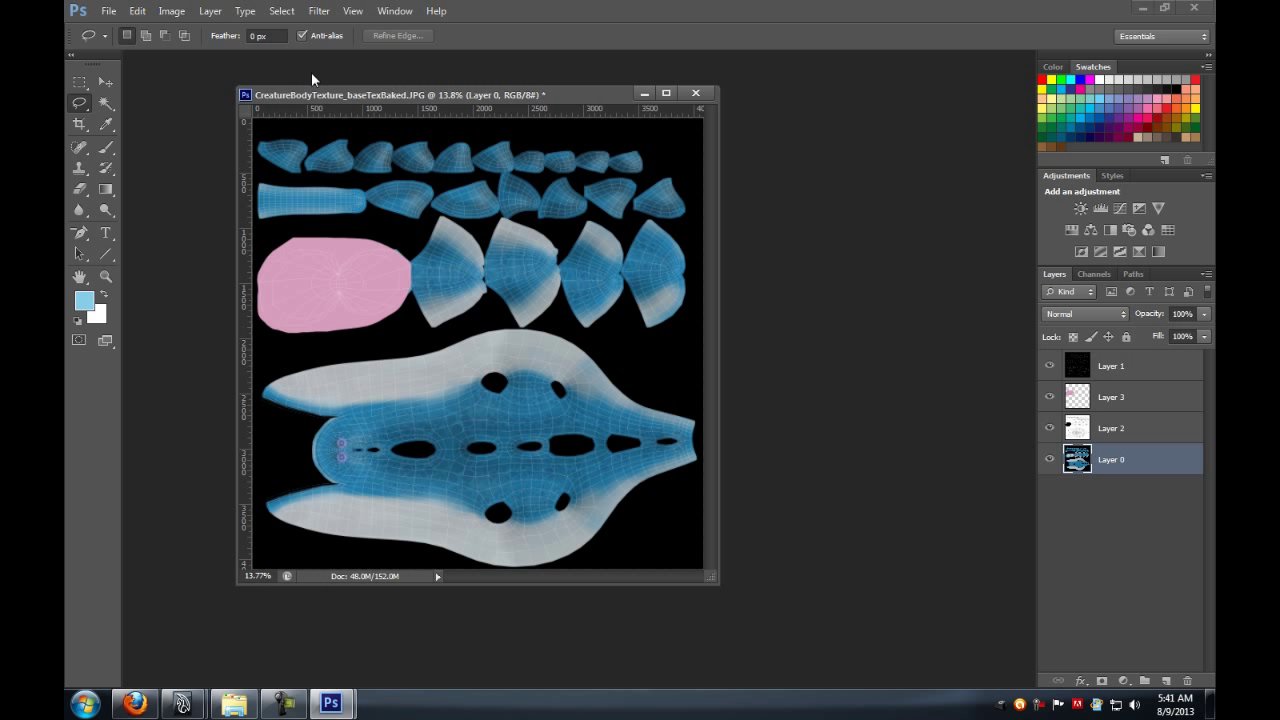
left_click(171, 11)
mouse_move(298, 58)
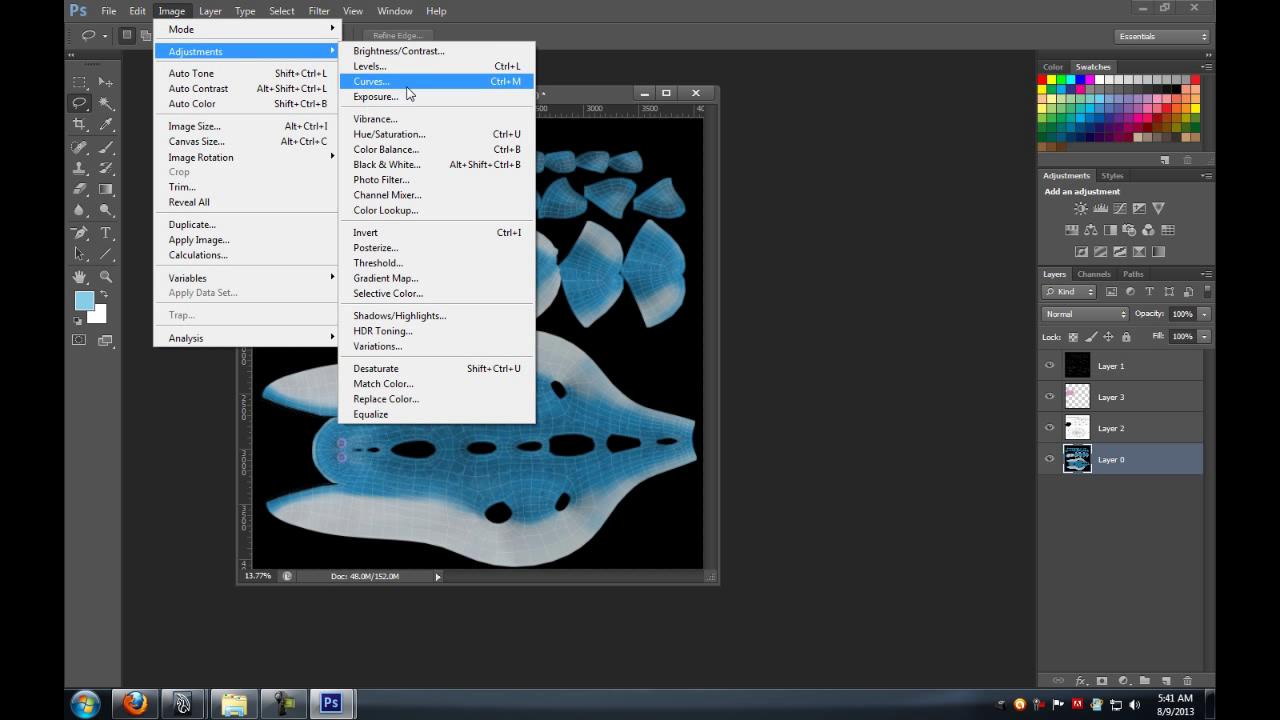
left_click(406, 134)
mouse_move(915, 273)
left_mouse_down()
mouse_move(950, 275)
mouse_move(836, 282)
mouse_move(915, 282)
left_mouse_up()
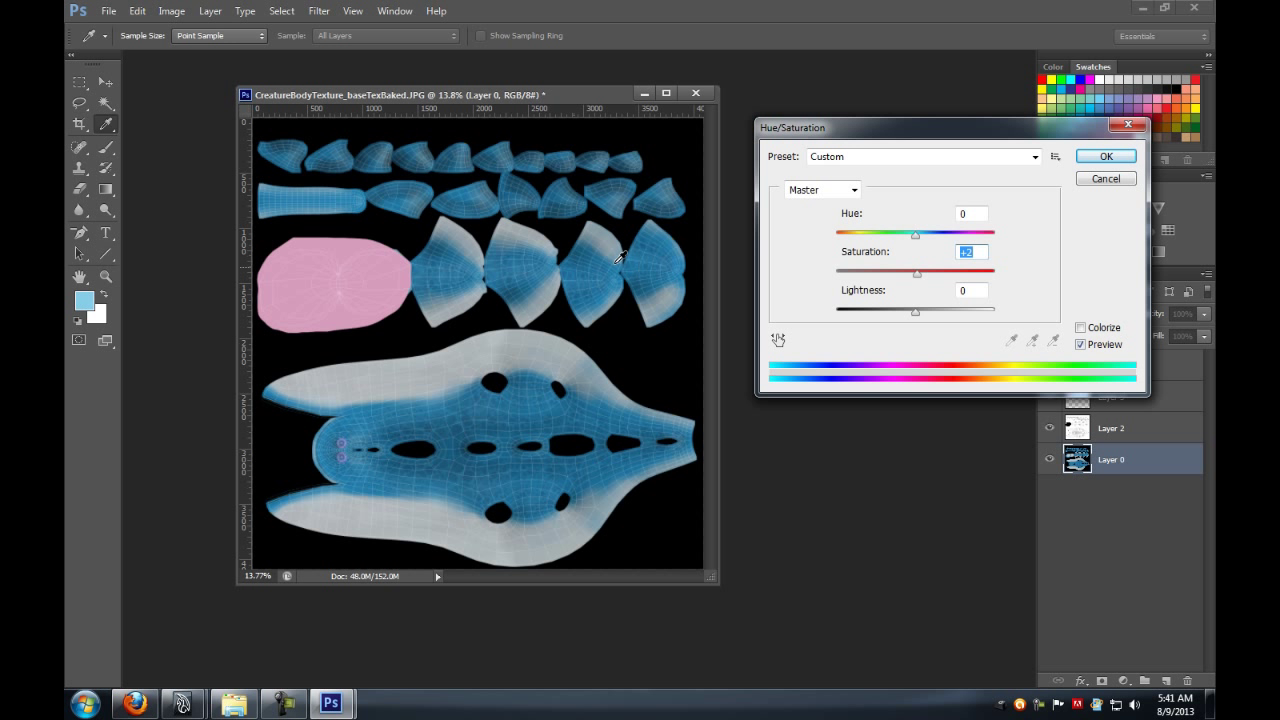
left_click(1105, 156)
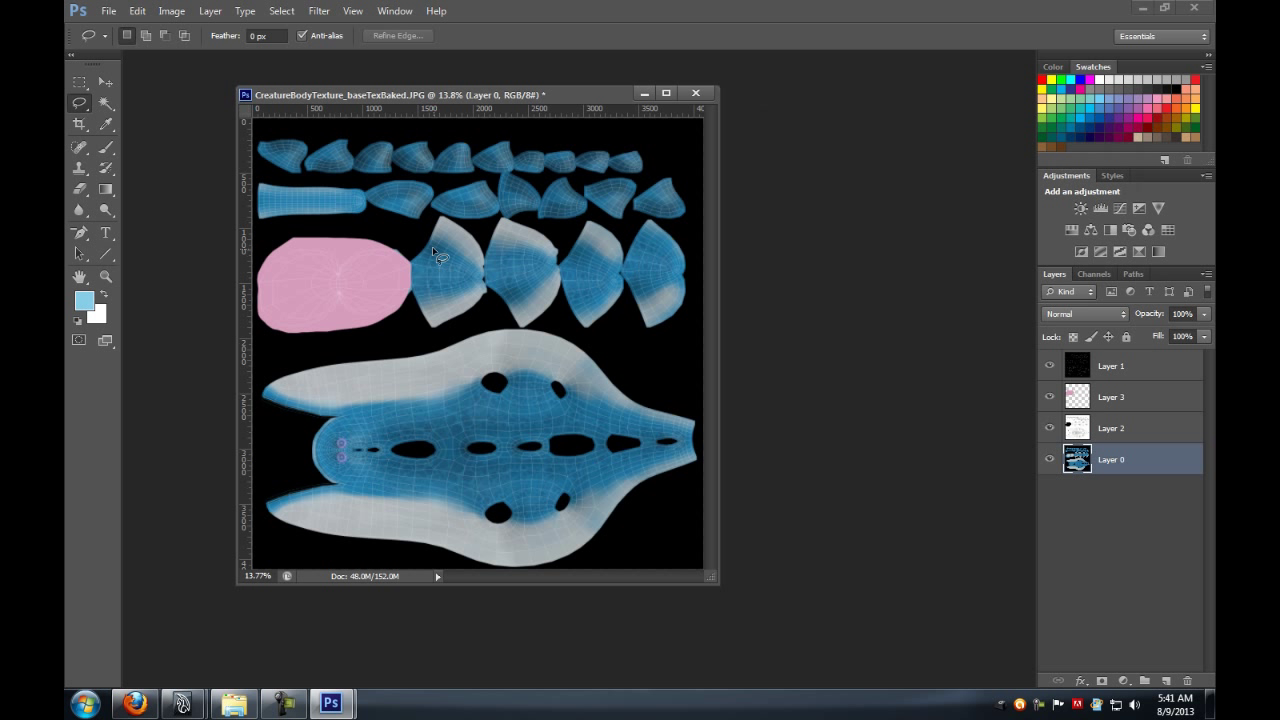
Step: Hide the UV wireframe layer and save the layered document as CreatureBodyTexture in Photoshop PSD format in the sourceimages folder
left_click(1050, 367)
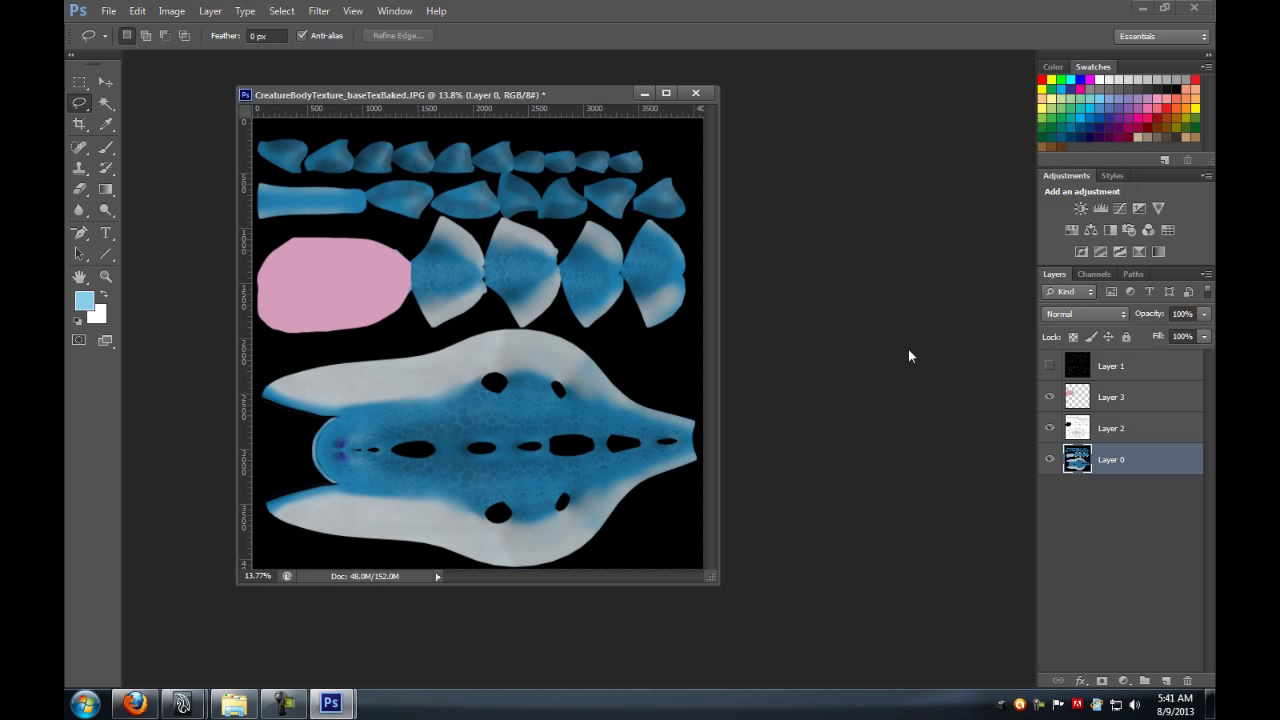
left_click(108, 11)
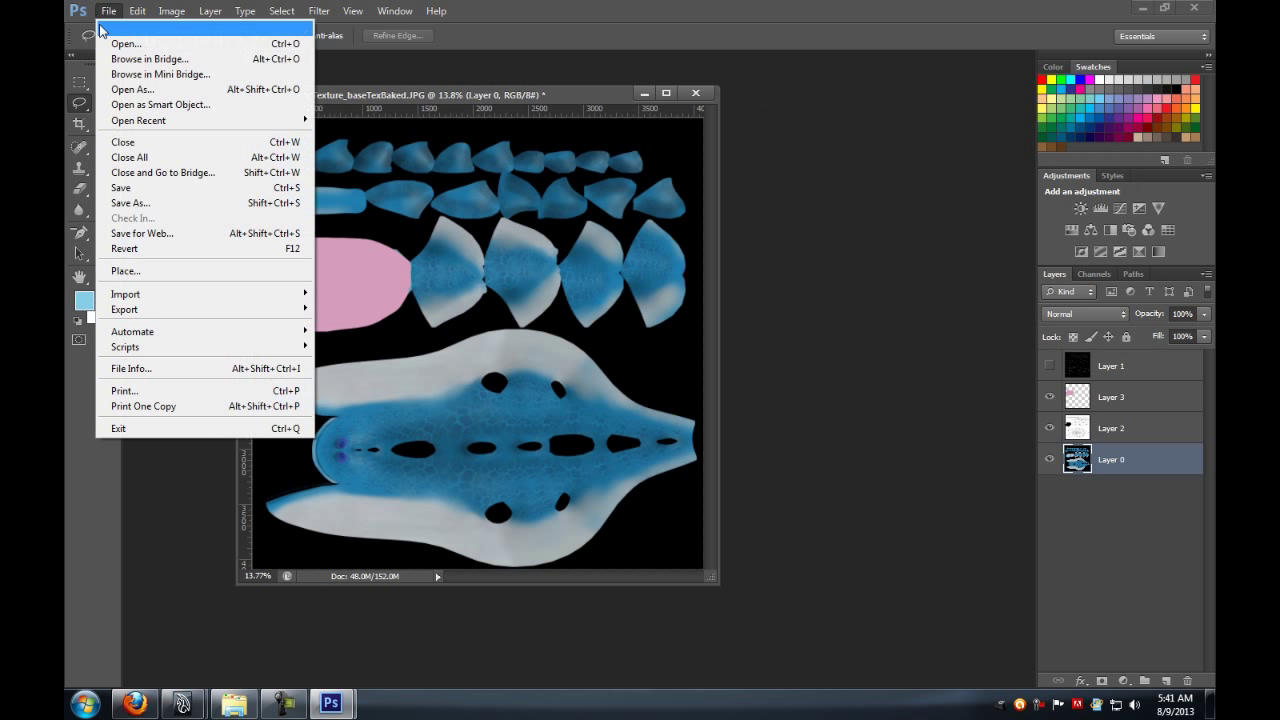
left_click(125, 201)
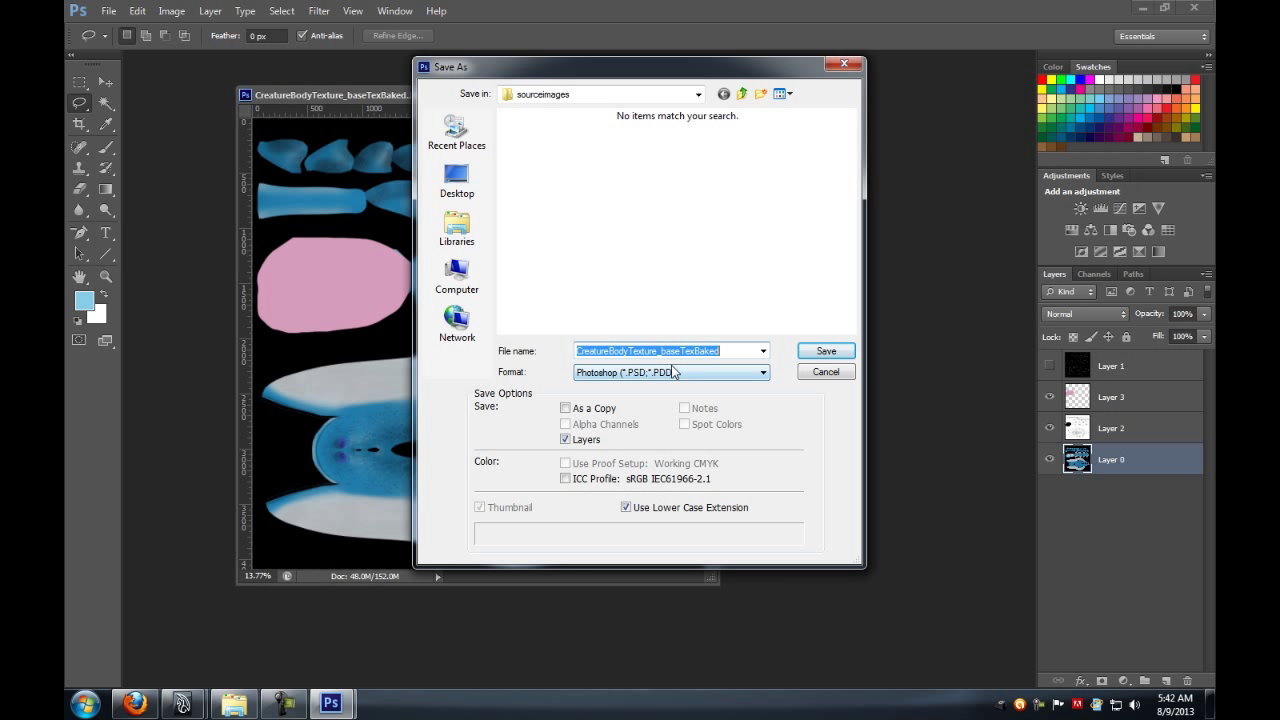
type("B")
key("BackSpace")
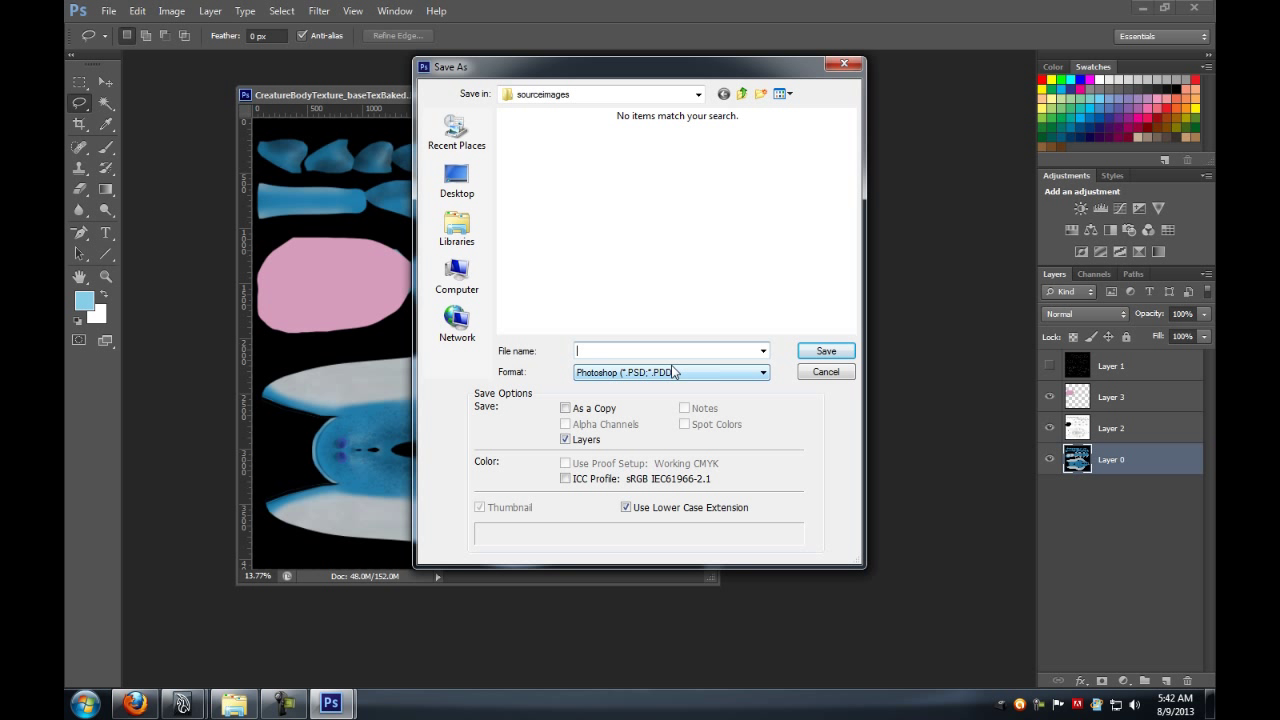
type("Creature")
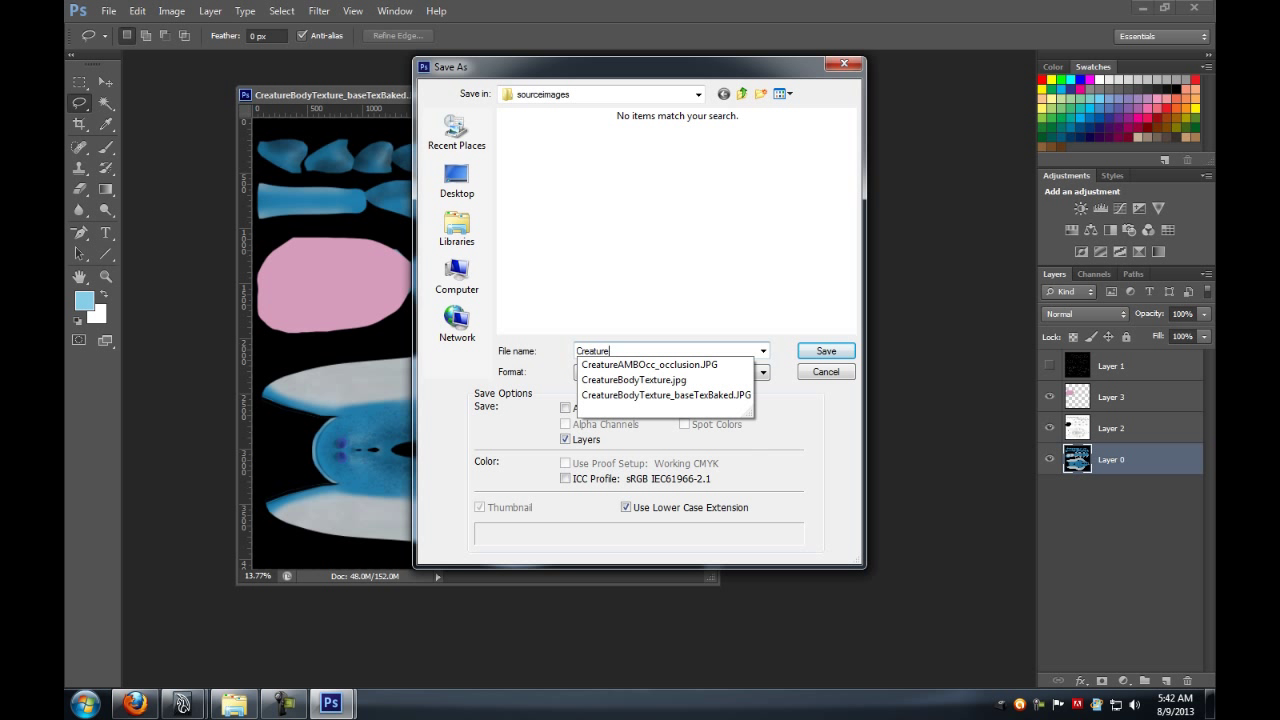
type("BodyTe")
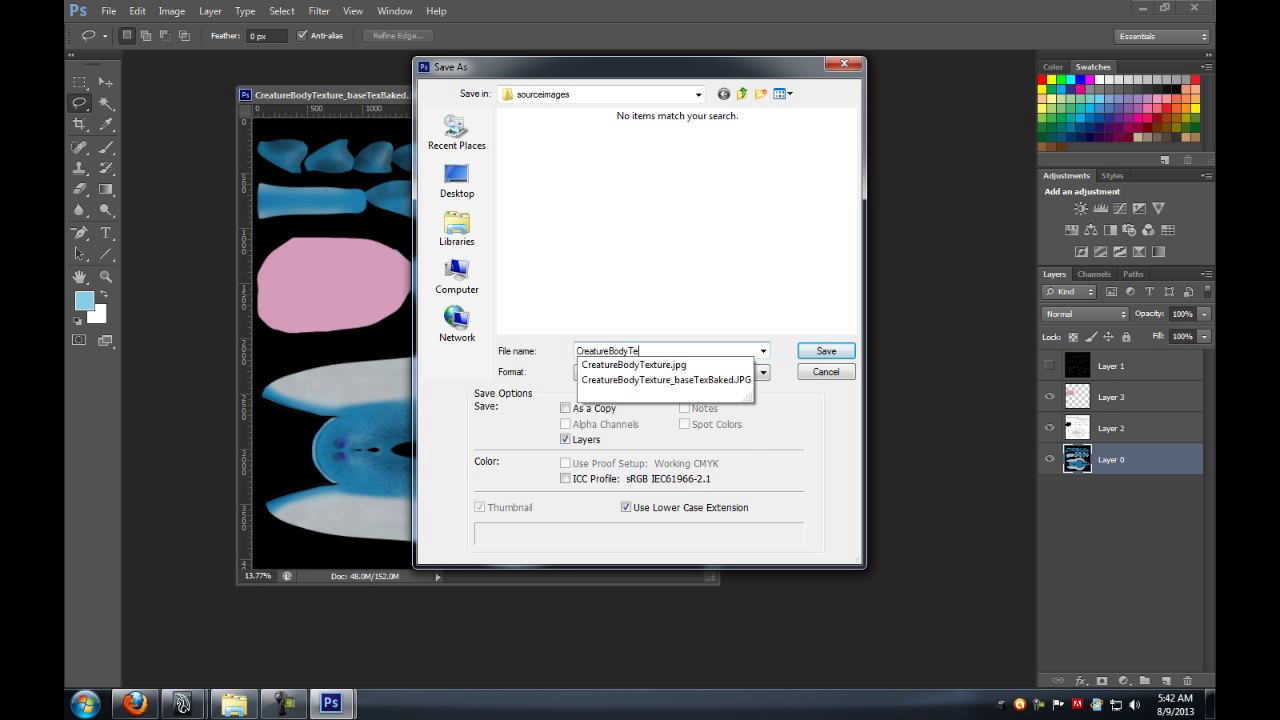
type("xture")
left_click(696, 299)
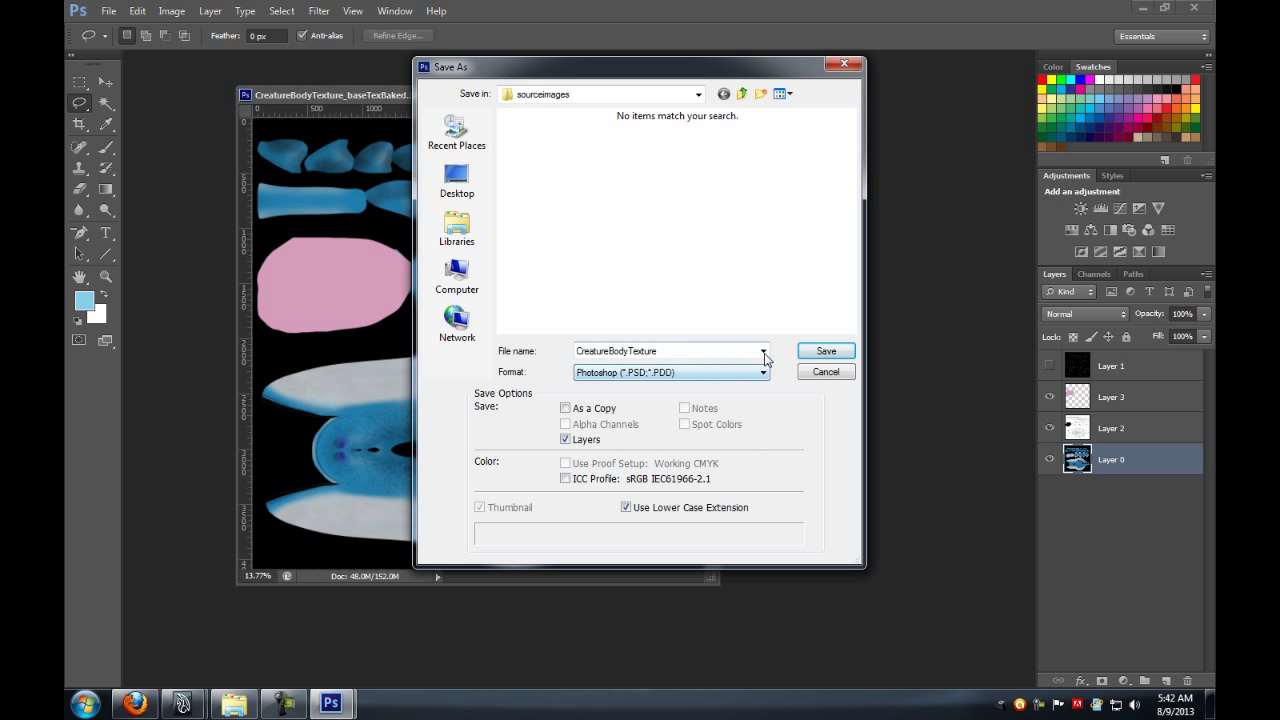
left_click(820, 352)
left_click(805, 214)
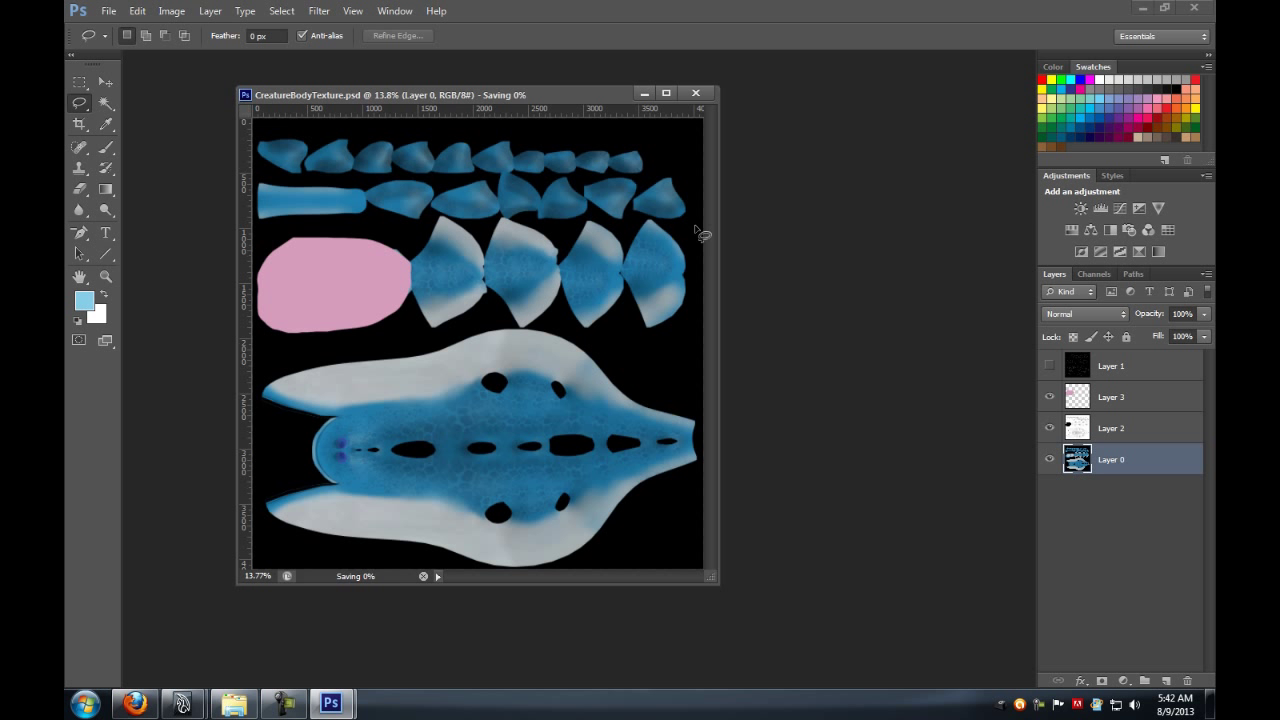
Step: Save a JPEG copy over the existing CreatureBodyTexture.jpg in sourceimages, with quality 9 (High) and Progressive format with 3 scans
left_click(108, 11)
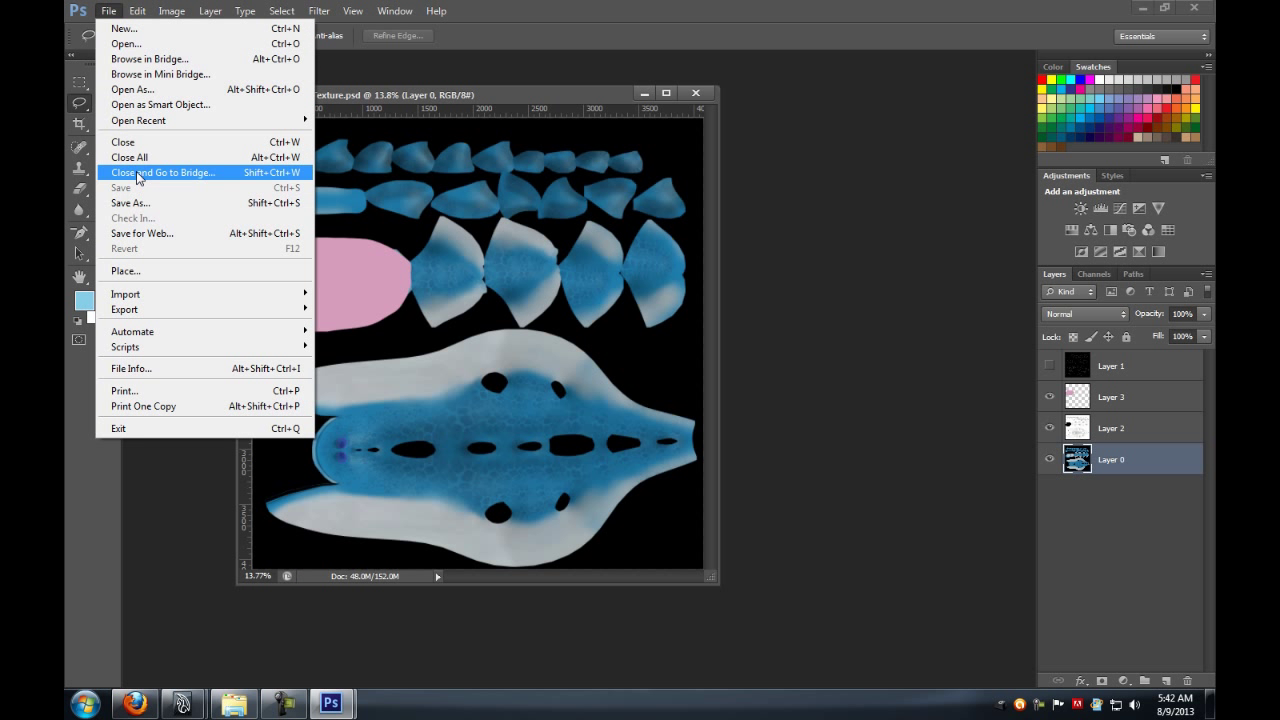
left_click(135, 203)
left_click(618, 373)
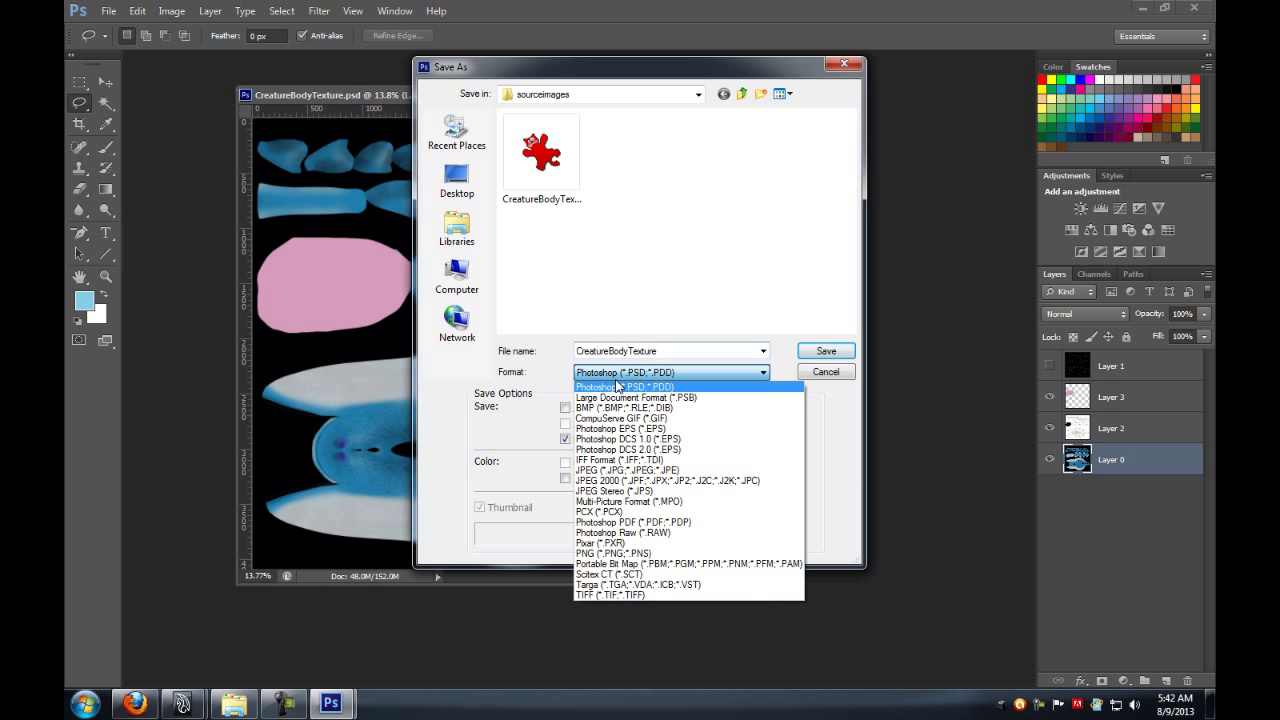
left_click(640, 470)
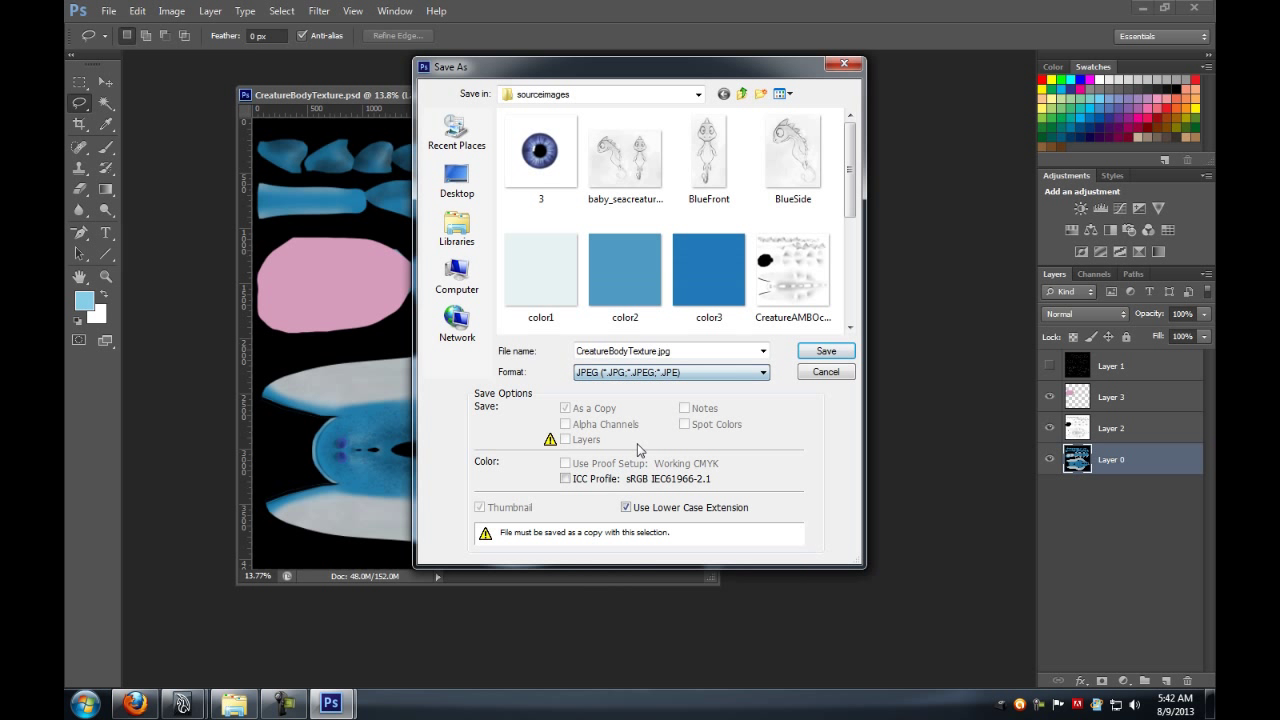
left_click_drag(850, 172, 852, 268)
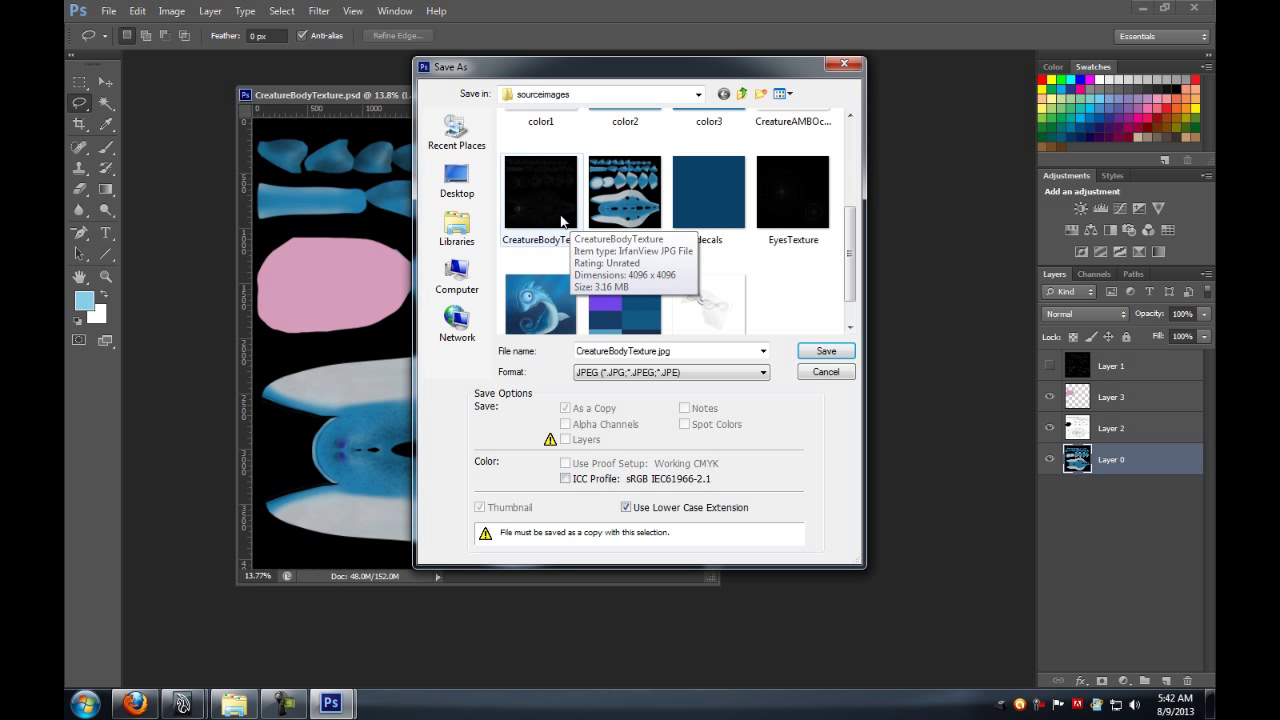
double_click(561, 222)
left_click(548, 270)
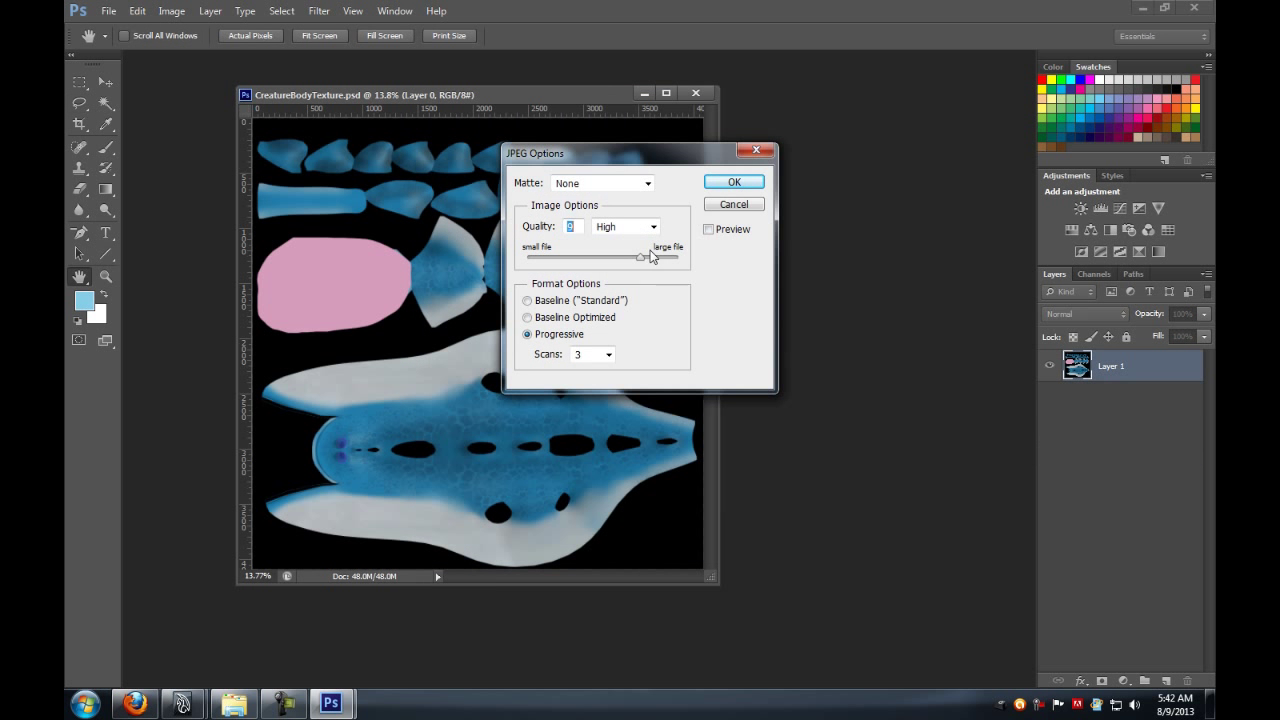
left_click(733, 183)
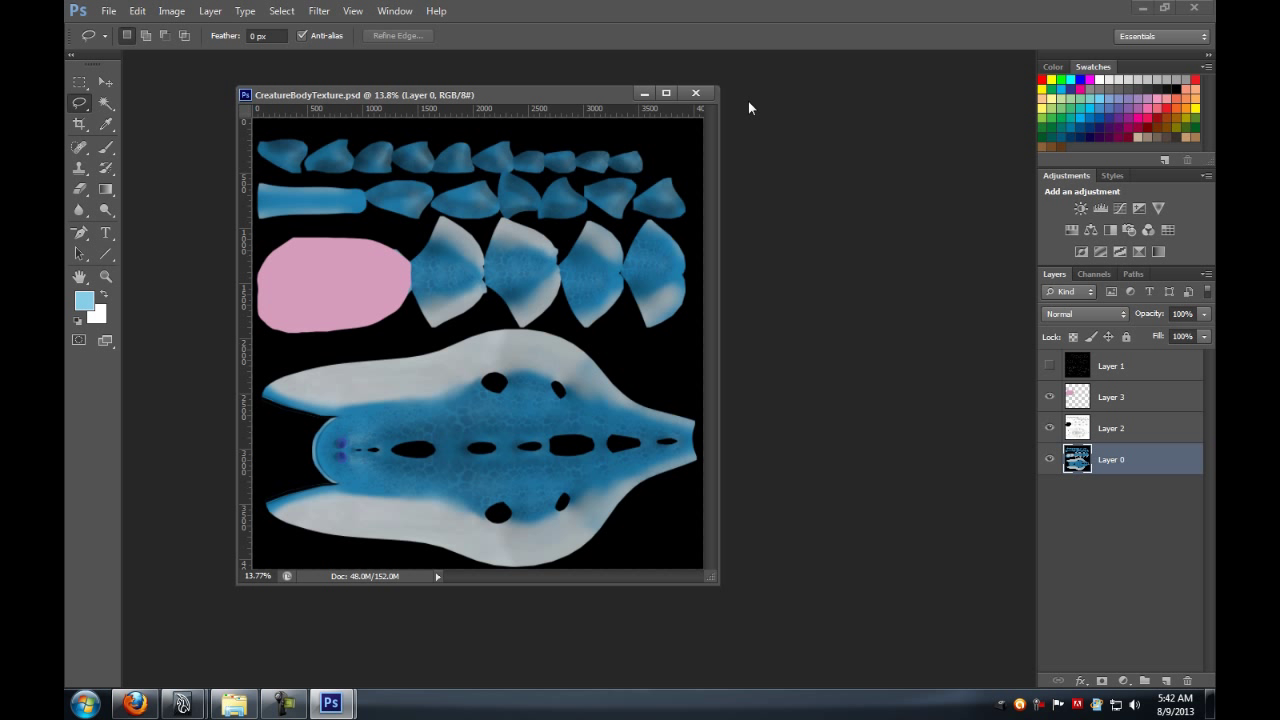
Step: Close the body texture document and float EyesTexture.jpg and 3.jpg as separate windows
left_click(697, 93)
key("alt+Tab")
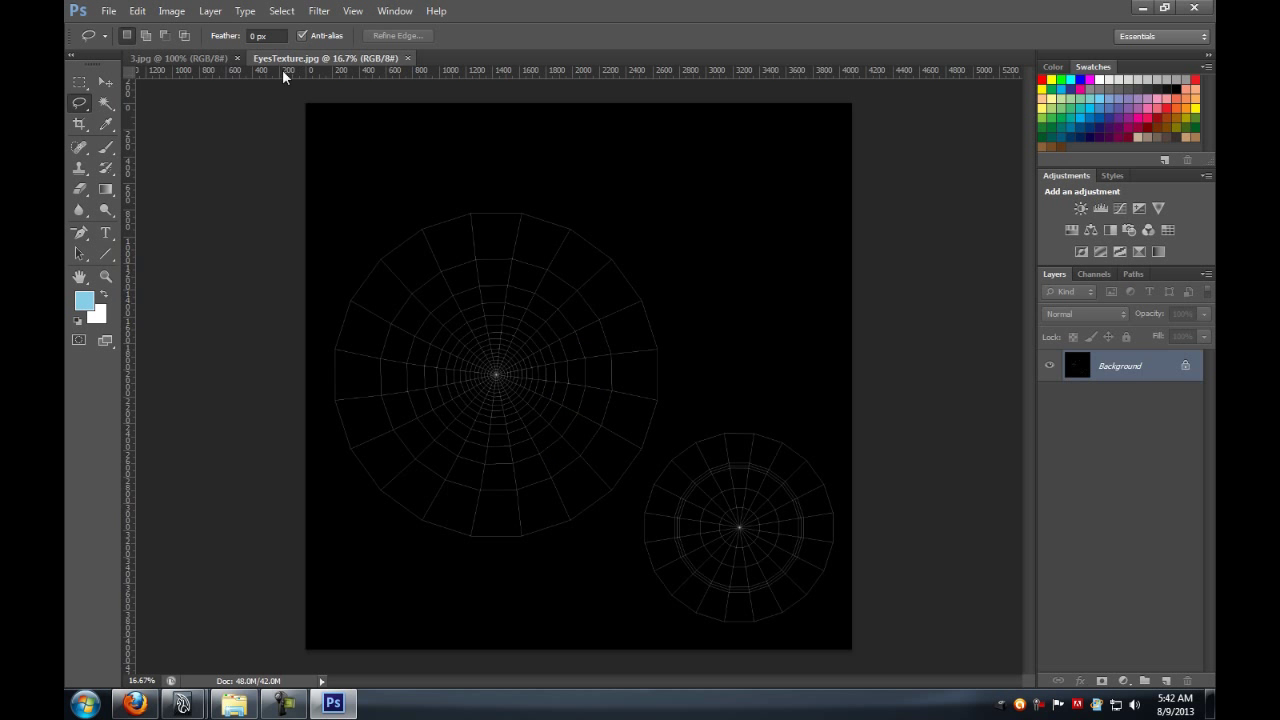
mouse_move(282, 69)
left_mouse_down()
mouse_move(327, 92)
mouse_move(292, 134)
mouse_move(260, 294)
mouse_move(247, 166)
left_mouse_up()
left_click_drag(182, 56, 574, 119)
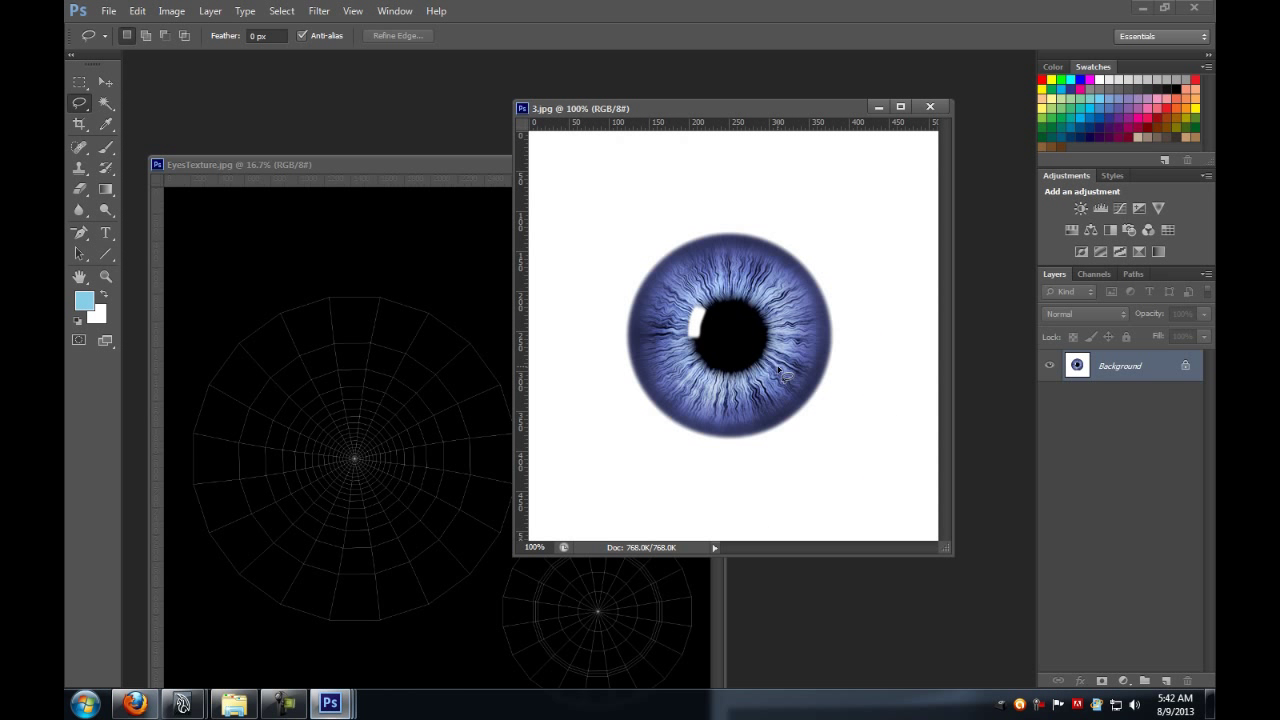
Step: Copy the blue iris image from 3.jpg into EyesTexture.jpg as a new layer and close 3.jpg
left_click_drag(771, 372, 440, 460)
left_click(618, 342)
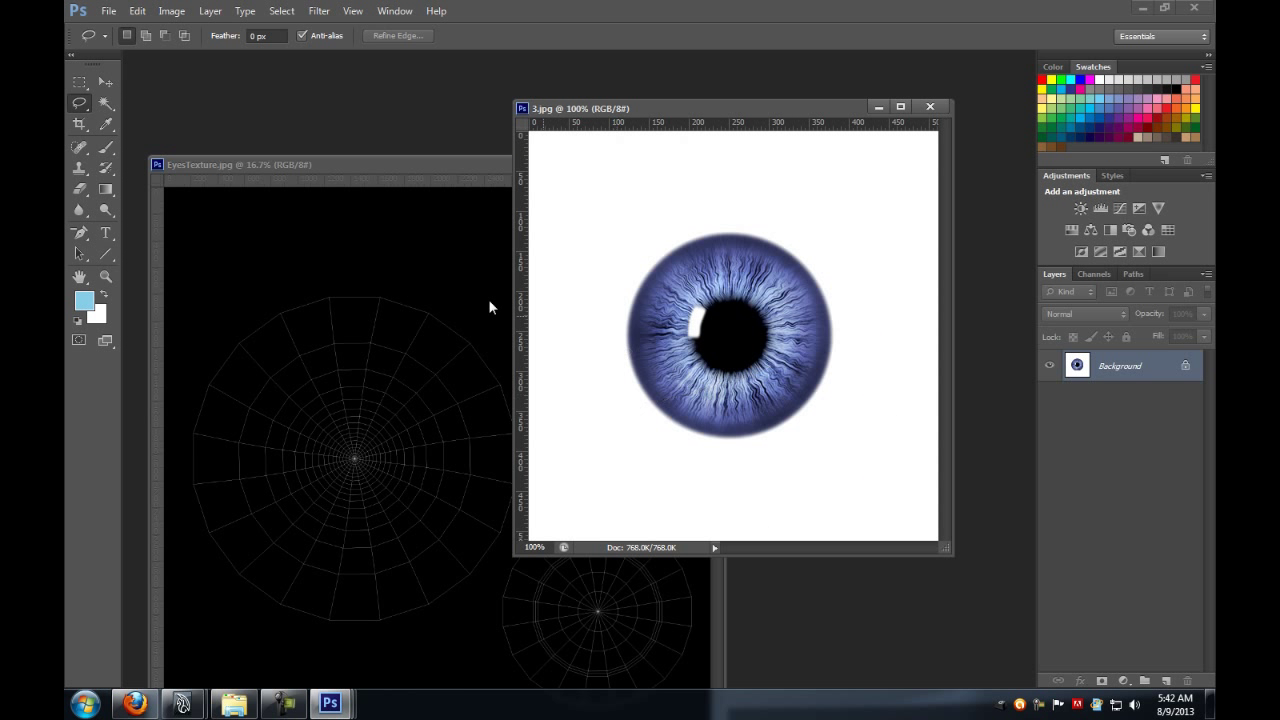
left_click(105, 81)
left_click_drag(580, 323, 436, 376)
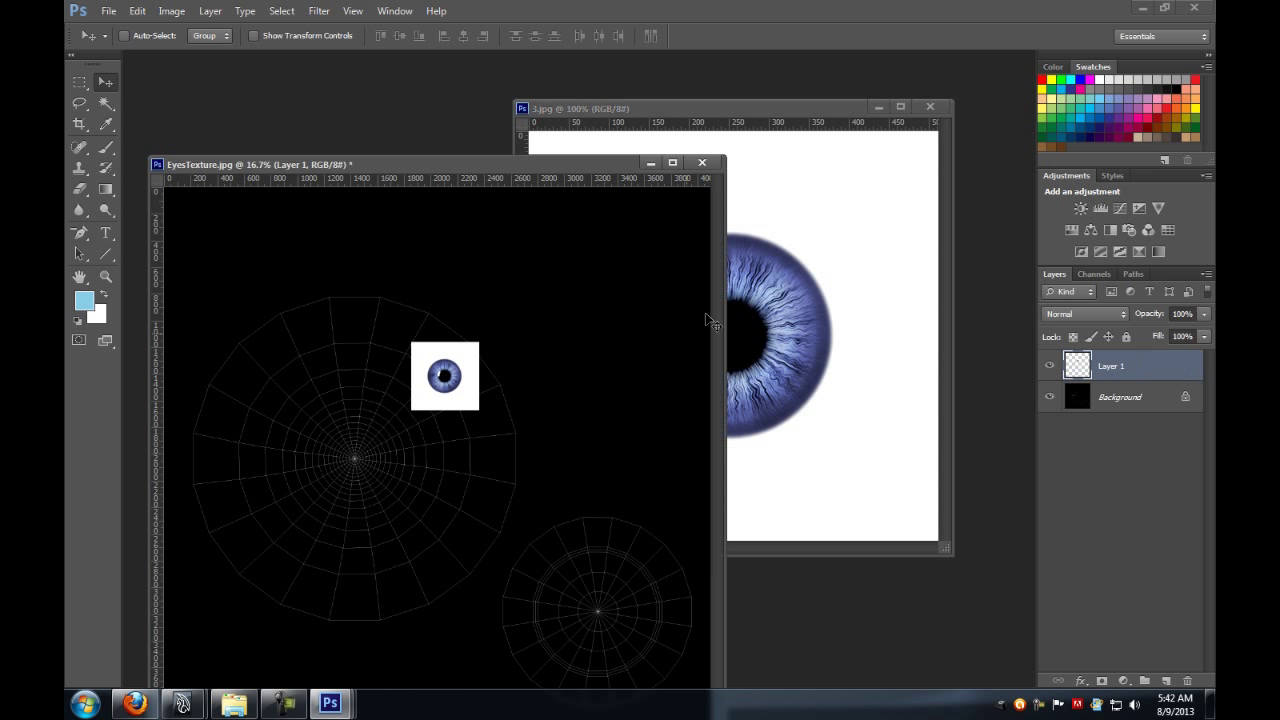
left_click(922, 110)
left_click_drag(472, 162, 650, 75)
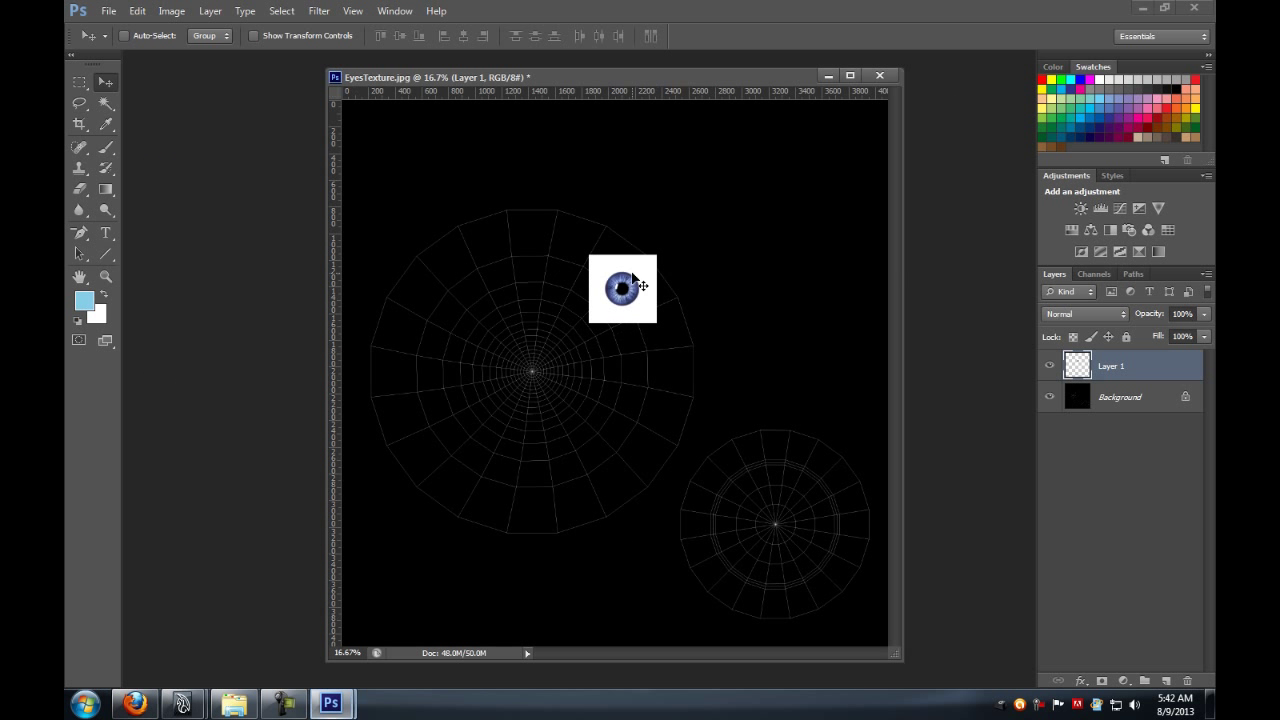
Step: Centre the iris image on the smaller round UV shell and lower its layer opacity to 37%
left_click_drag(633, 280, 786, 520)
scroll(672, 530, "up", 3, "alt")
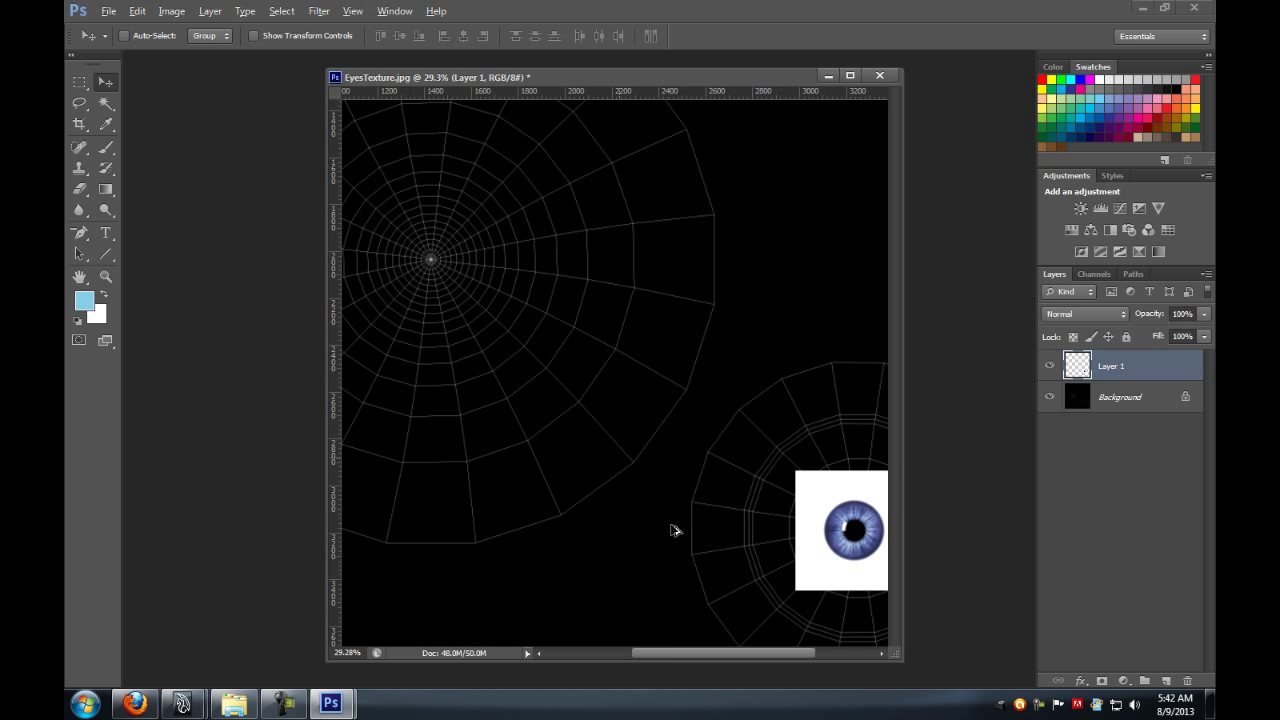
scroll(672, 530, "up", 3, "alt")
left_click_drag(694, 466, 332, 341)
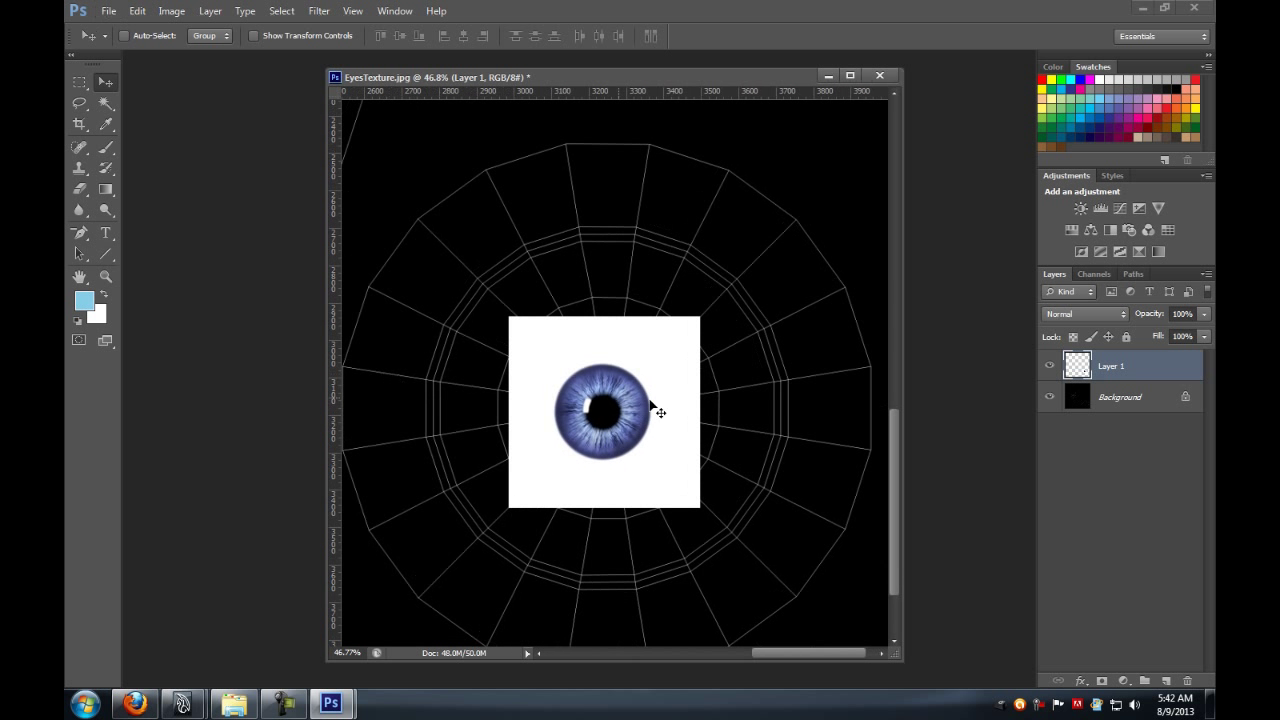
left_click(1205, 316)
left_click_drag(1162, 334, 1152, 334)
left_click_drag(640, 406, 641, 396)
Step: Scale the iris layer proportionally about its centre to about 563% so the iris fills the smaller round UV shell
scroll(641, 396, "down", 5, "alt")
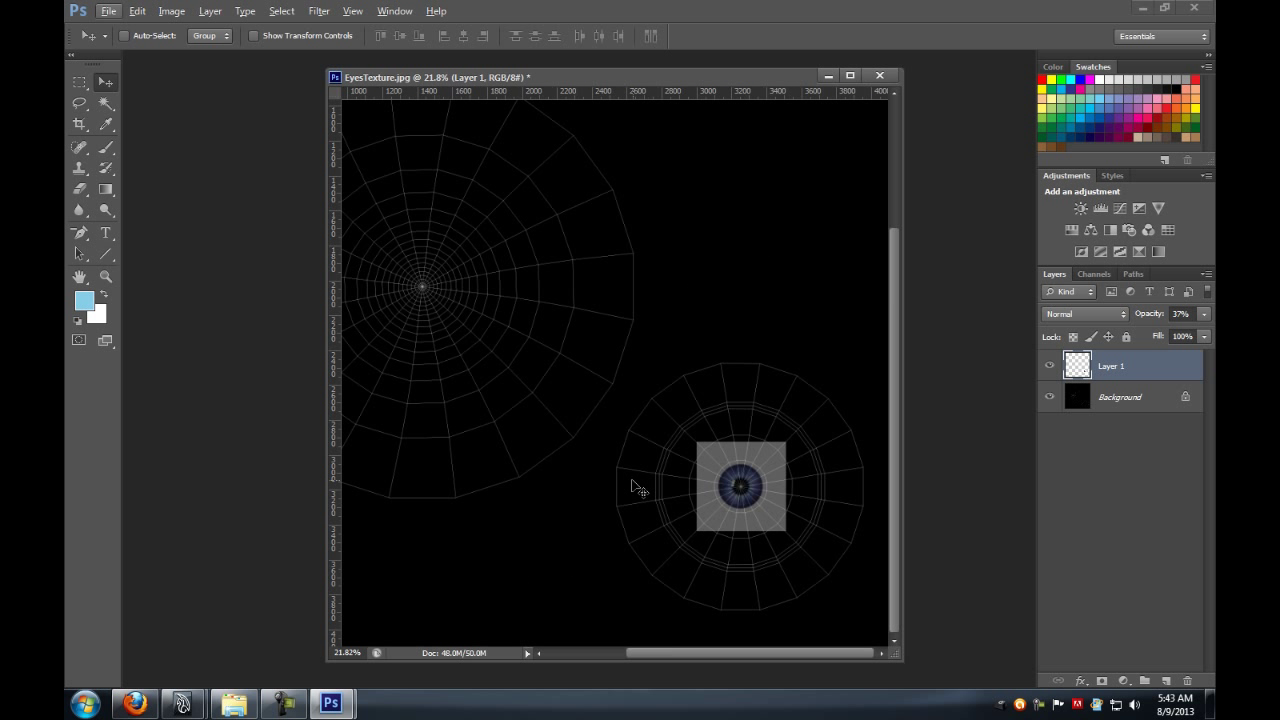
left_click(137, 11)
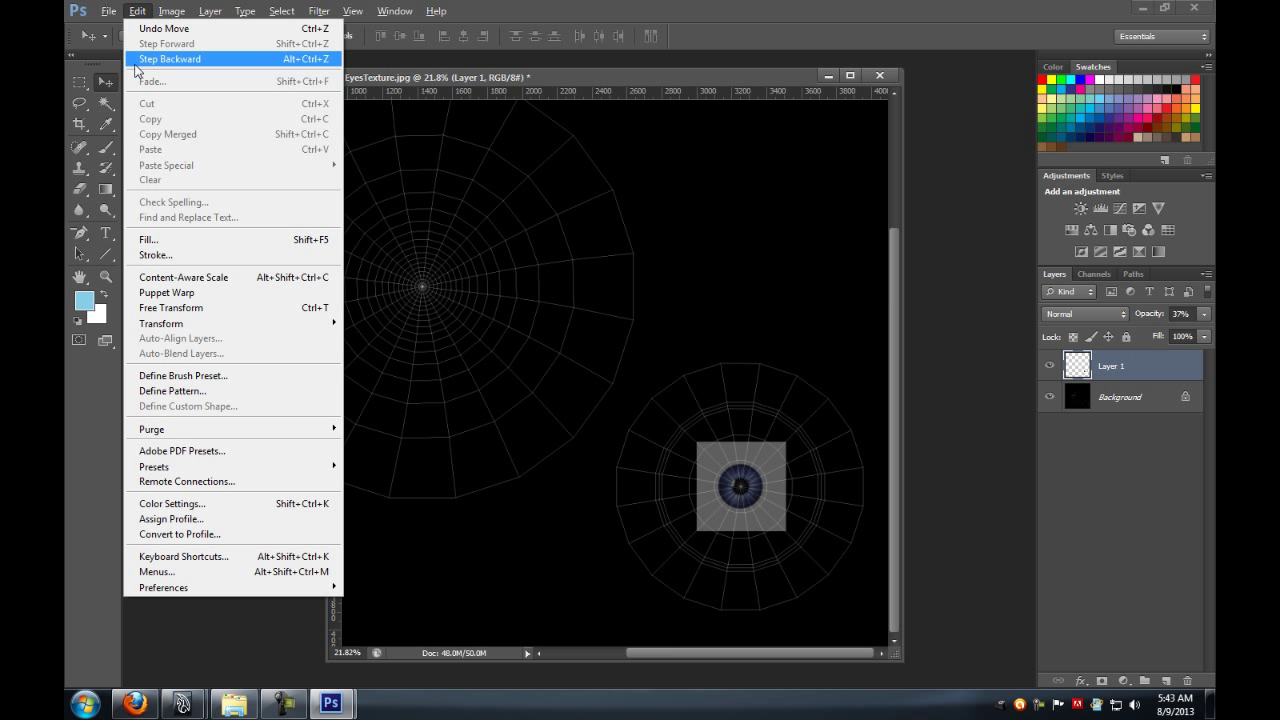
mouse_move(187, 328)
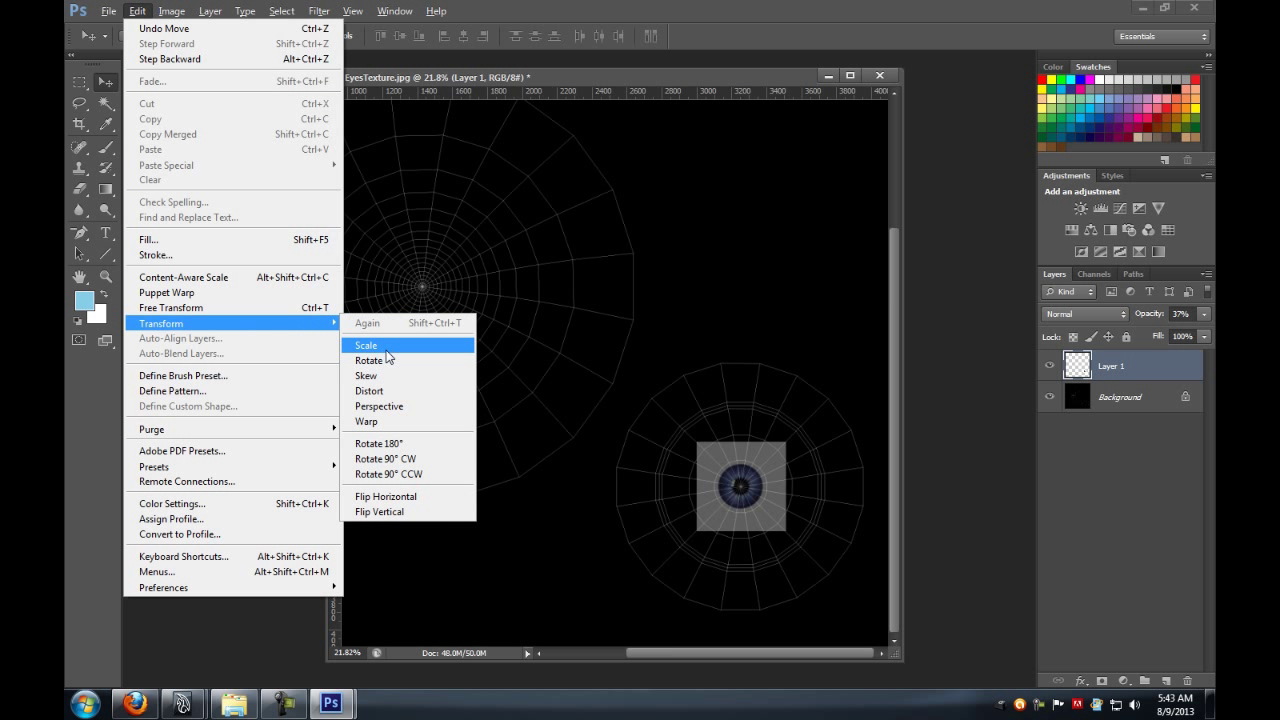
left_click(370, 345)
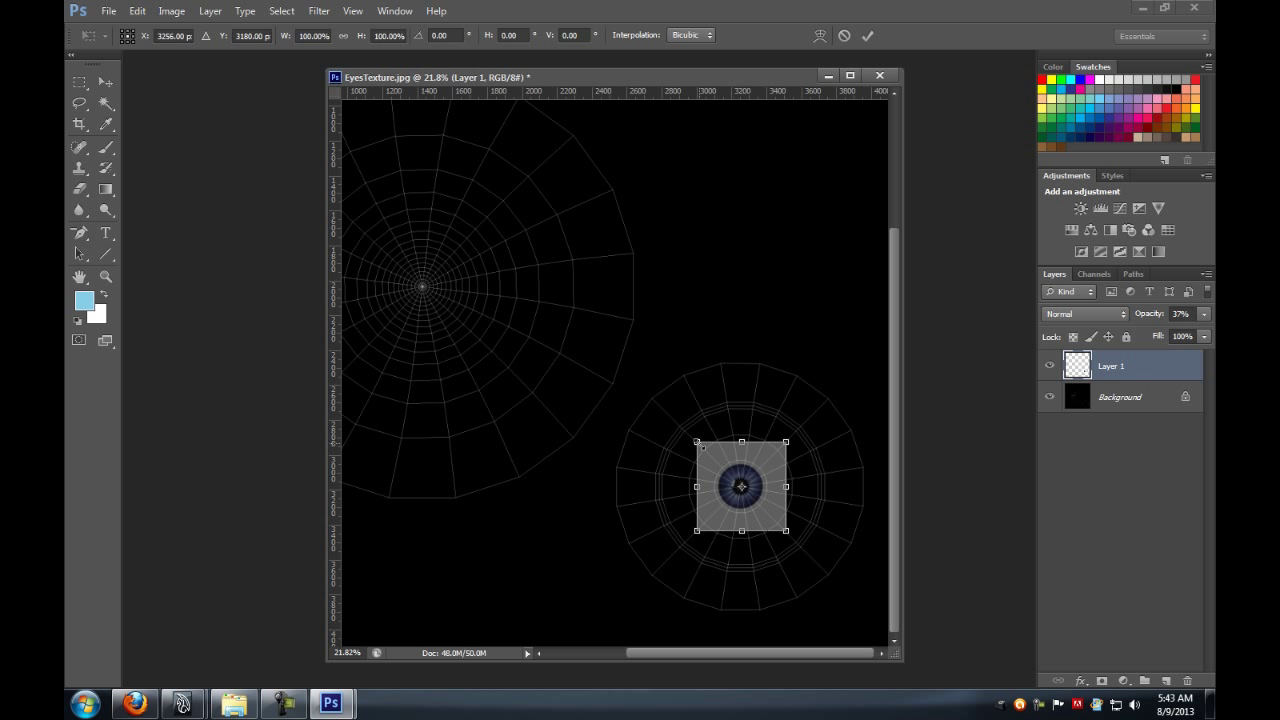
left_click_drag(702, 447, 376, 342, "alt+shift")
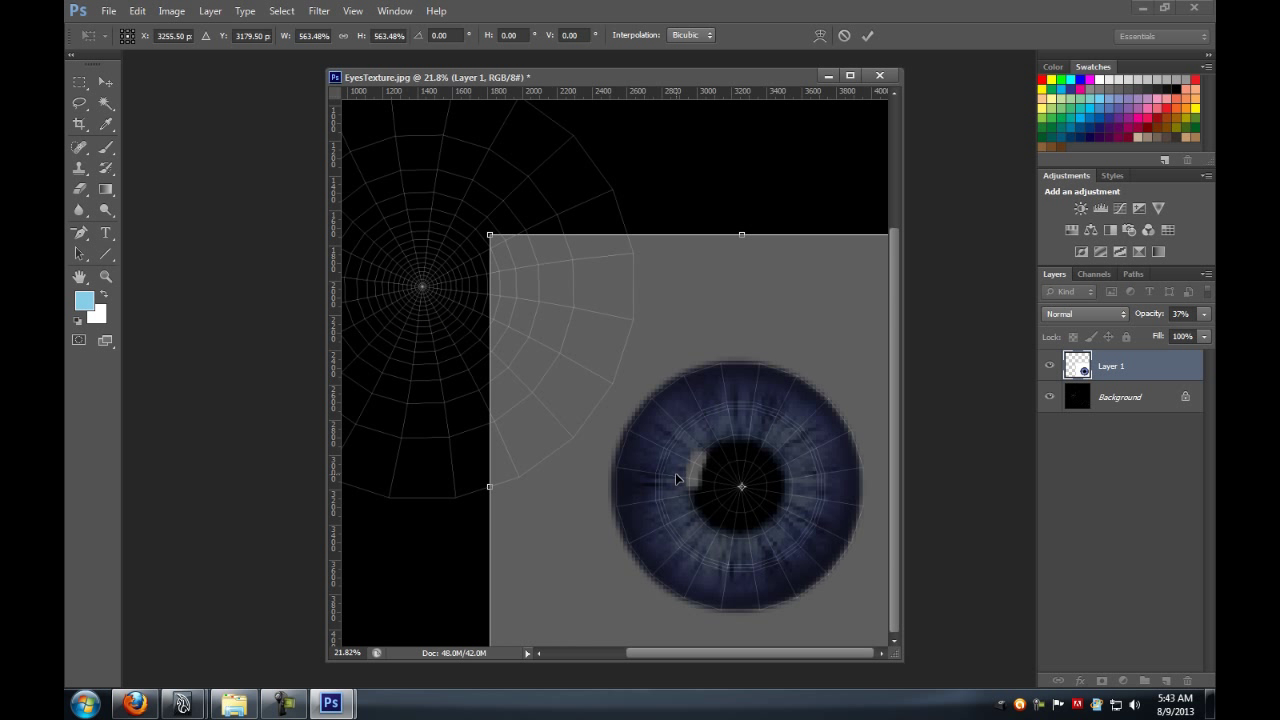
key("Return")
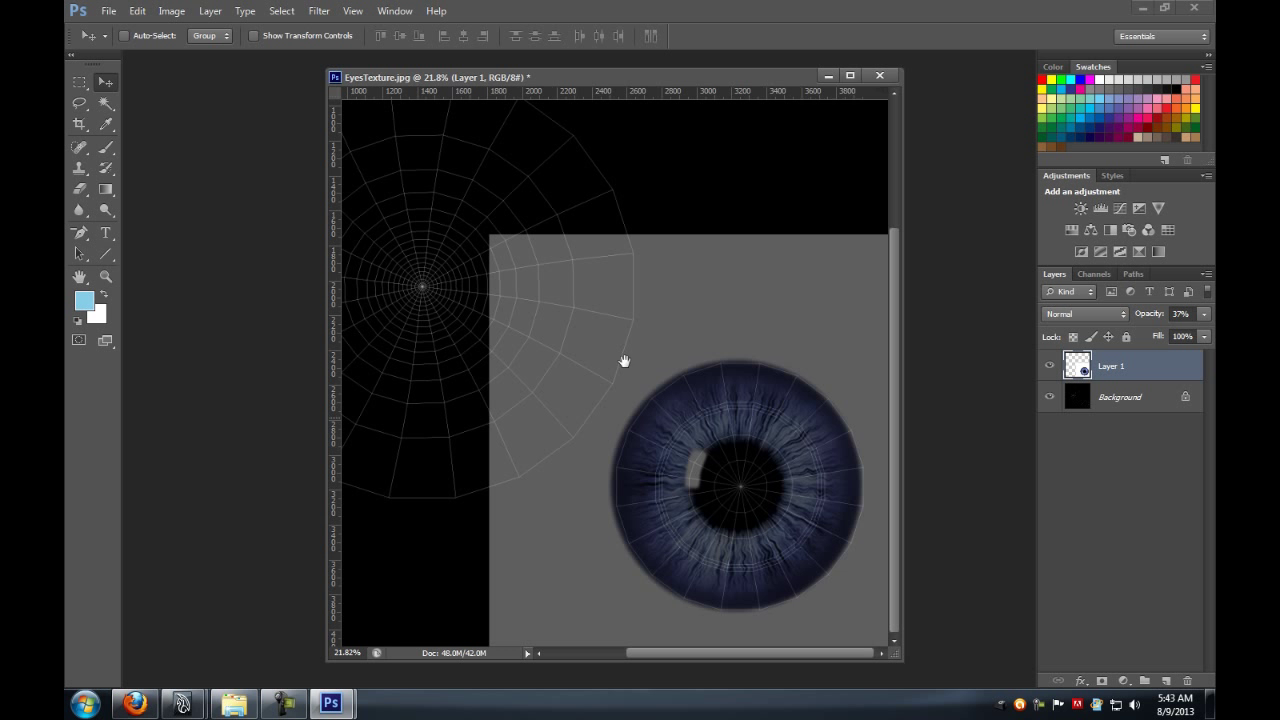
Step: Nudge the enlarged iris so its pupil and outer edge line up with the UV shell's centre and outline
scroll(700, 464, "up", 4, "alt")
left_click_drag(735, 420, 620, 311)
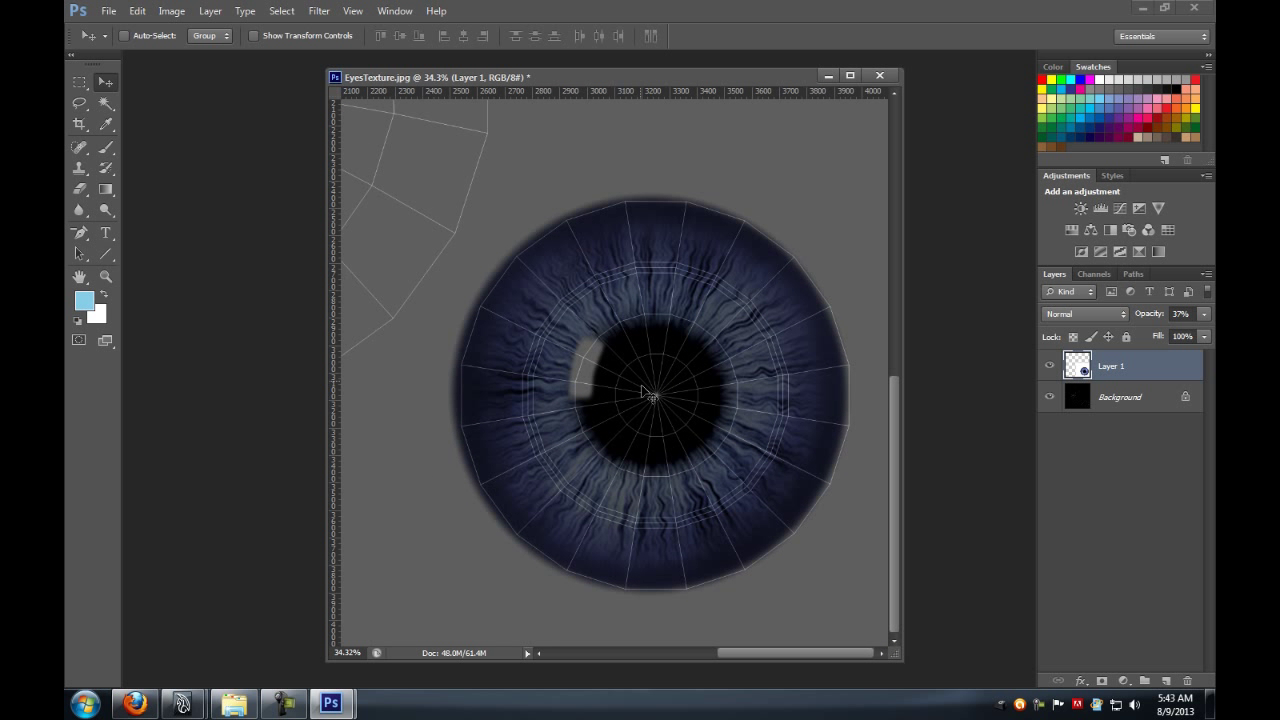
left_click_drag(648, 395, 652, 398)
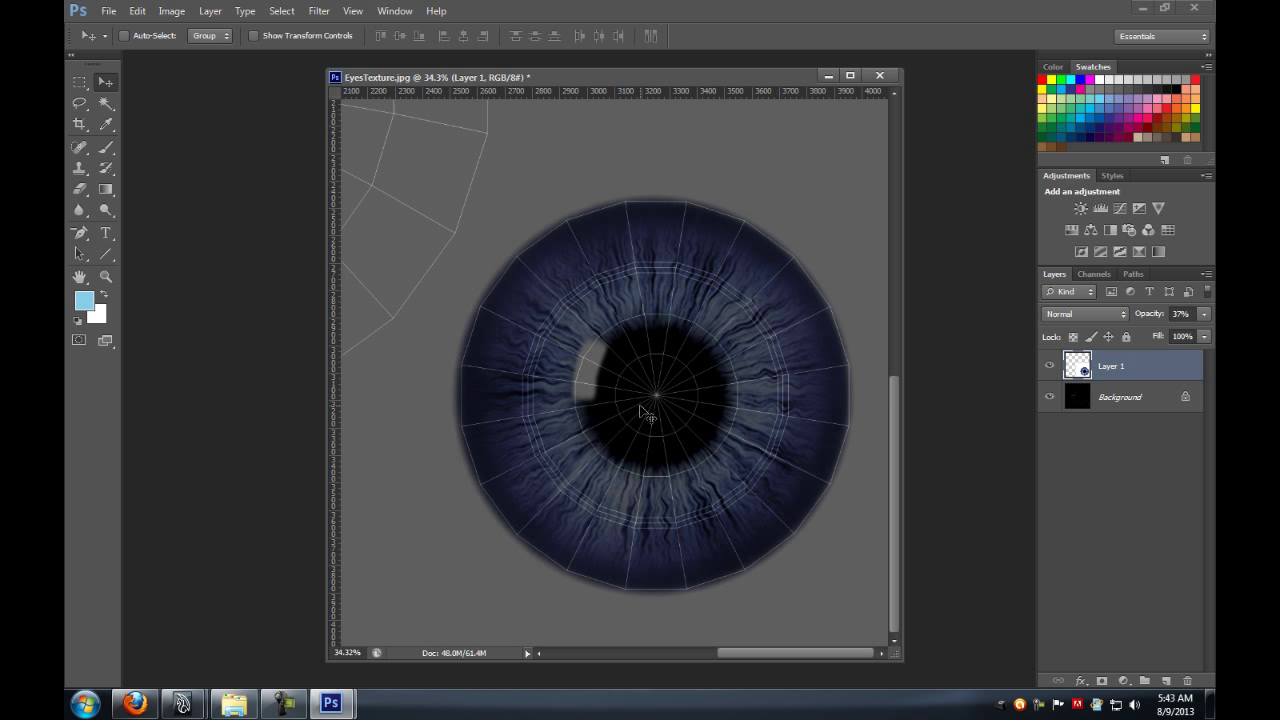
Step: Restore the iris layer's opacity to 100%
left_click(1203, 314)
left_click_drag(1160, 333, 1210, 333)
scroll(663, 406, "down", 5, "alt")
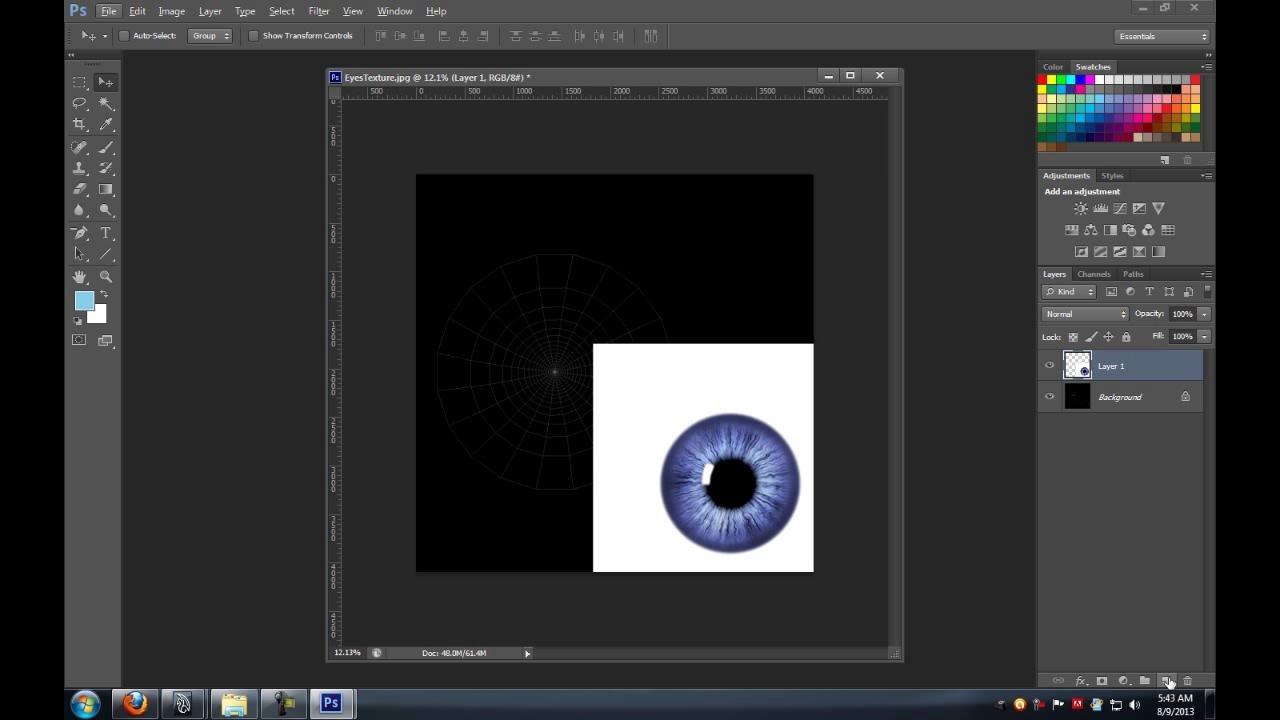
Step: Add a new empty layer between the iris layer and the Background and make it the active layer
left_click(1167, 681)
left_click(1079, 397)
key("ctrl+bracketright")
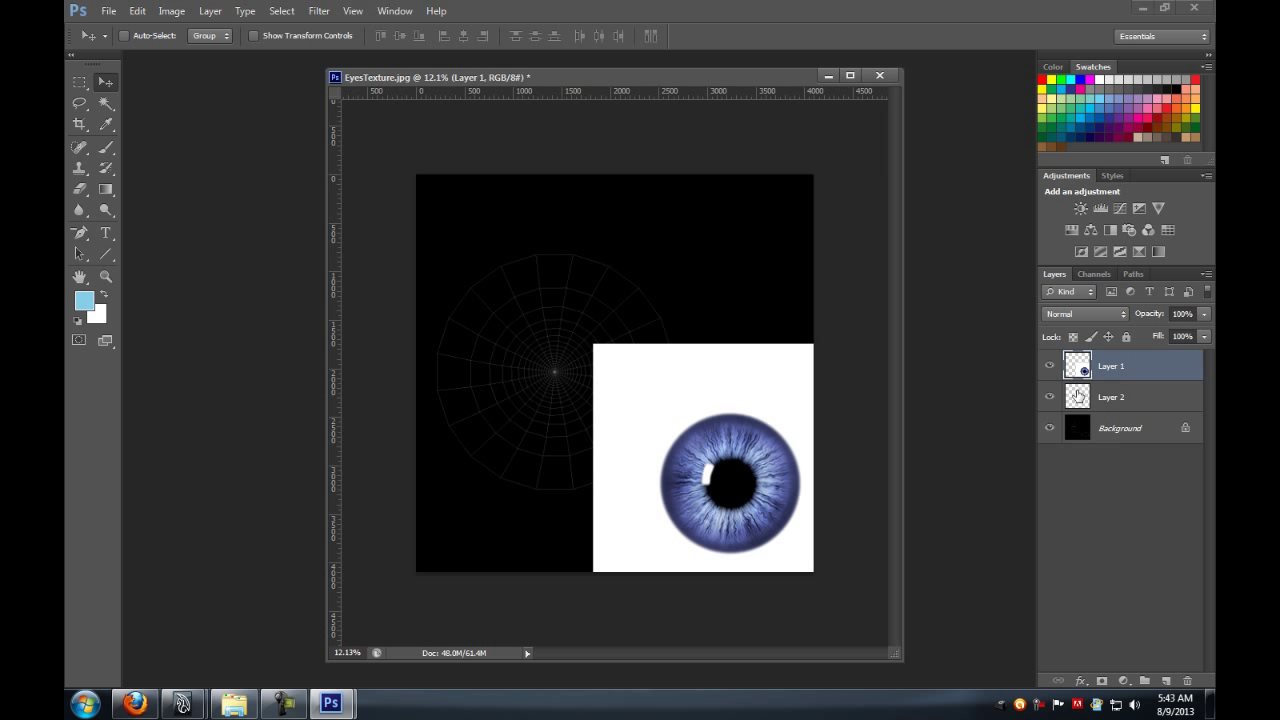
double_click(1113, 394)
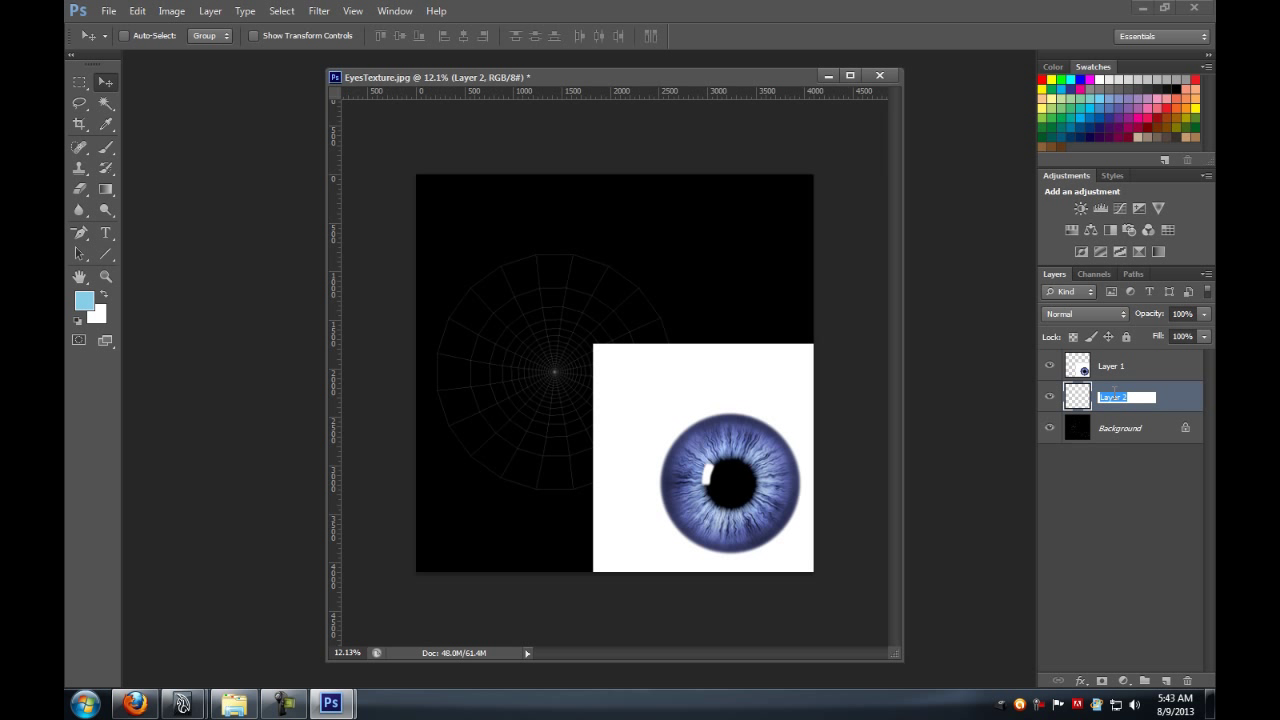
left_click(662, 332)
Step: Fill the new layer with solid white (ffffff)
left_click(137, 11)
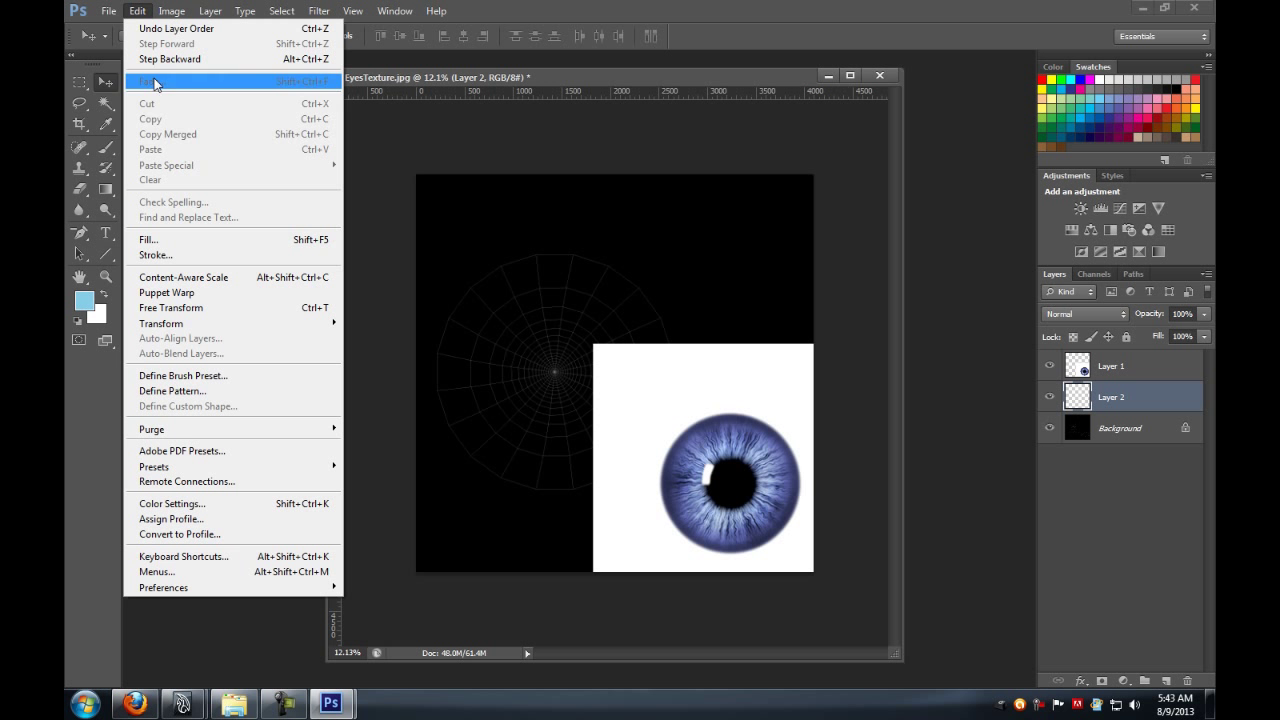
left_click(143, 237)
left_click(685, 200)
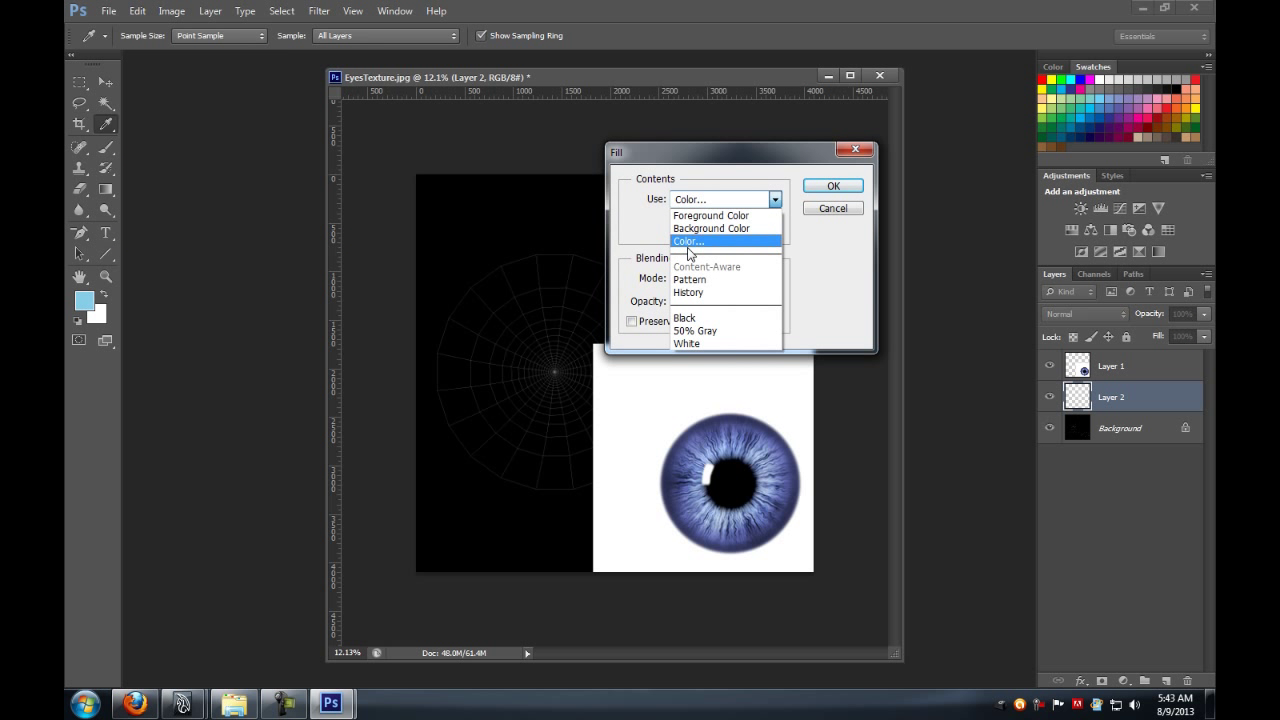
left_click(690, 243)
left_click_drag(405, 183, 408, 174)
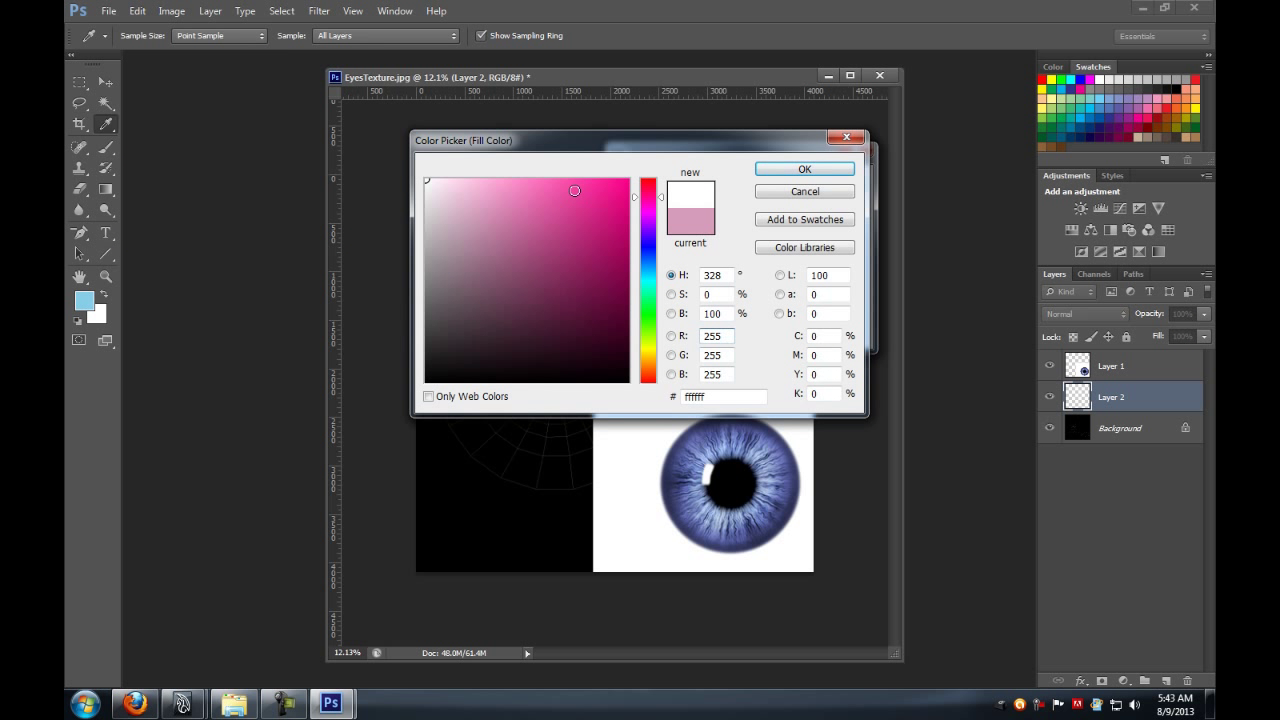
left_click(776, 172)
left_click(810, 187)
key("v")
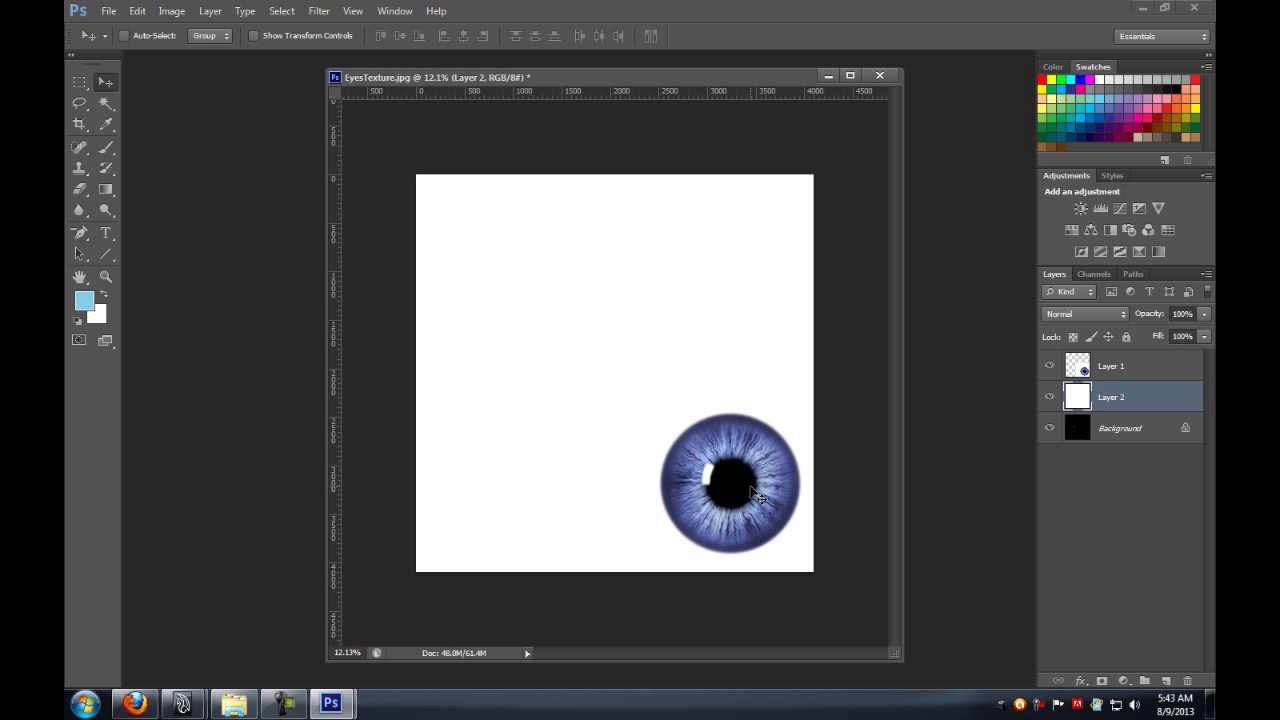
Step: Save the layered eye texture as CreatureEyeTexture in Photoshop PSD format in the sourceimages folder
left_click(110, 11)
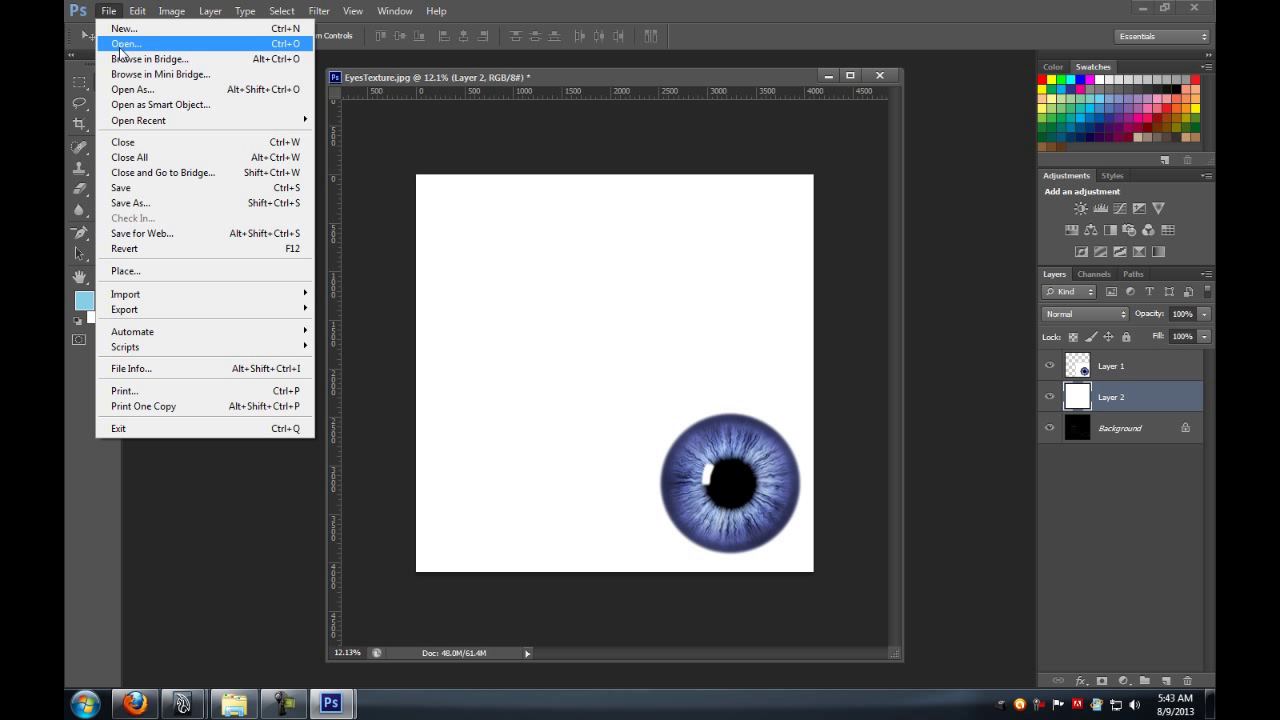
left_click(135, 203)
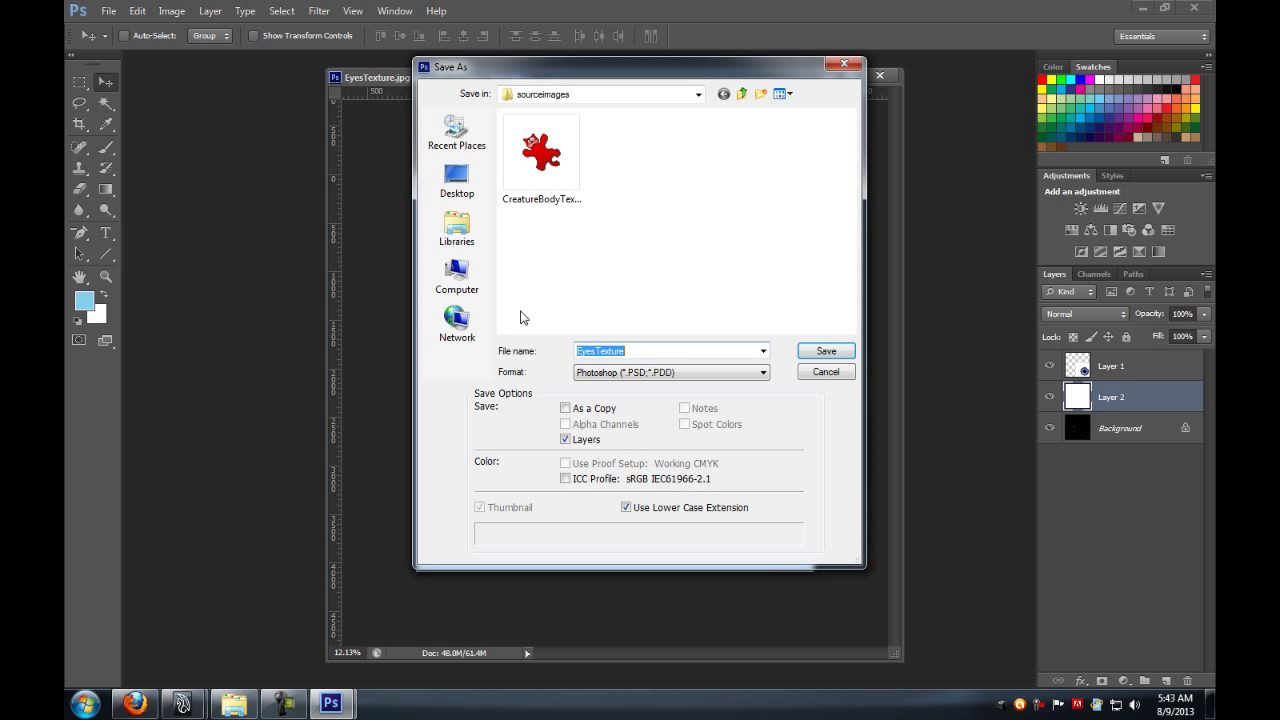
type("Creature")
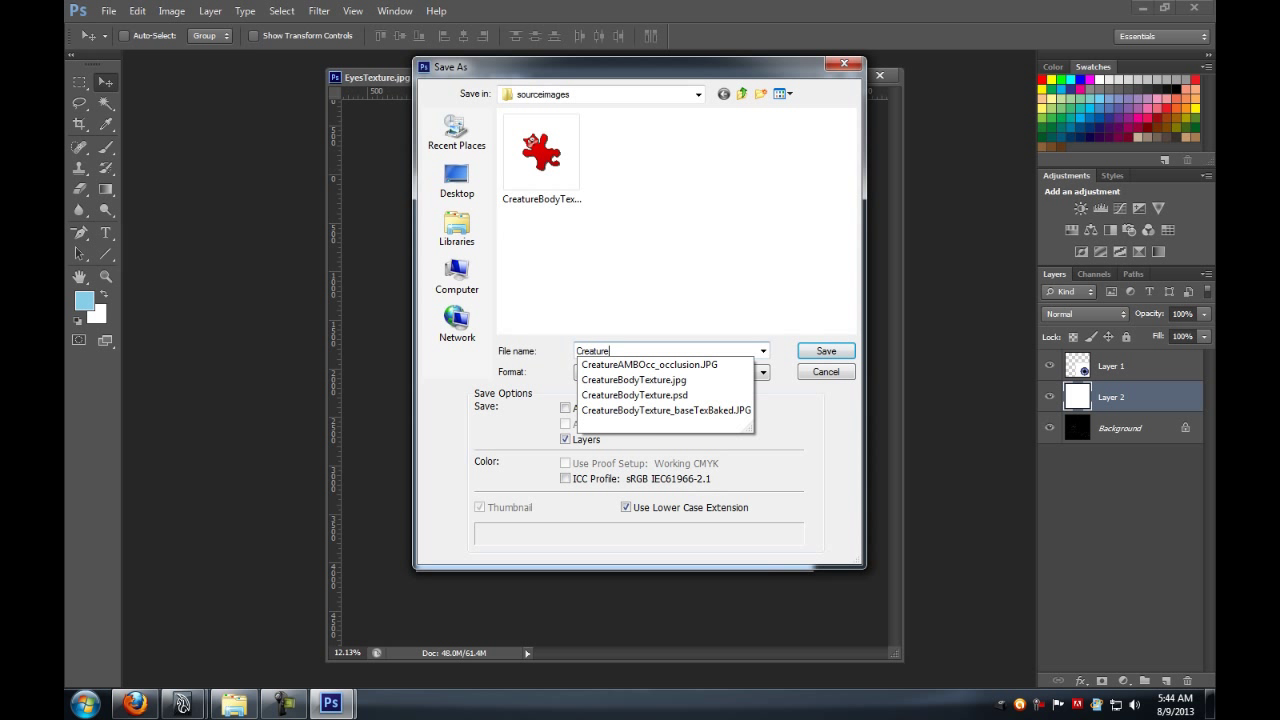
type("EyeTexture")
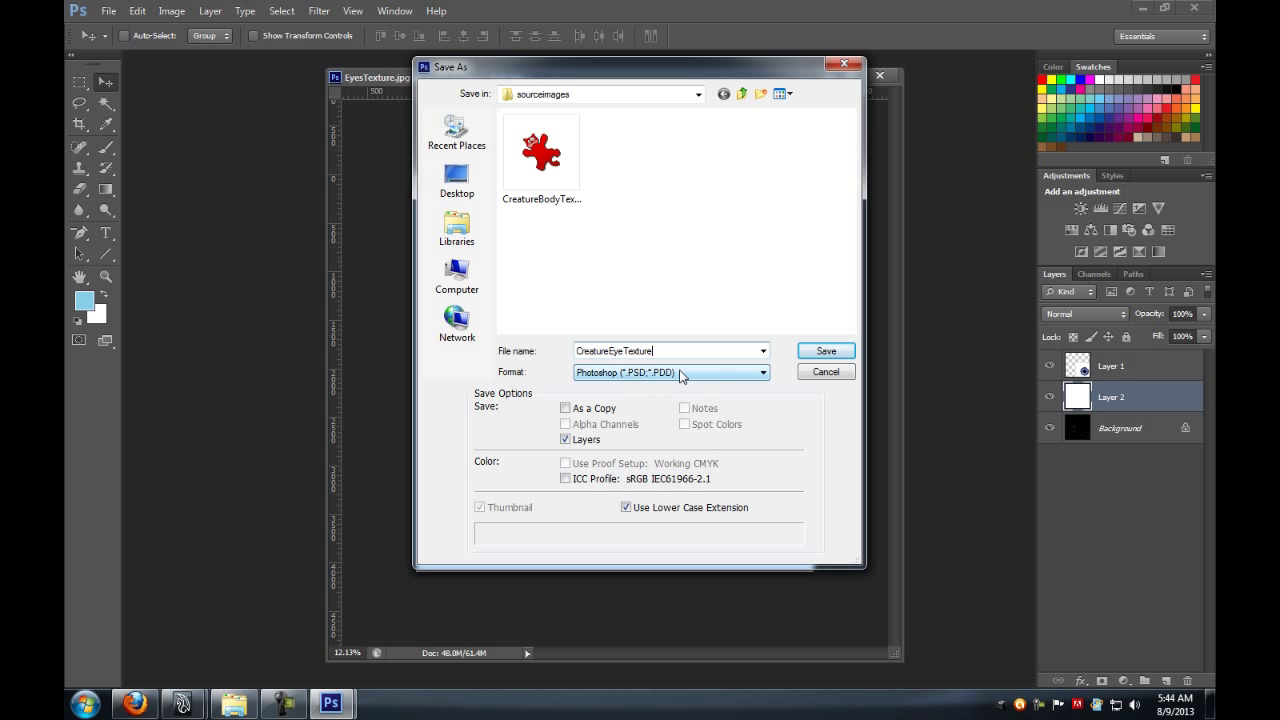
left_click(824, 351)
left_click(818, 213)
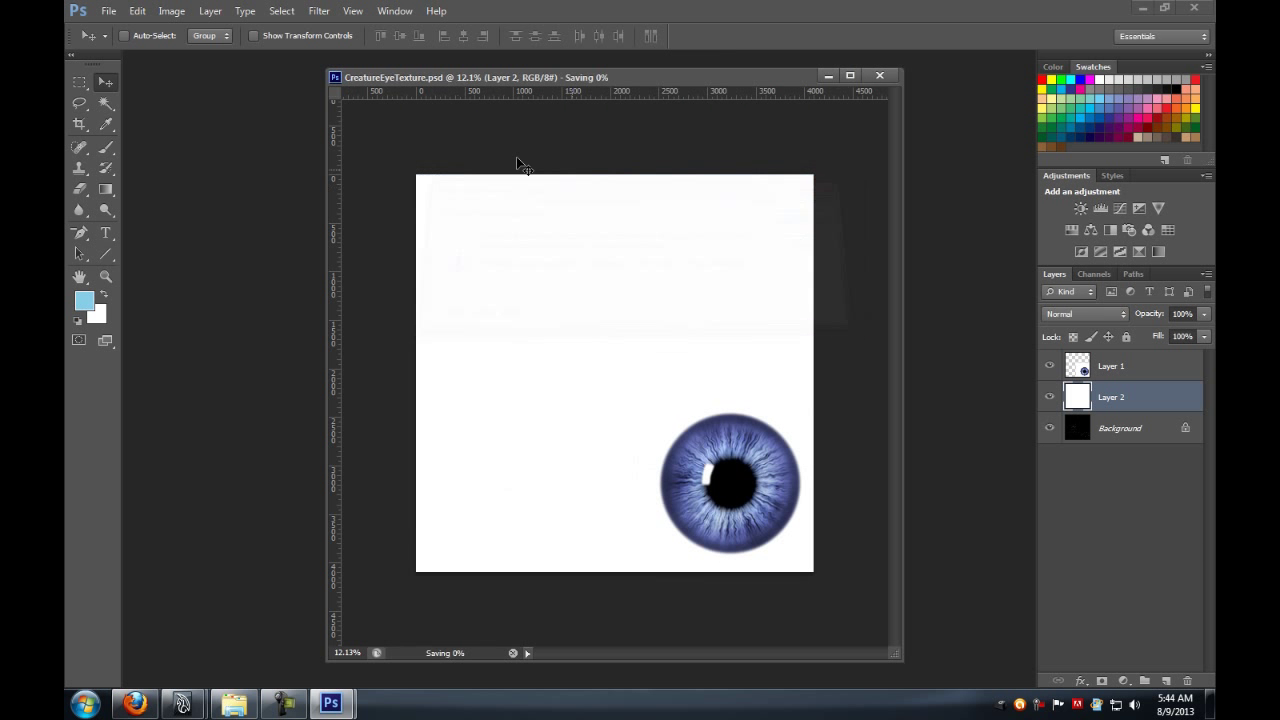
Step: Save a JPEG copy of the eye texture as CreatureEyeTexture.jpg in the sourceimages folder
left_click(110, 11)
left_click(145, 210)
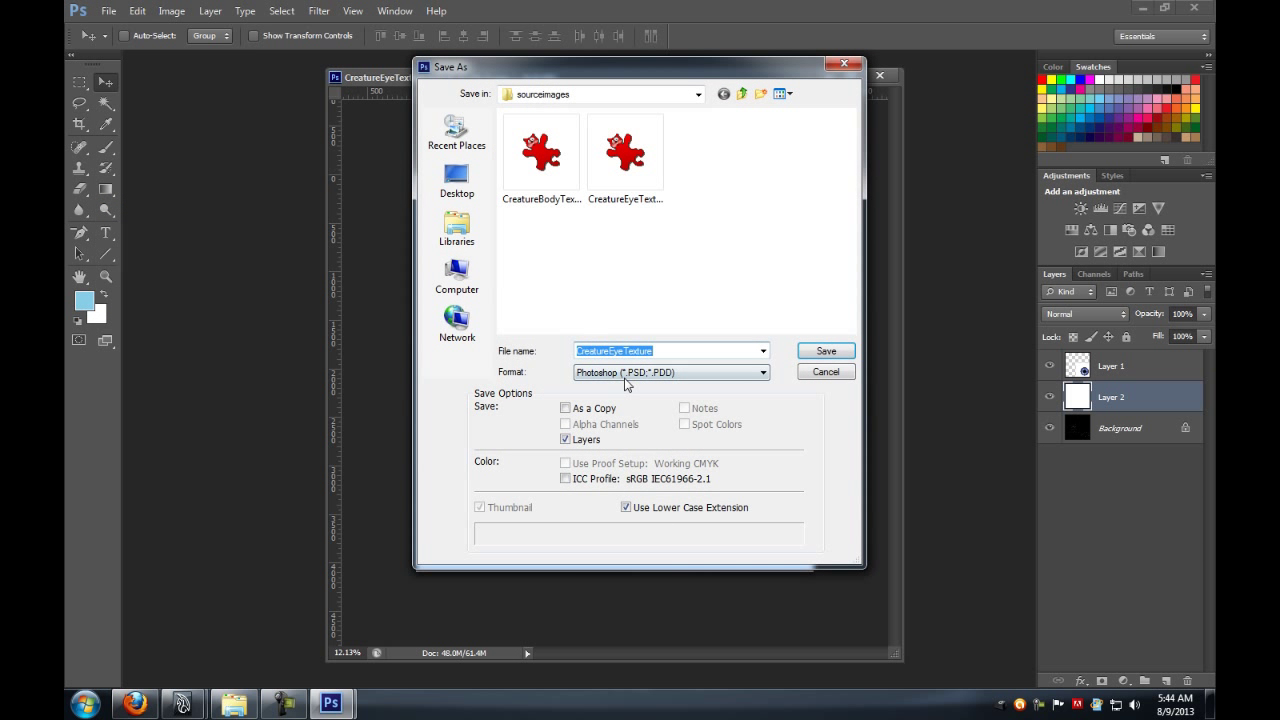
left_click(630, 372)
left_click(637, 470)
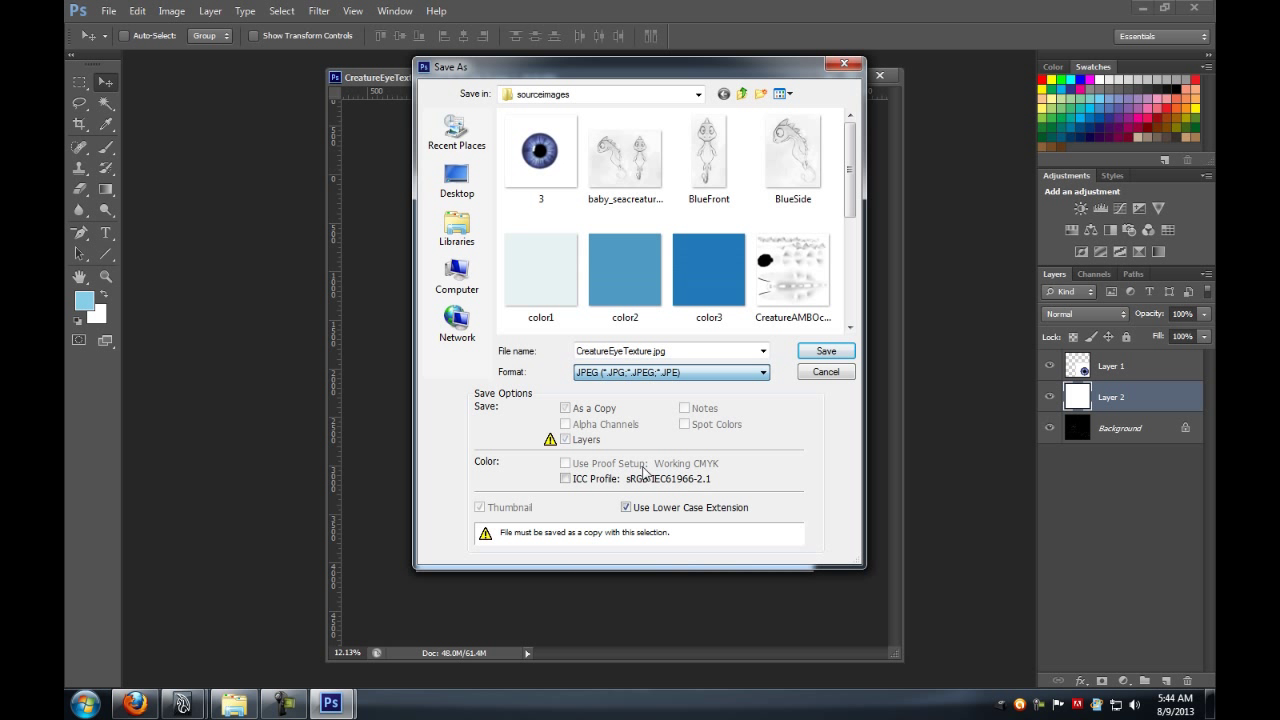
left_click(824, 351)
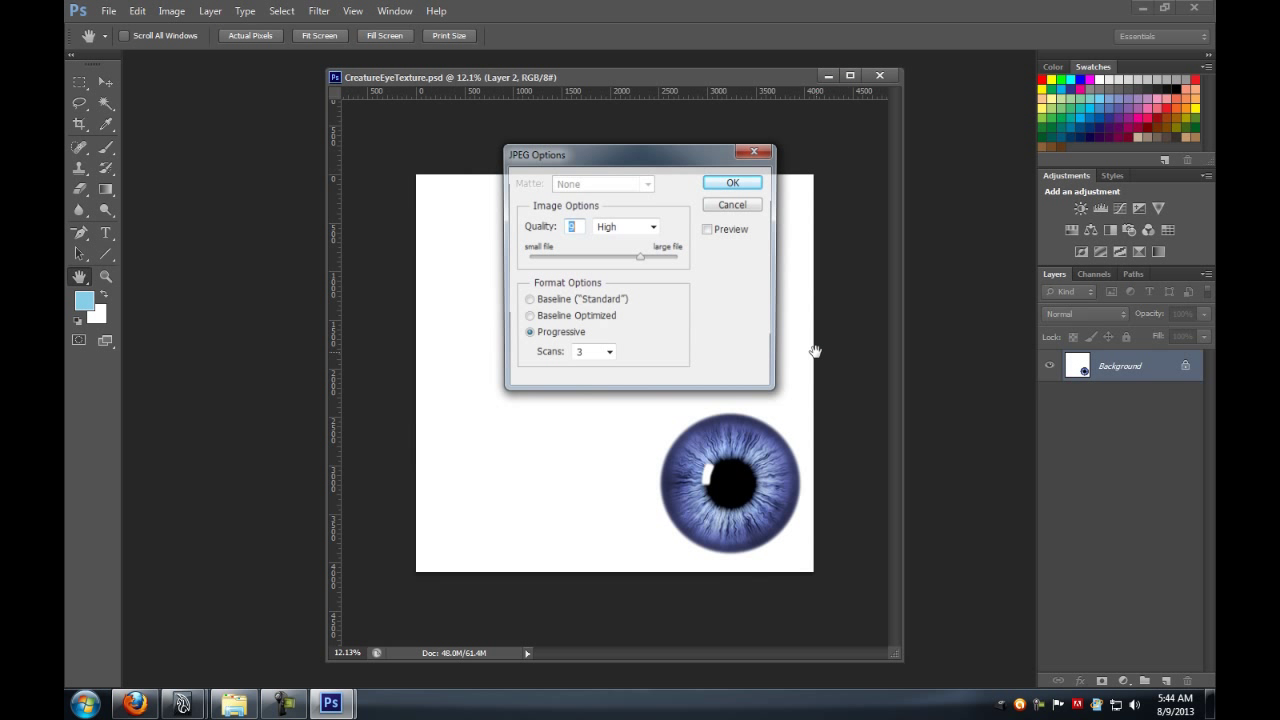
left_click(735, 188)
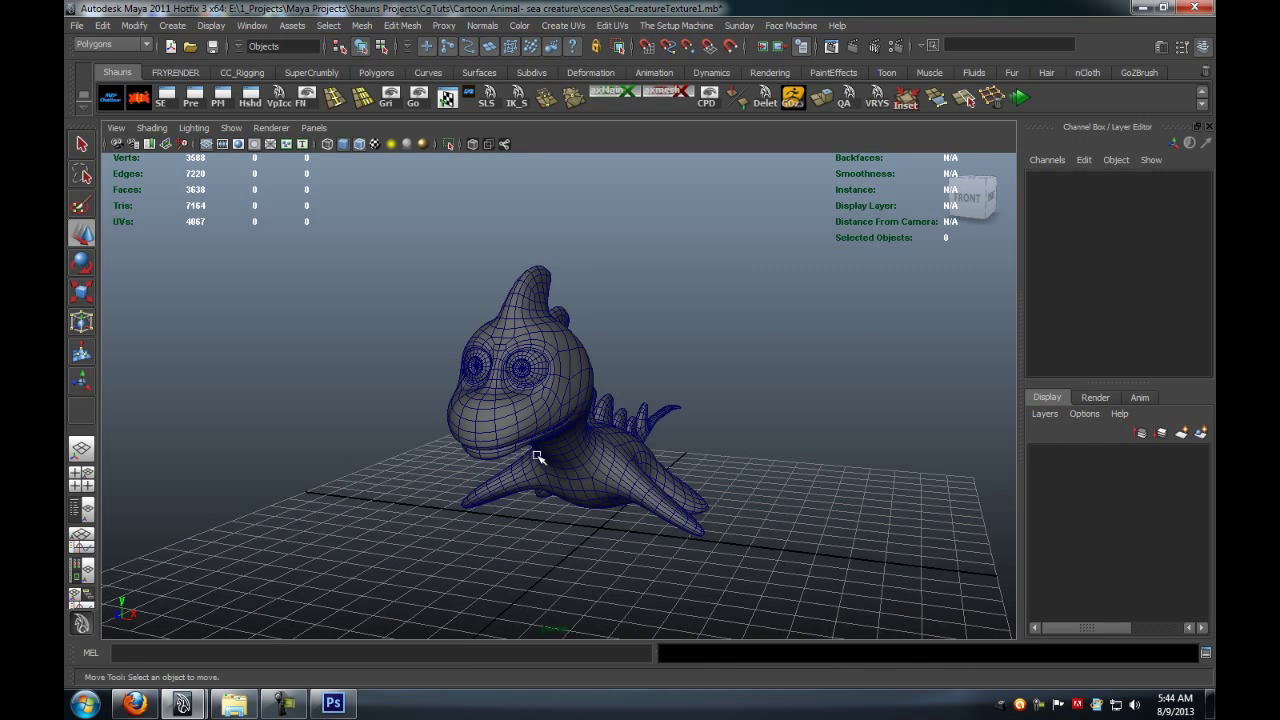
Step: Switch to Maya's sea creature scene, open the Hypershade and create two VRay Mtl materials
left_click_drag(537, 457, 583, 423, "alt")
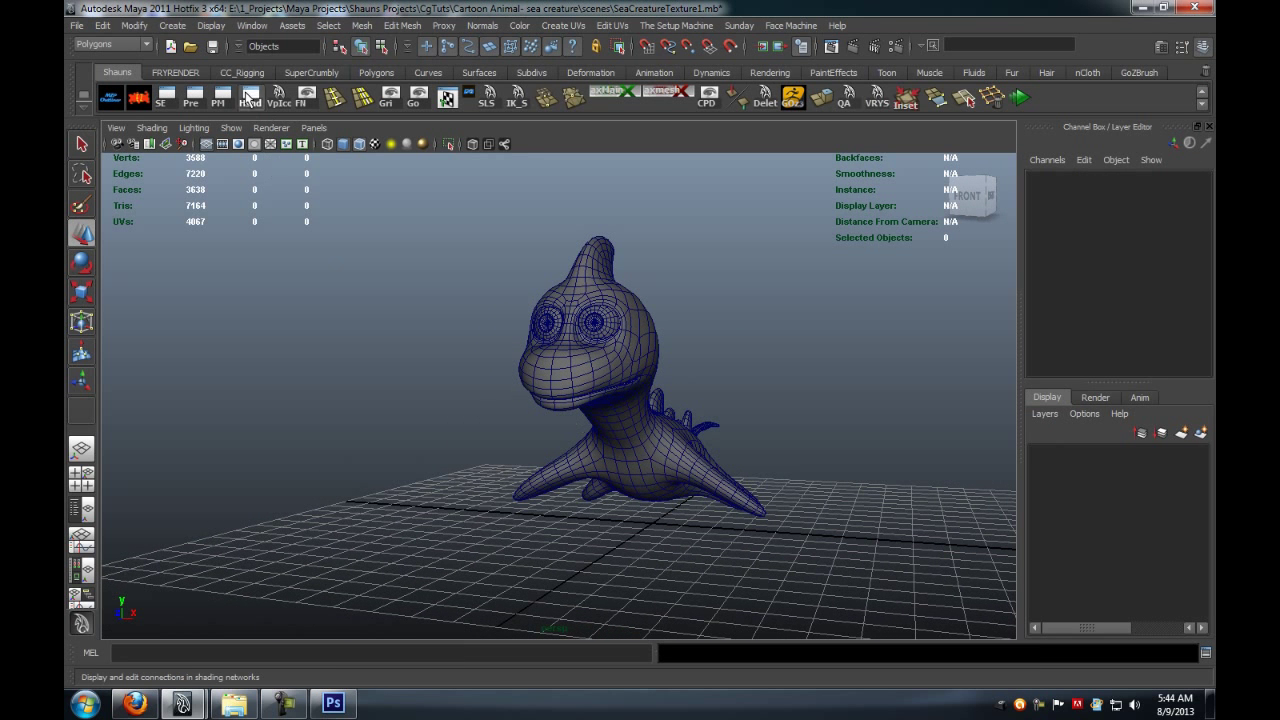
left_click(247, 97)
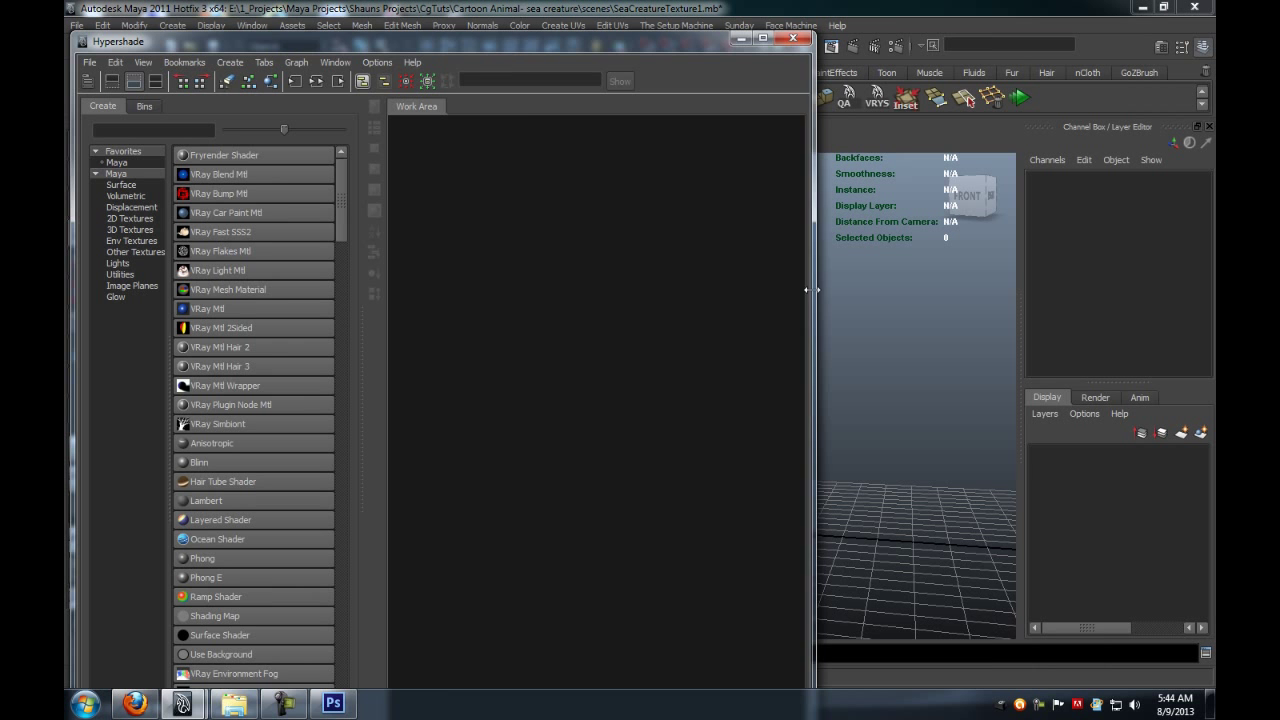
left_click_drag(471, 38, 470, 65)
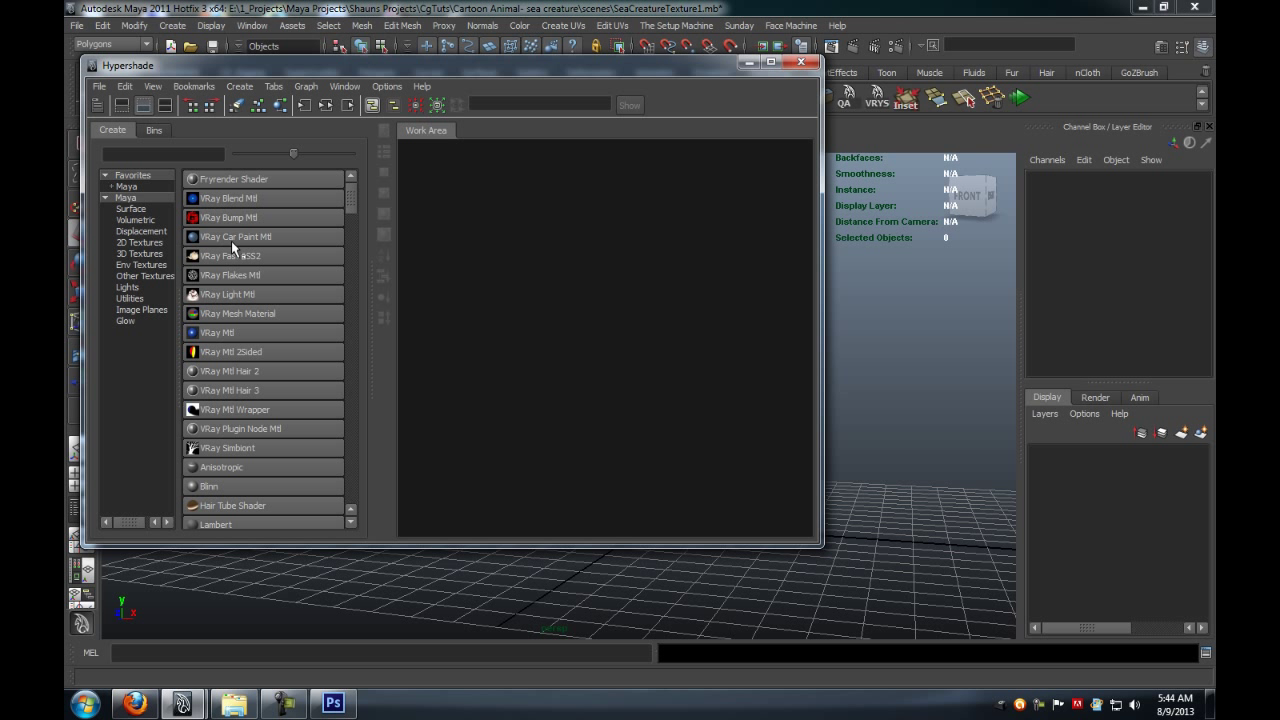
left_click(224, 336)
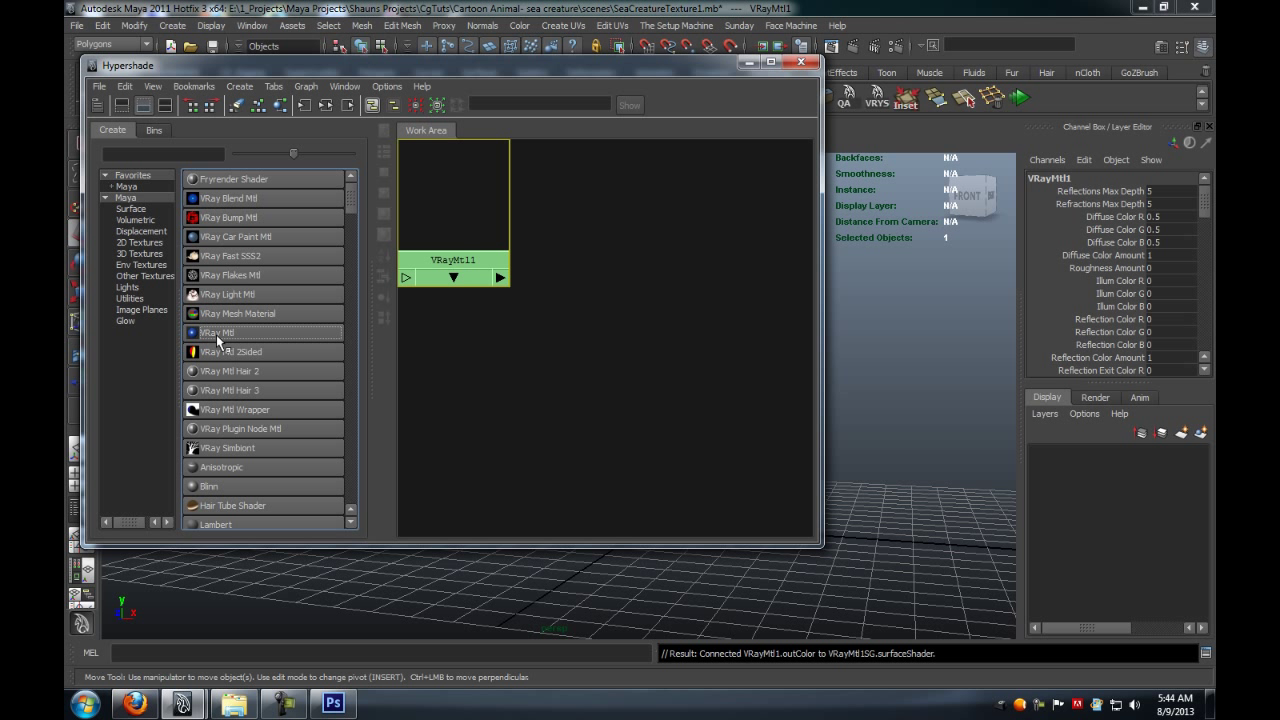
left_click(297, 340)
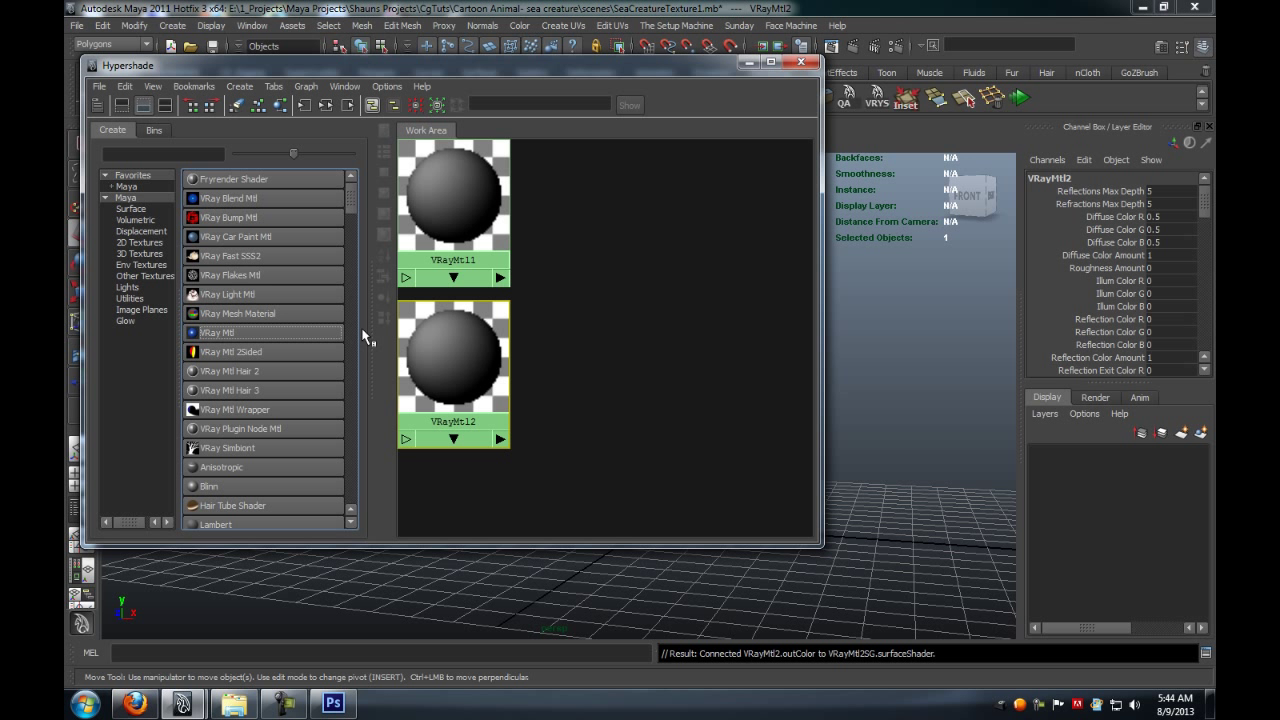
Step: Spread out the two materials in the Hypershade work area and import the CreatureEyeTexture and CreatureBodyTexture images beside them
left_click_drag(455, 231, 583, 236)
left_click_drag(478, 357, 625, 406)
left_click_drag(596, 250, 615, 256)
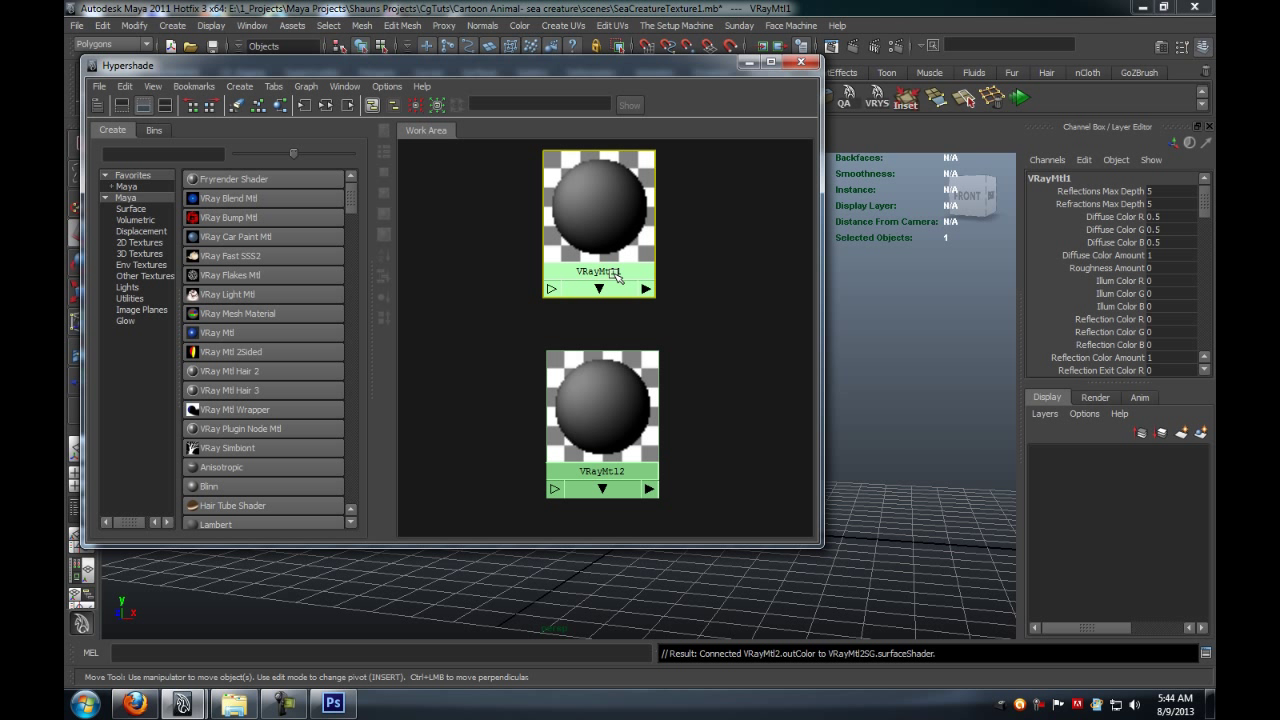
left_click_drag(370, 314, 311, 314)
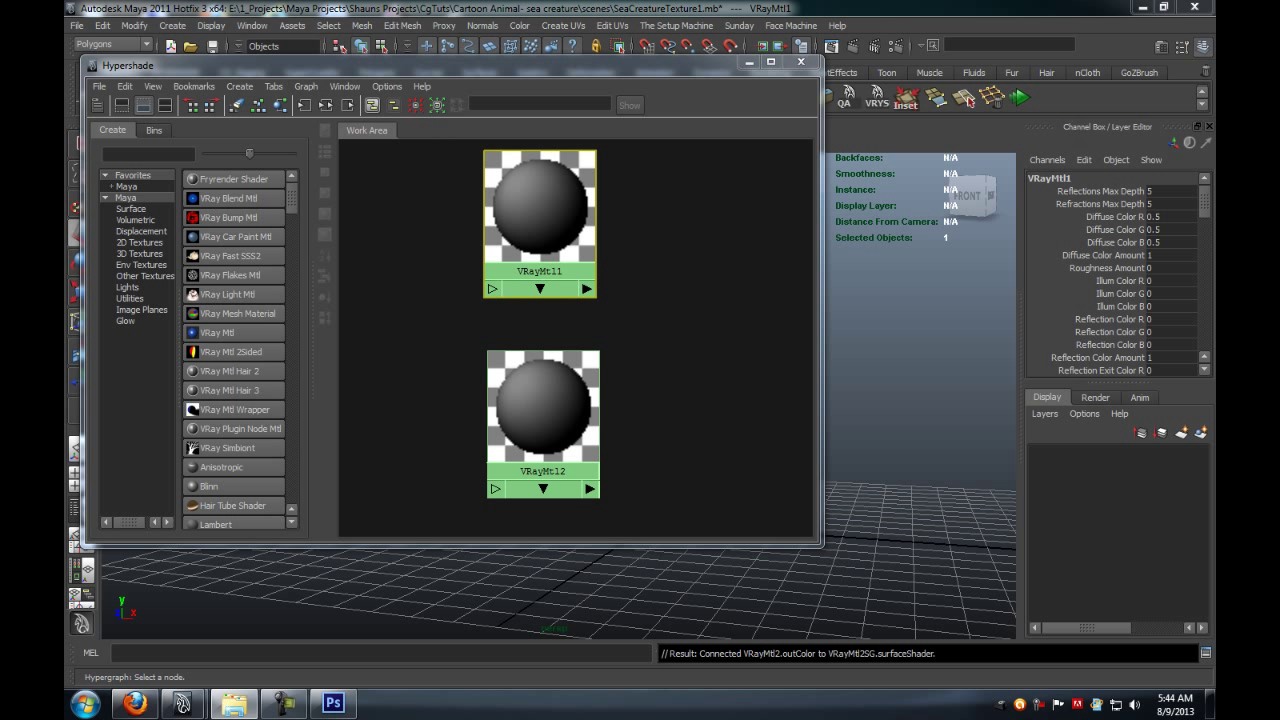
left_click_drag(1214, 449, 716, 438)
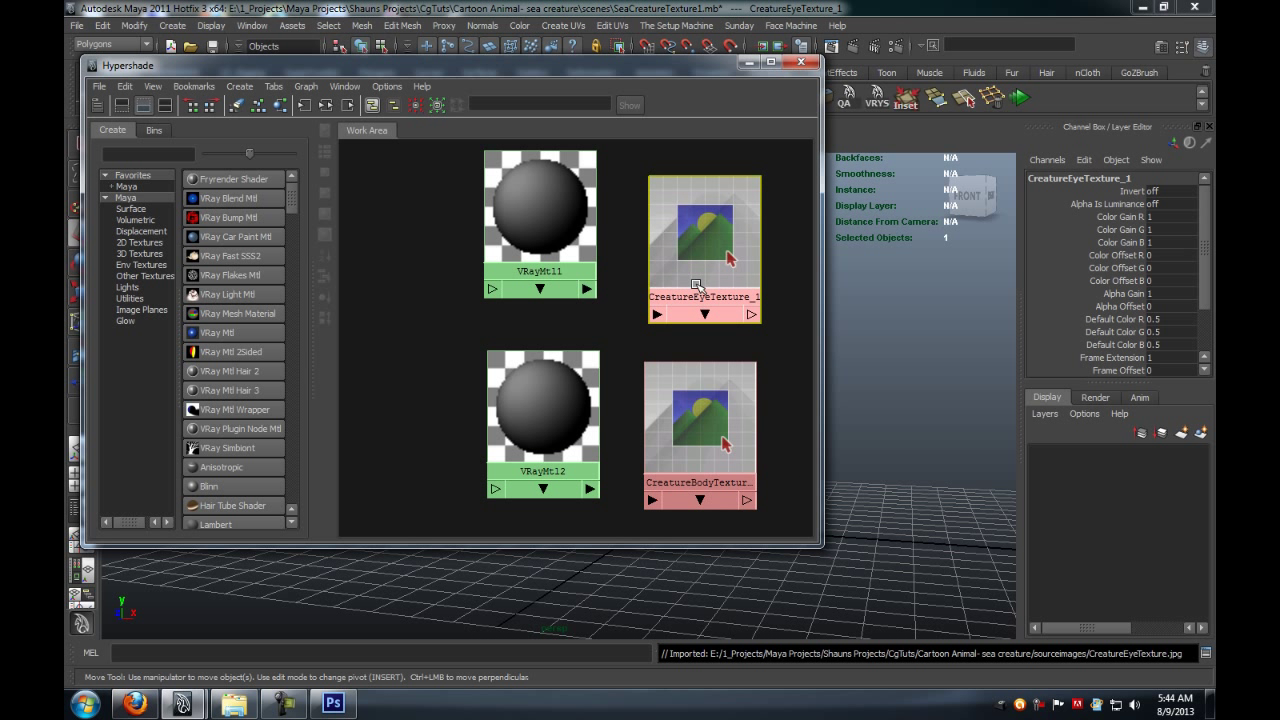
Step: Connect the eye texture to VRayMtl1's diffuseColor and the body texture to VRayMtl2's diffuseColor
middle_click_drag(700, 250, 566, 211)
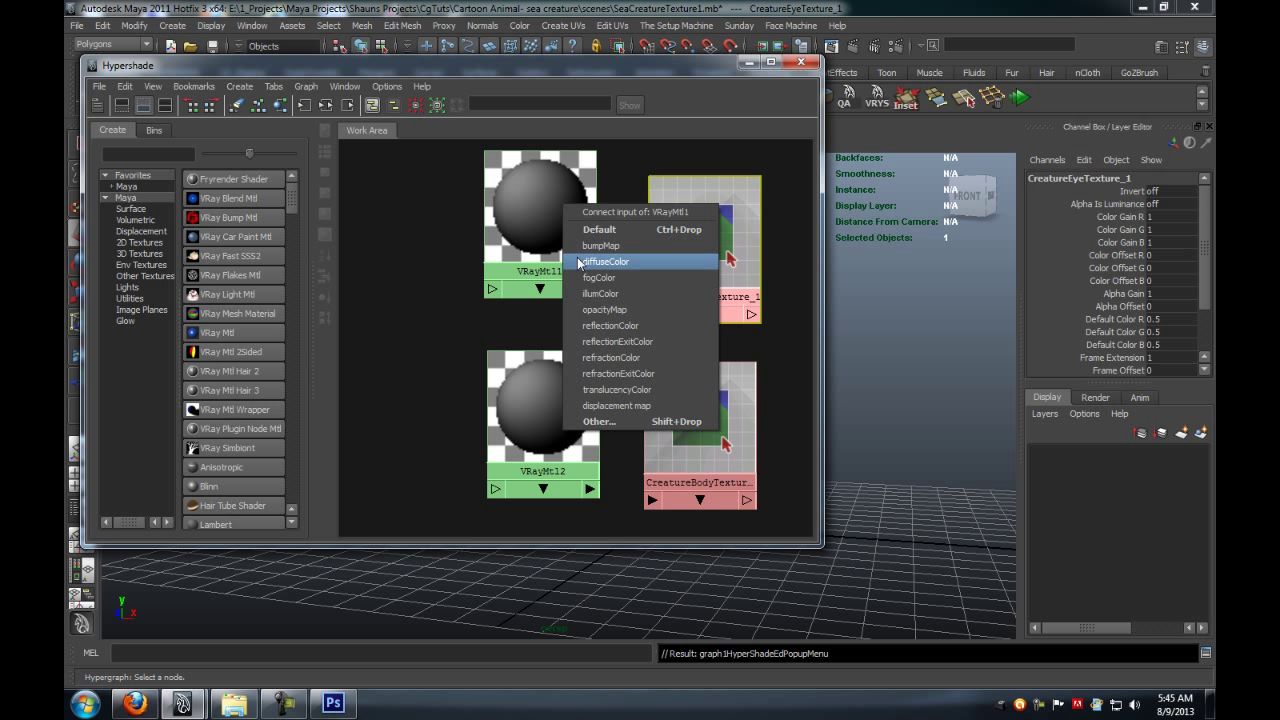
left_click(605, 261)
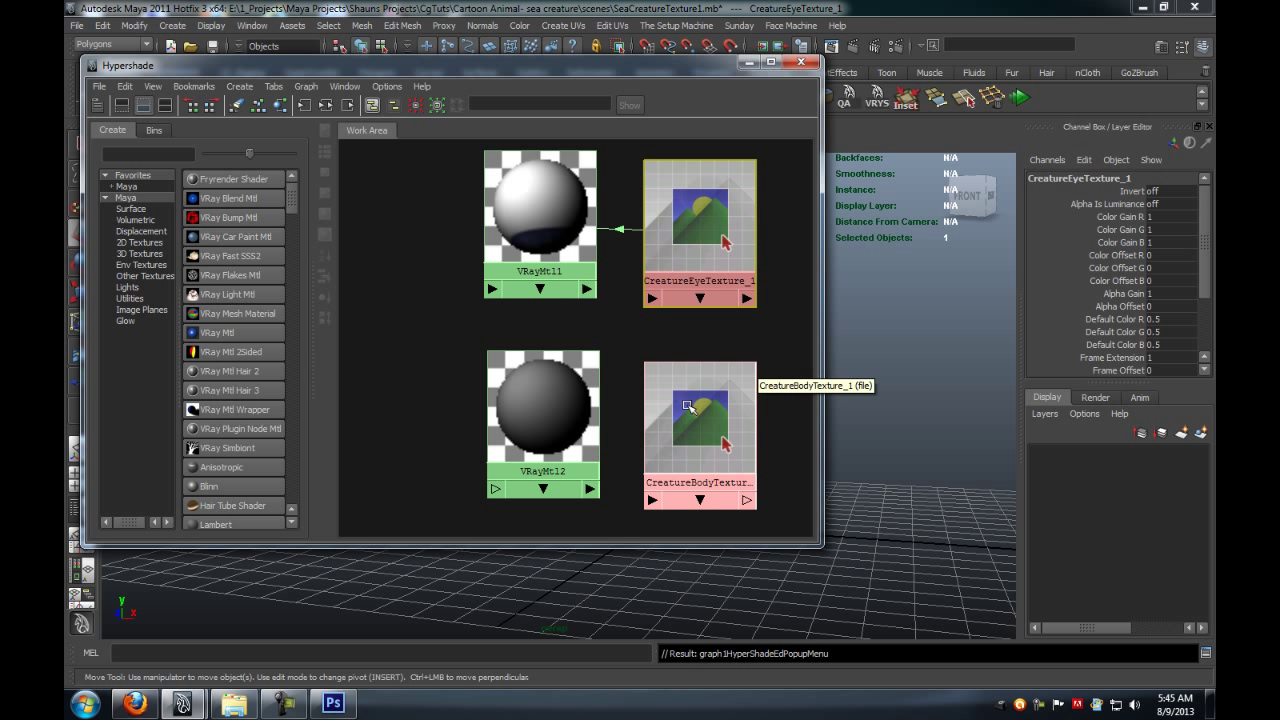
middle_click_drag(690, 420, 566, 415)
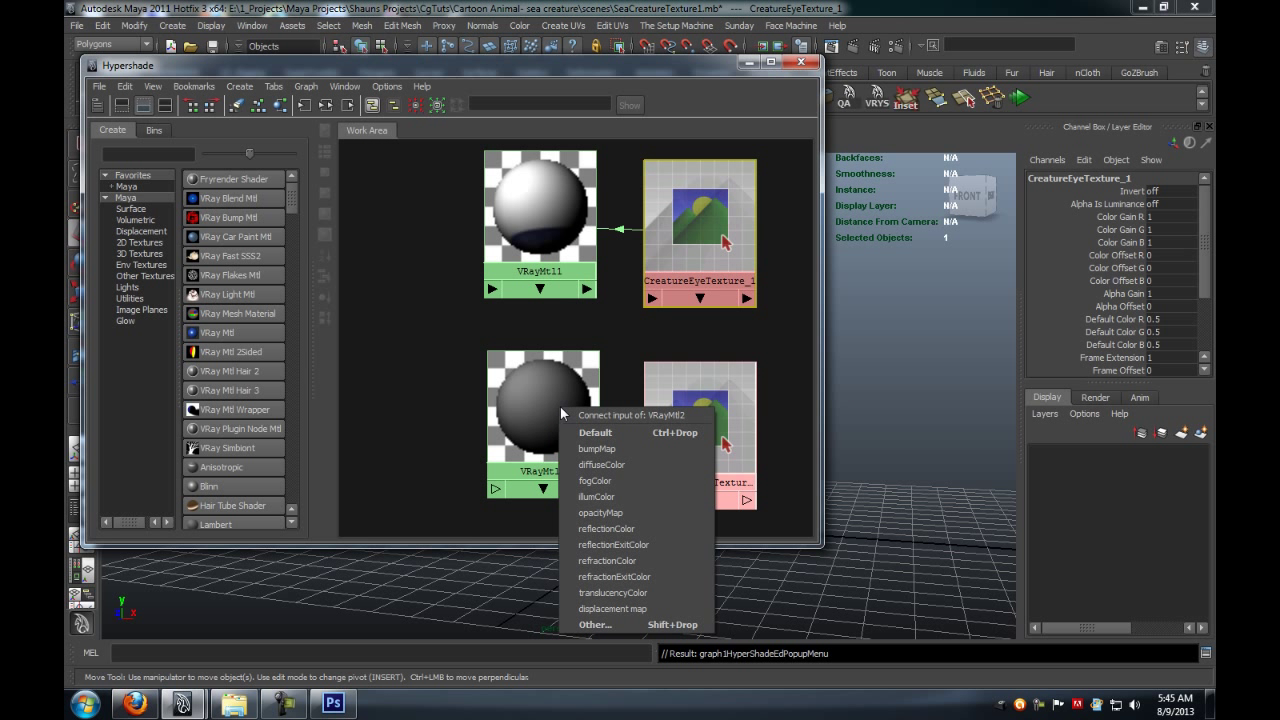
left_click(600, 465)
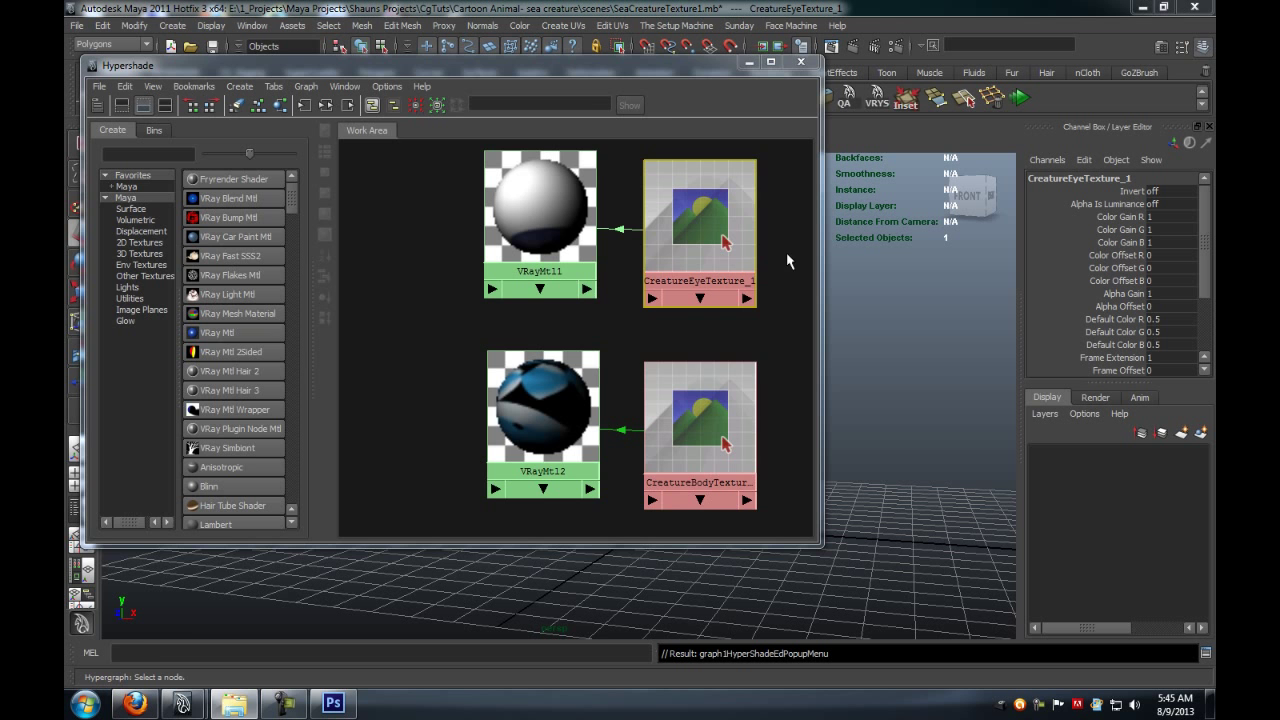
Step: Assign VRayMtl2 to the creature's body and turn on textured display in the viewport
left_click_drag(670, 66, 277, 81)
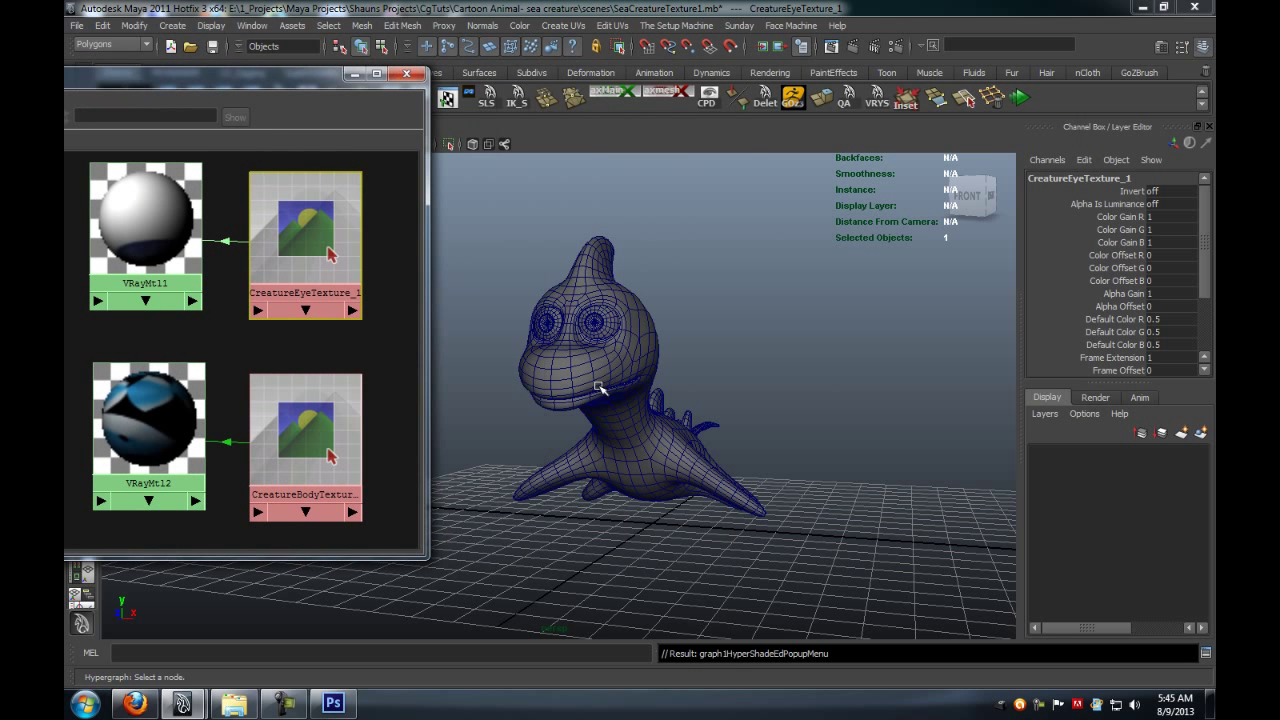
left_click(605, 350)
right_click_drag(146, 410, 194, 371)
left_click(771, 306)
left_click_drag(771, 306, 714, 344, "alt")
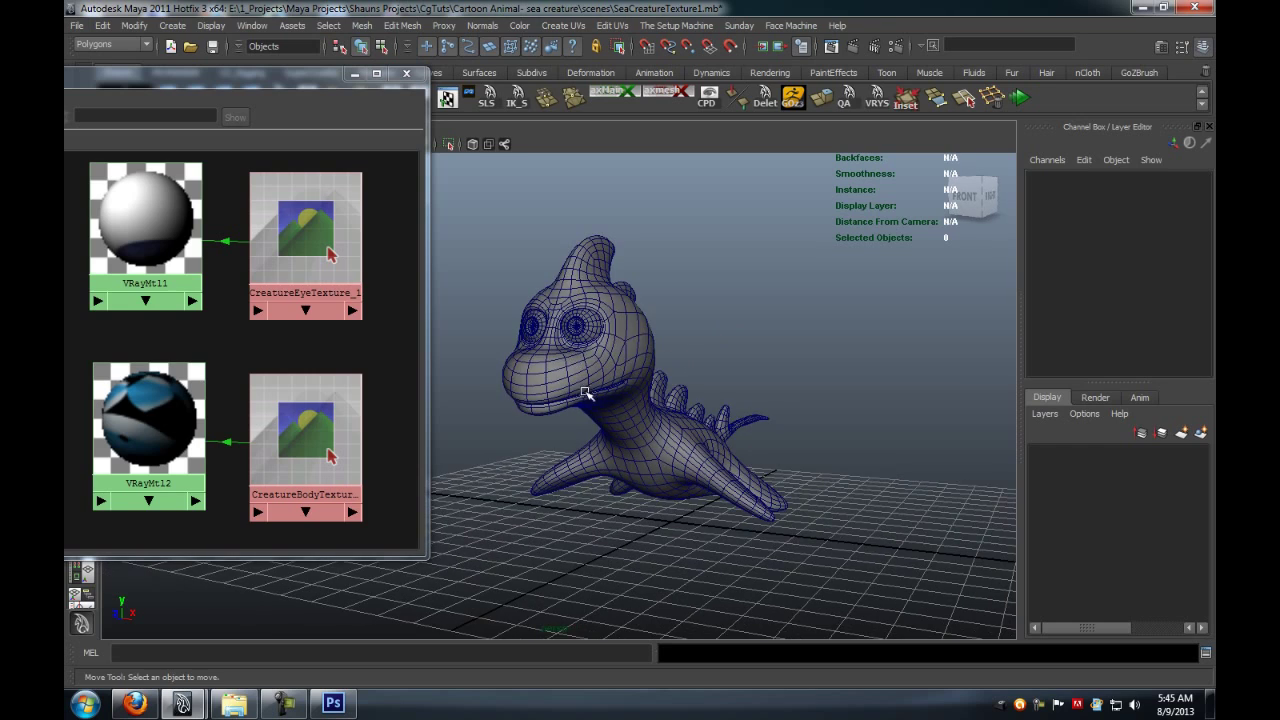
key("6")
Step: Select both of the creature's eyes and assign VRayMtl1 to them
left_click_drag(634, 437, 514, 449, "alt")
middle_click_drag(514, 449, 568, 389, "alt")
left_click_drag(567, 390, 650, 382, "alt")
left_click(538, 338)
left_click(583, 336, "shift")
right_click(156, 210)
right_click_drag(156, 210, 165, 175)
left_click(781, 315)
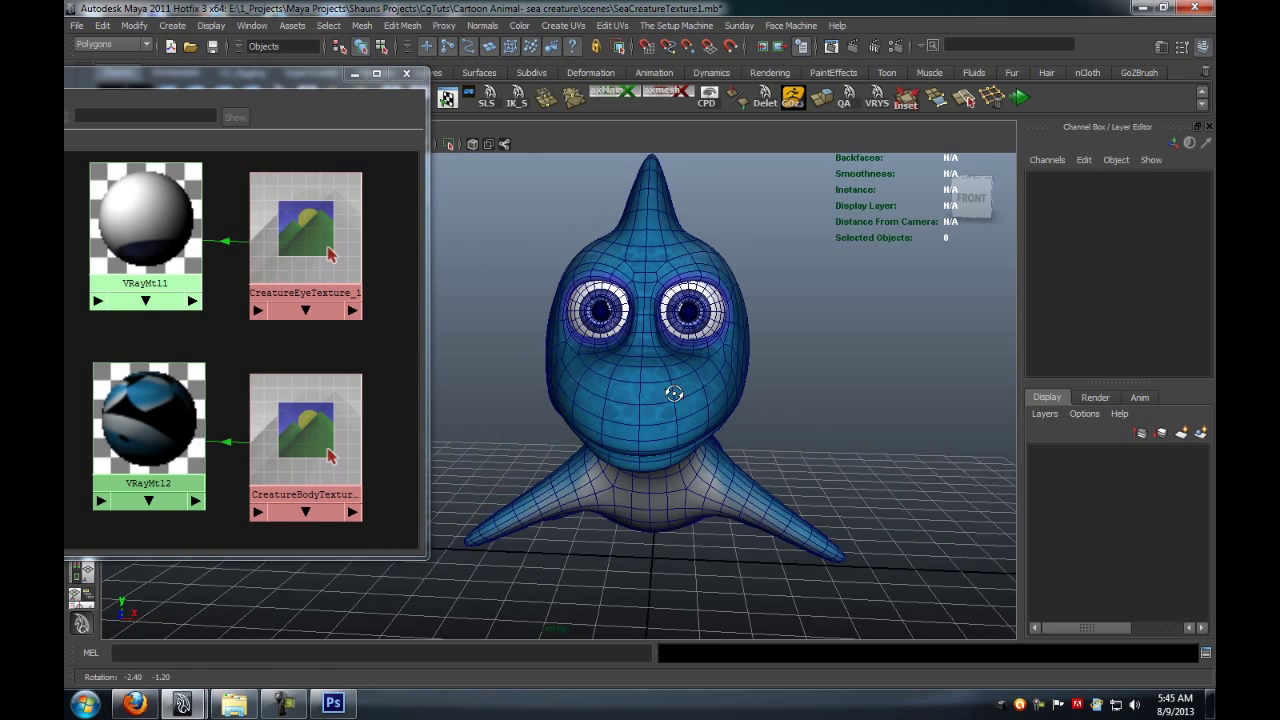
Step: Examine the textured head from several angles and check up close how the iris texture sits on the eyeballs
left_click_drag(684, 392, 554, 403, "alt")
right_click_drag(554, 403, 628, 423, "alt")
left_click_drag(628, 423, 680, 423, "alt")
right_click_drag(680, 423, 606, 456, "alt")
scroll(608, 457, "up", 3)
left_click_drag(609, 457, 611, 454, "alt")
middle_click_drag(648, 444, 625, 456, "alt")
right_click_drag(624, 457, 666, 434, "alt")
left_click(755, 420)
key("1")
mouse_move(666, 434)
left_mouse_down("alt")
mouse_move(703, 432)
mouse_move(651, 443)
left_mouse_up("alt")
left_click(700, 432)
scroll(651, 443, "down", 5)
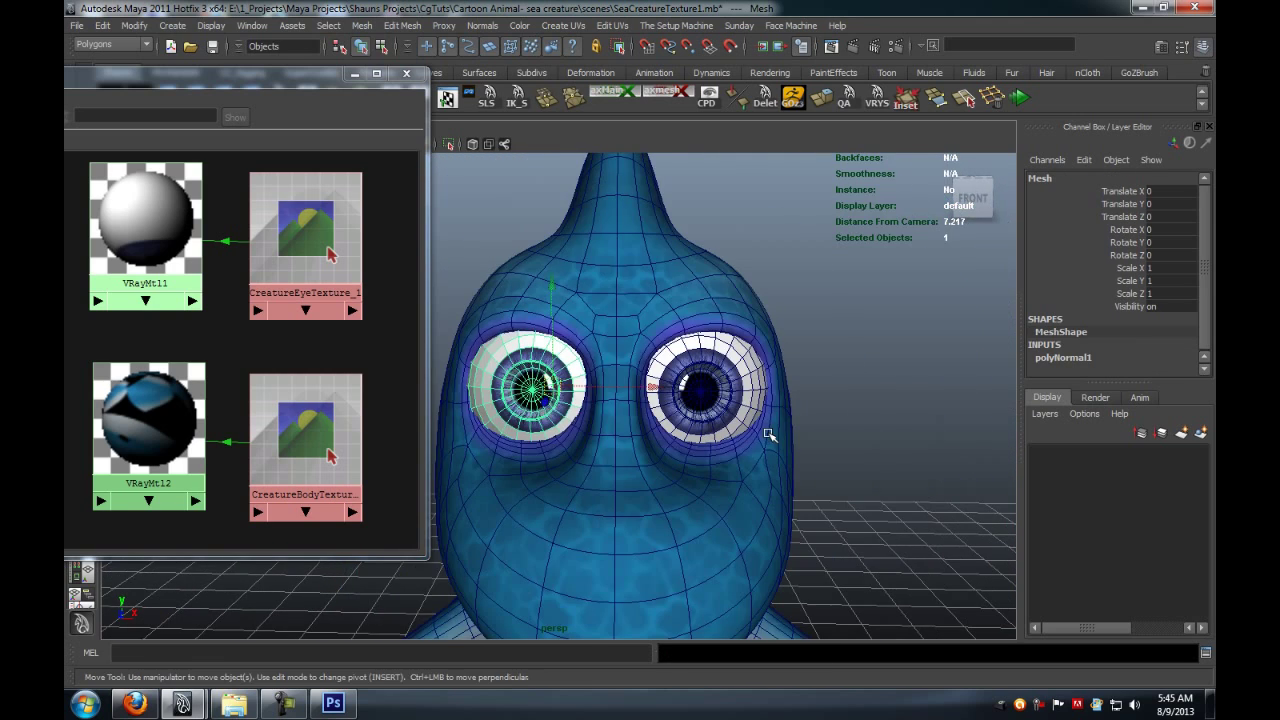
left_click(798, 411)
left_click(834, 449)
left_click_drag(834, 449, 753, 467, "alt")
middle_click_drag(753, 467, 700, 471, "alt")
right_click_drag(700, 471, 732, 471, "alt")
middle_click_drag(732, 471, 630, 480, "alt")
right_click_drag(630, 480, 666, 470, "alt")
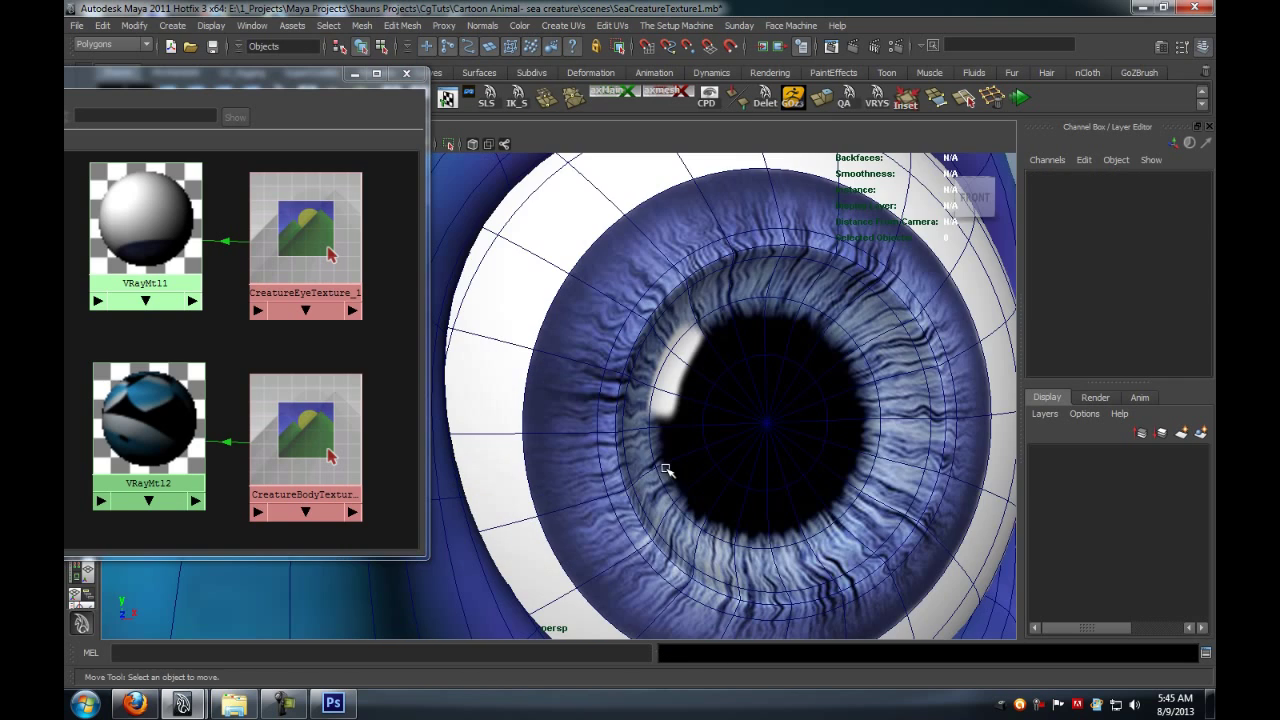
Step: Turn off smooth preview on the left eye, select the iris edge loop, and compare the eye's UVs with the iris texture
left_click(617, 465)
key("1")
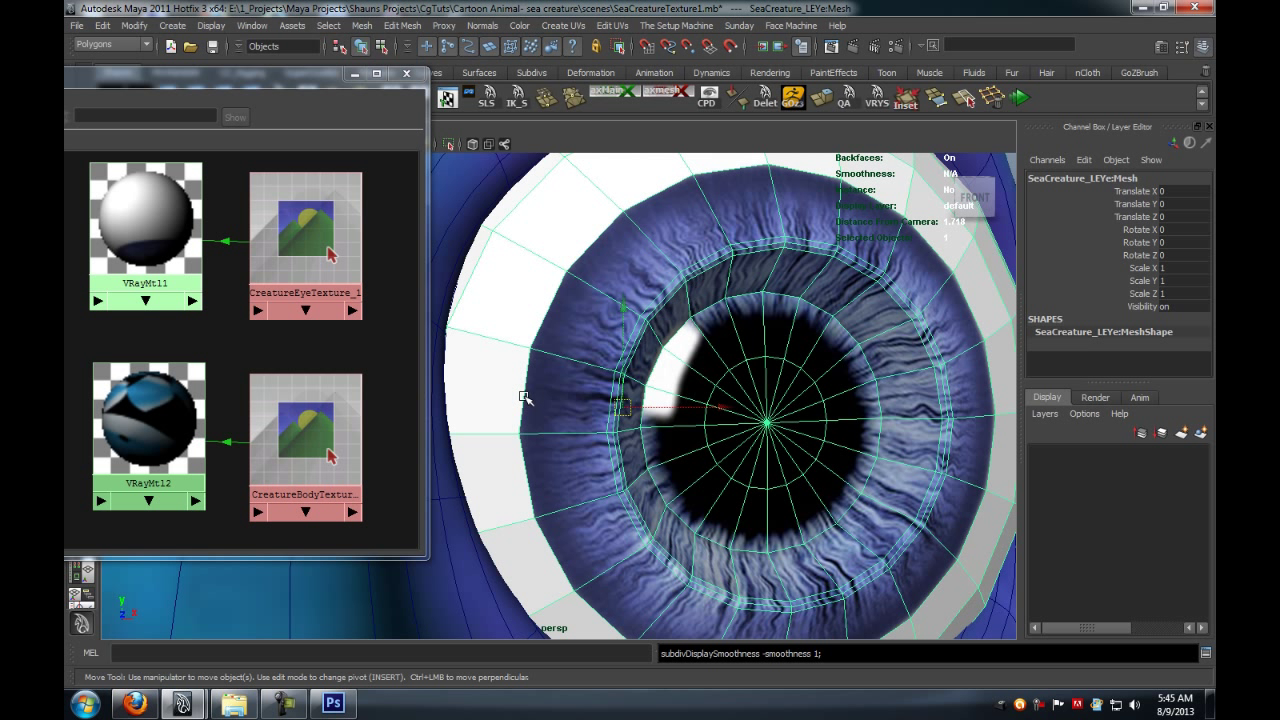
right_click_drag(628, 456, 620, 394)
double_click(615, 458)
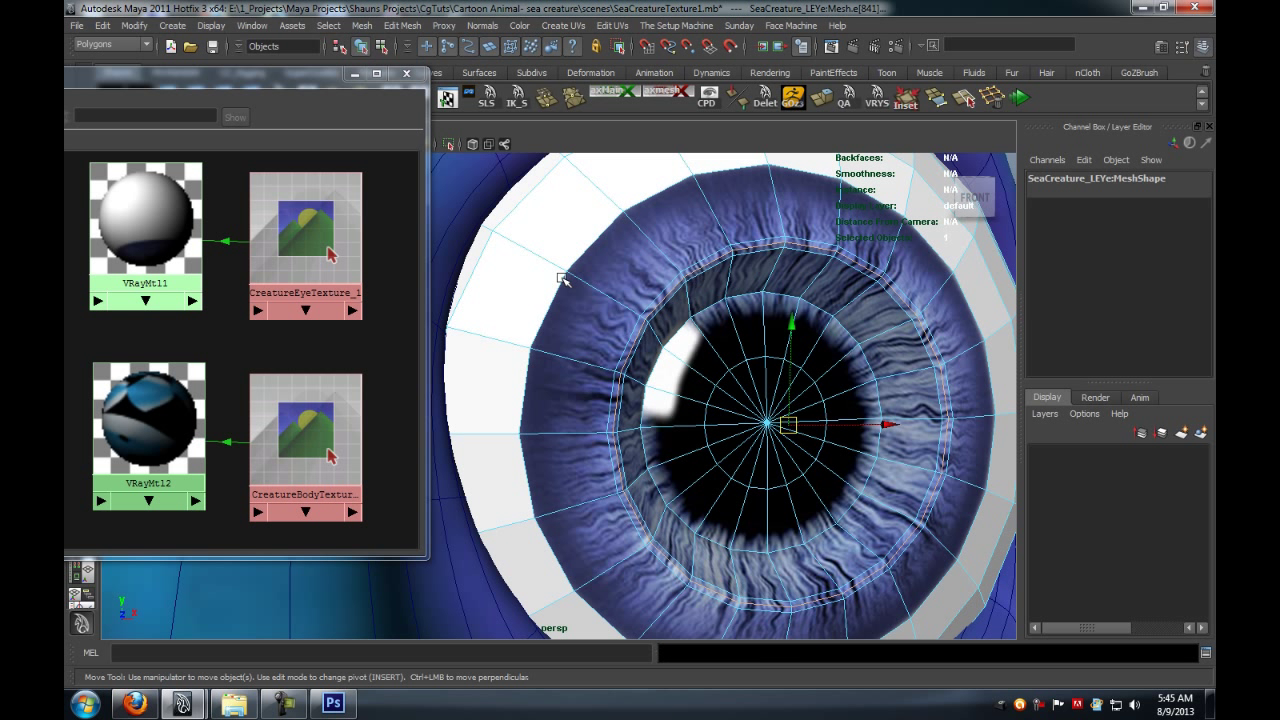
left_click(447, 98)
scroll(650, 340, "up", 5)
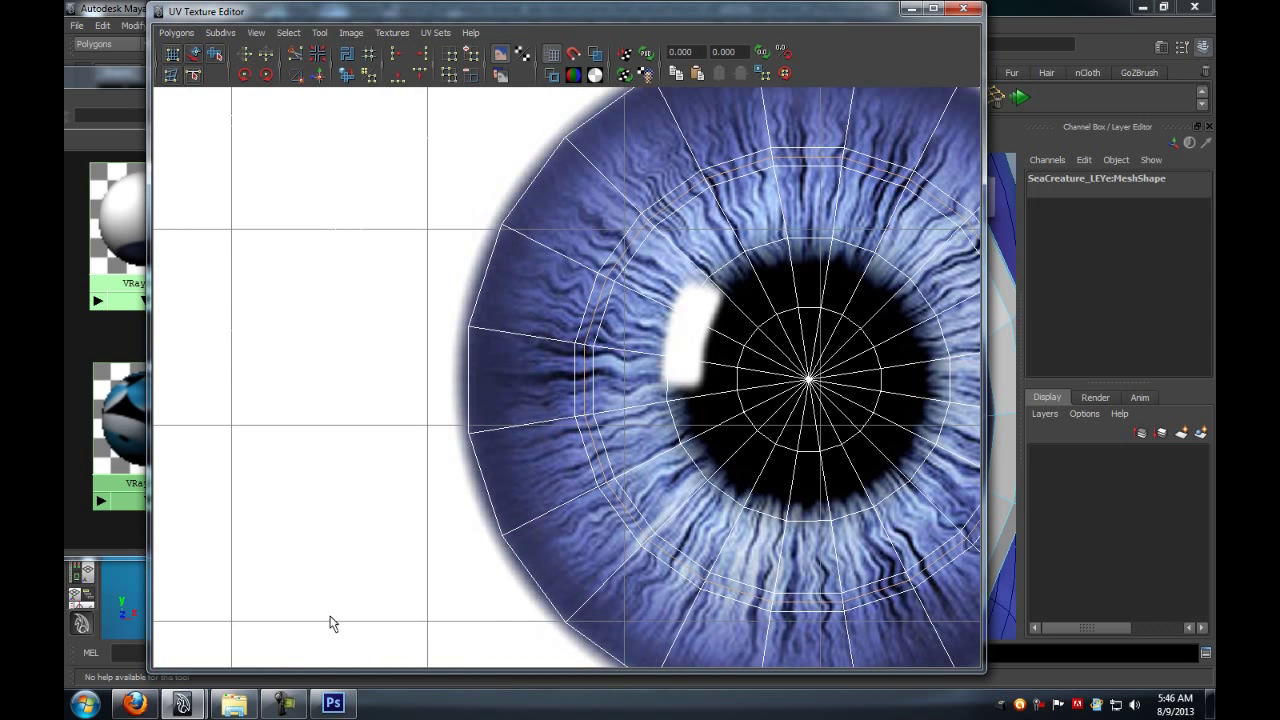
Step: Switch to Photoshop and reveal the UV wireframe beneath the iris by setting Layer 1's fill to 60% and hiding Layer 2
left_click(333, 703)
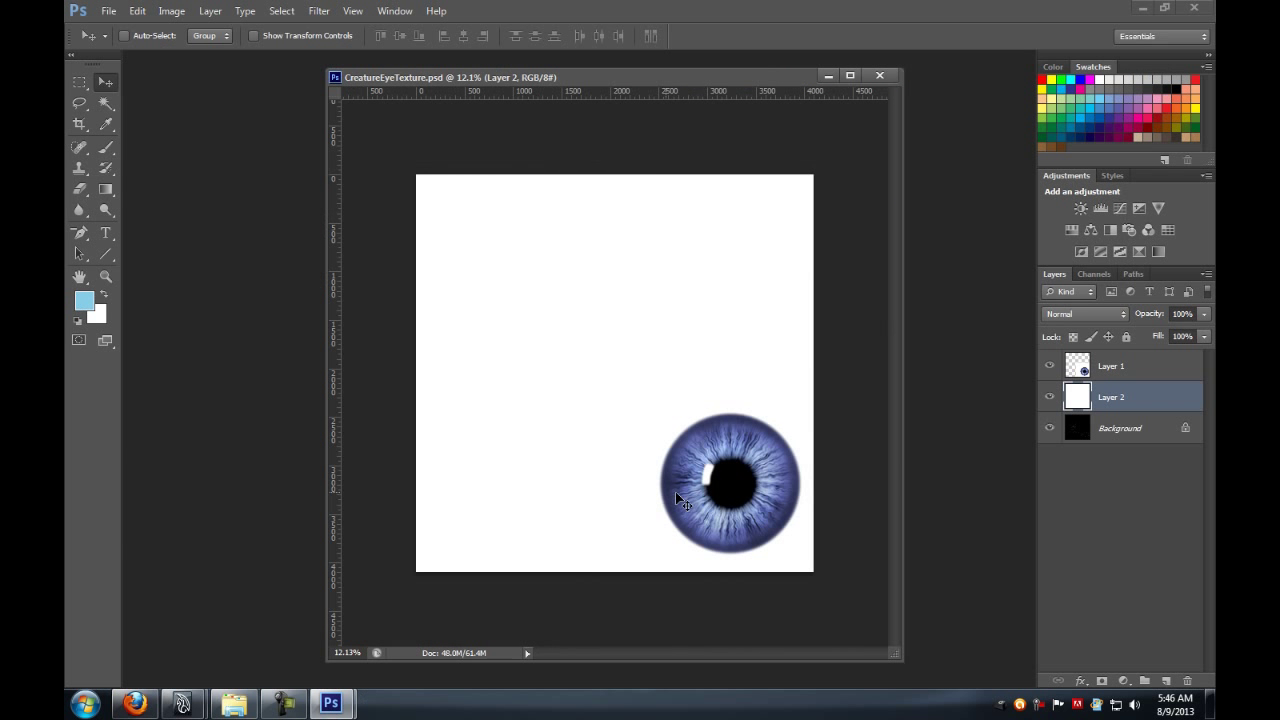
left_click(1050, 430)
key("alt")
left_click(1050, 430)
scroll(759, 509, "up", 10, "alt")
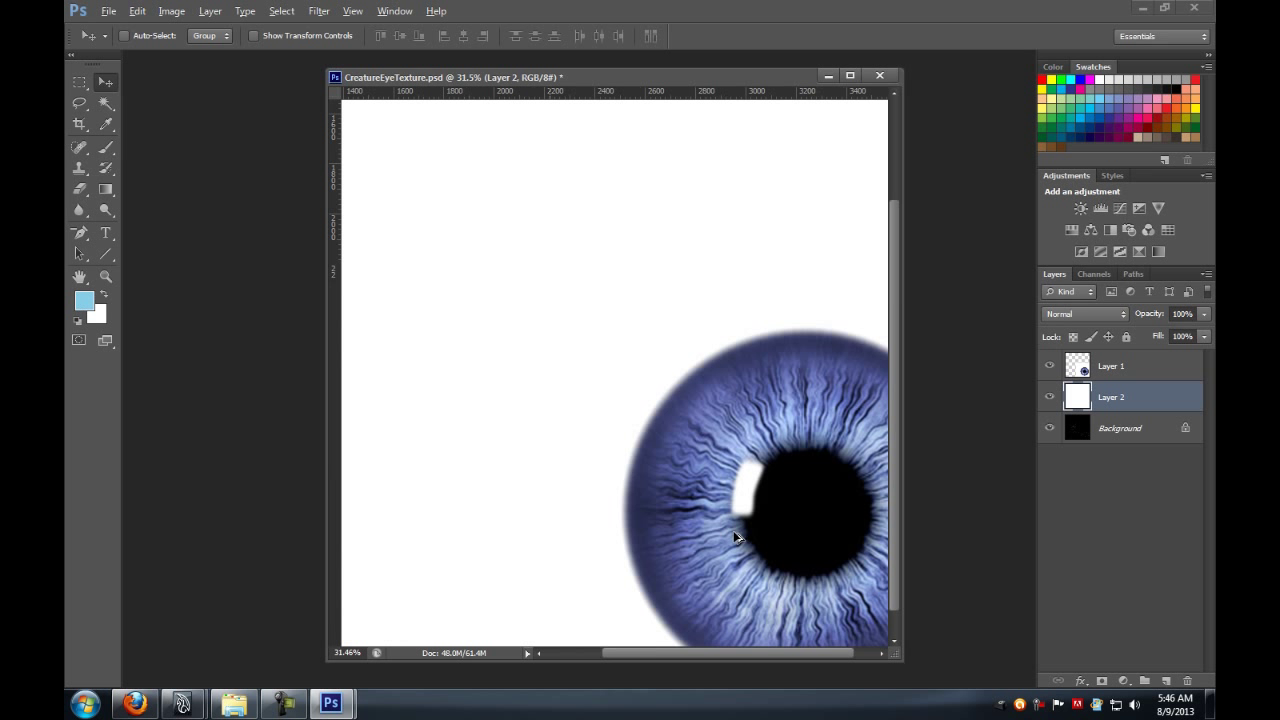
left_click_drag(759, 507, 624, 411)
left_click(1107, 366)
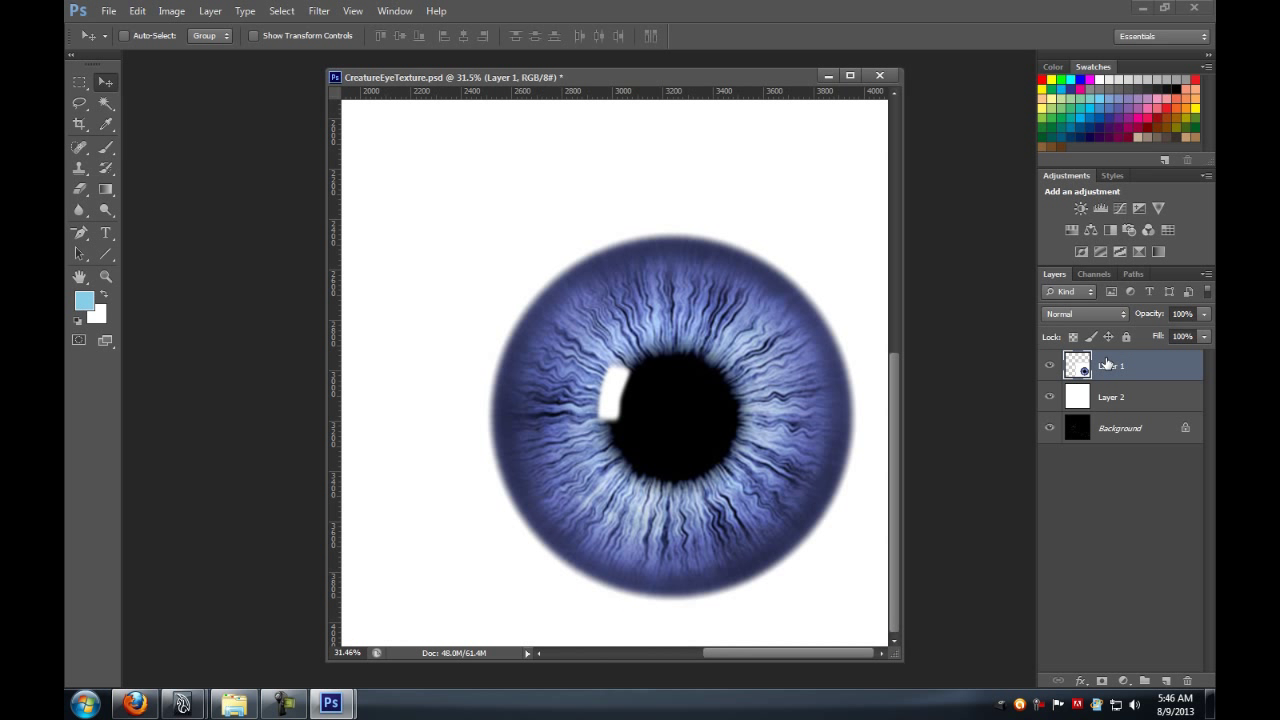
left_click(1204, 338)
left_click_drag(1206, 350, 1170, 351)
left_click(1051, 399)
left_click(1049, 397)
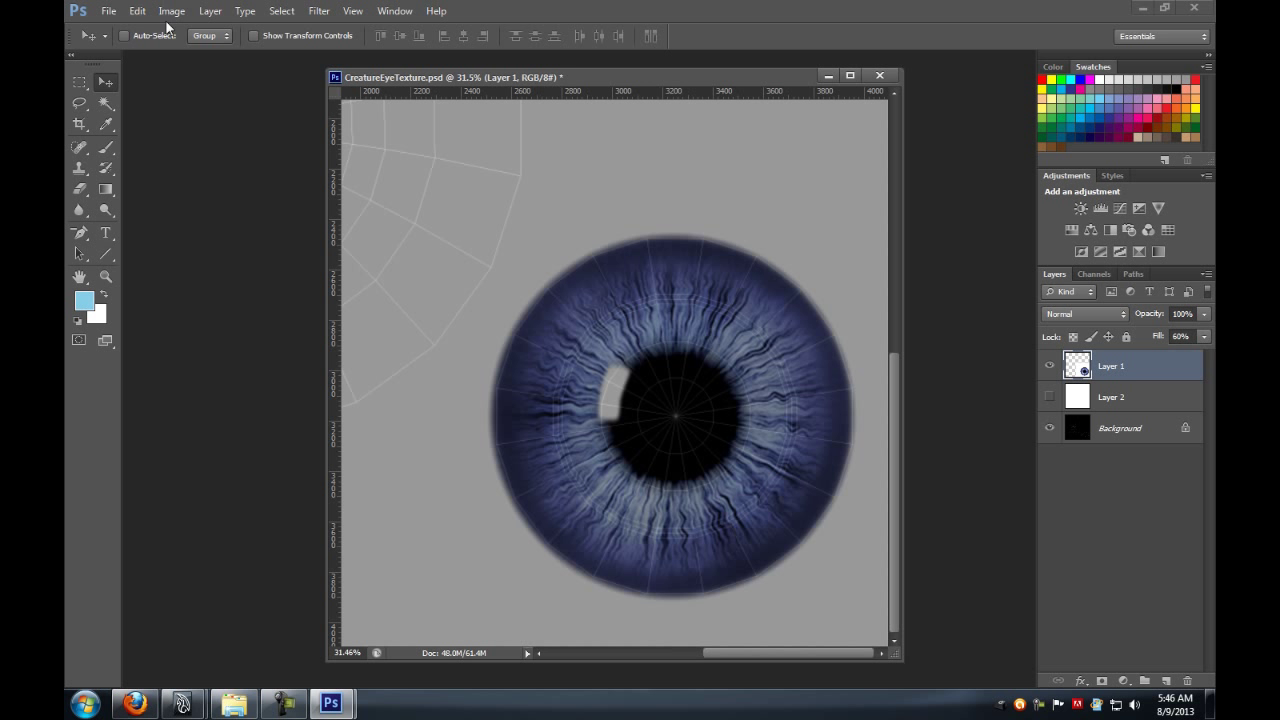
Step: Scale the iris on Layer 1 down to 66% around its centre so it fits within the UV wireframe
left_click(137, 11)
mouse_move(183, 323)
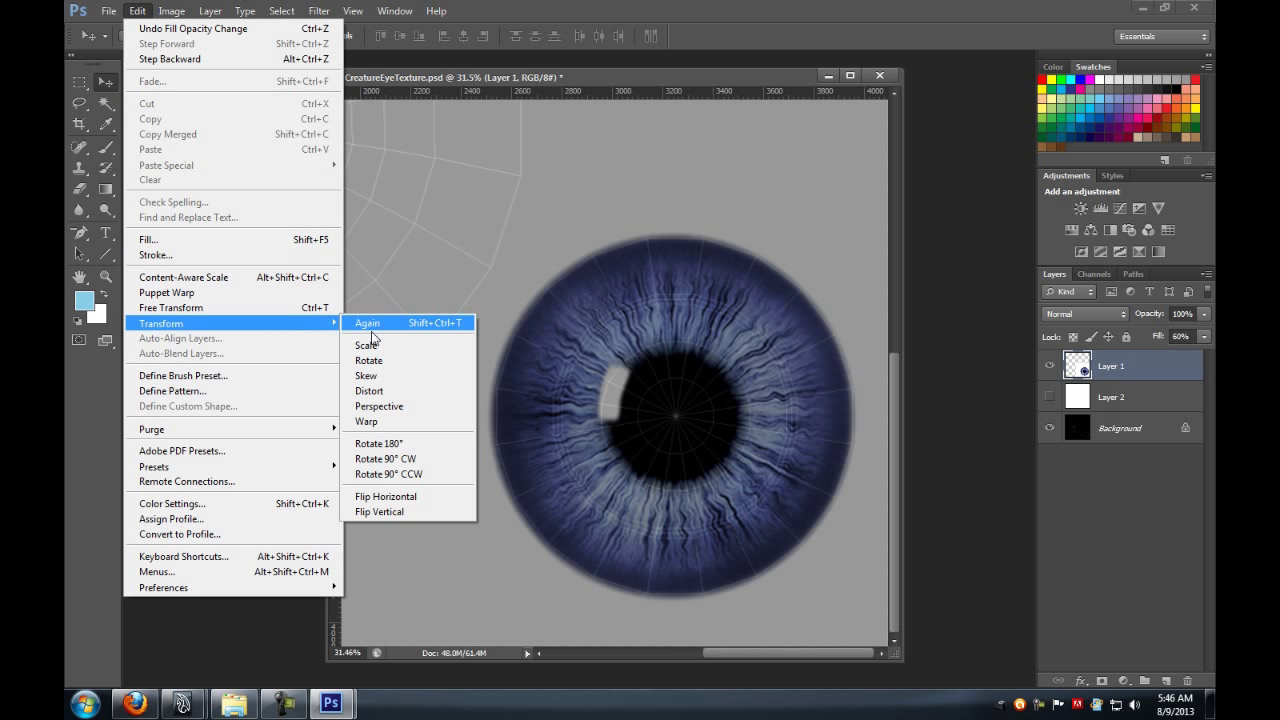
left_click(368, 345)
scroll(660, 460, "down", 2, "alt")
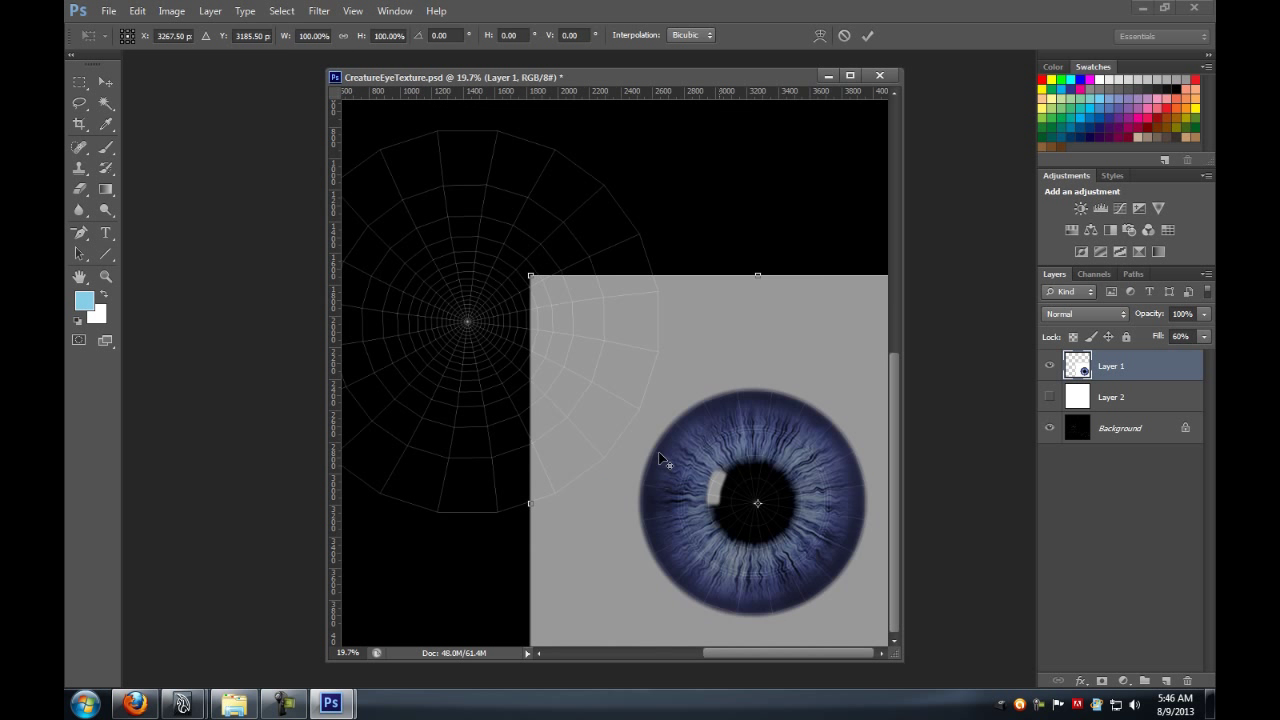
scroll(644, 441, "up", 2, "alt")
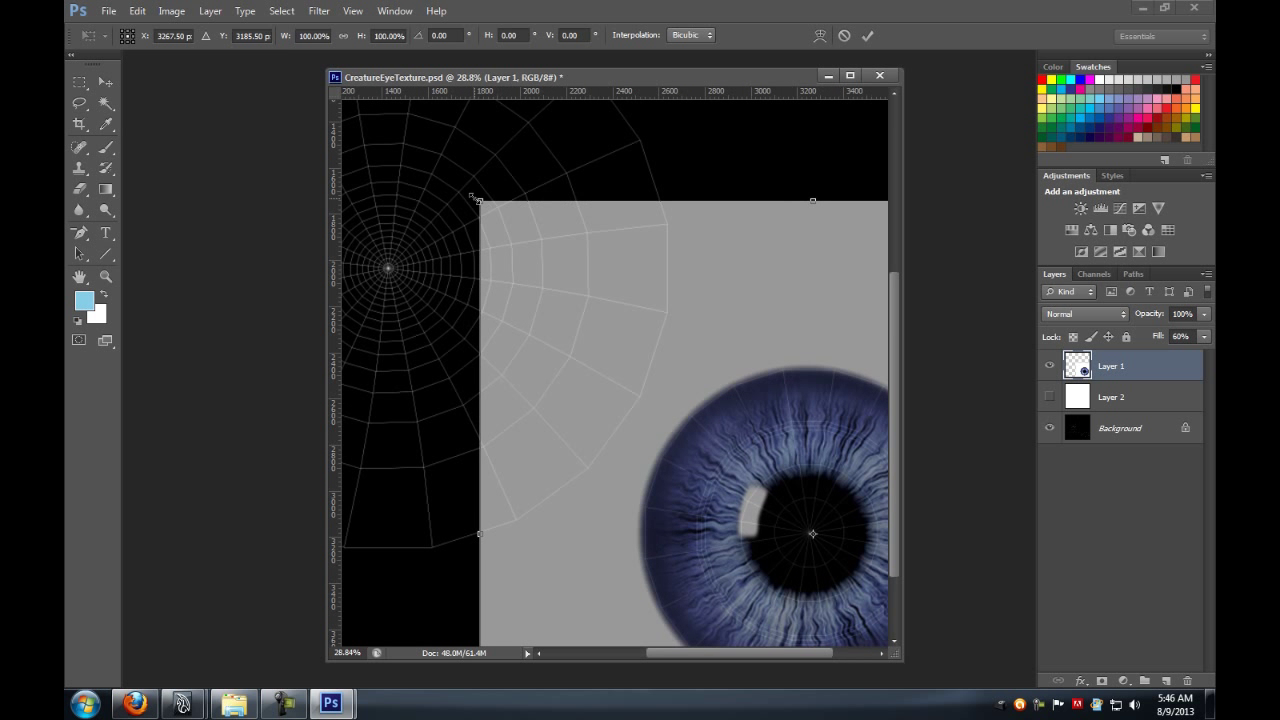
left_click_drag(474, 197, 593, 314)
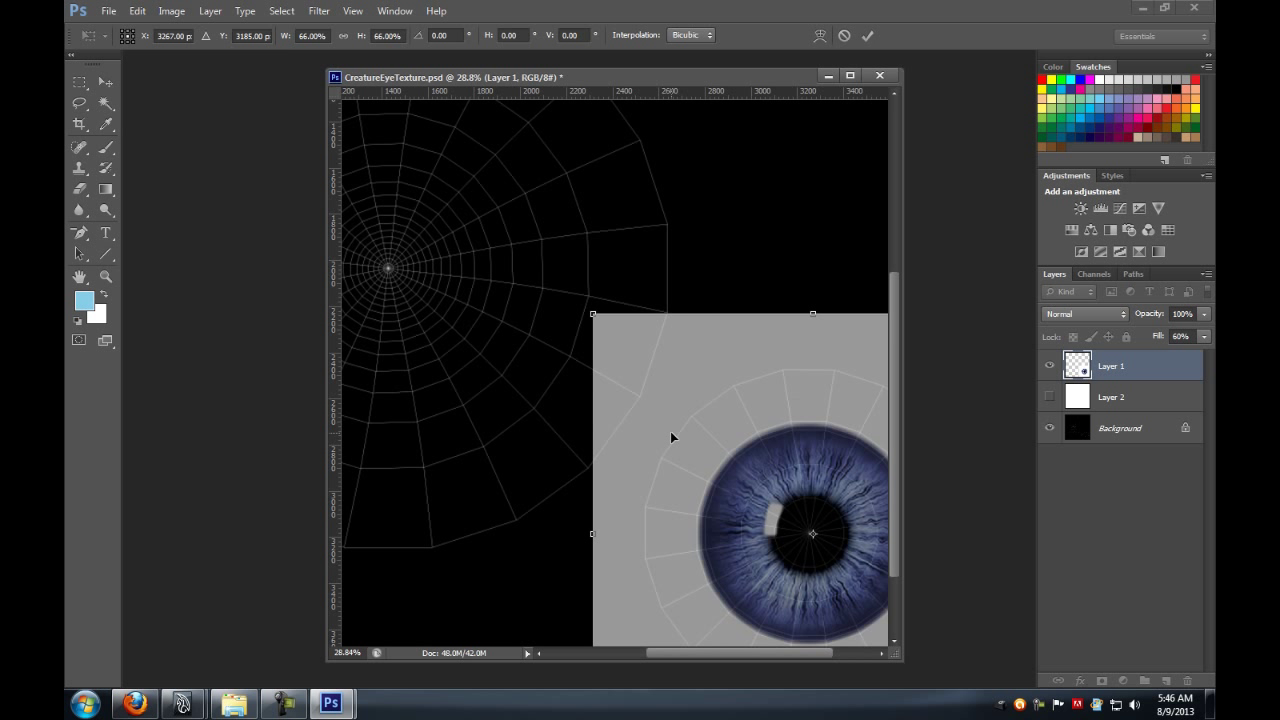
key("Return")
left_click_drag(592, 446, 340, 234)
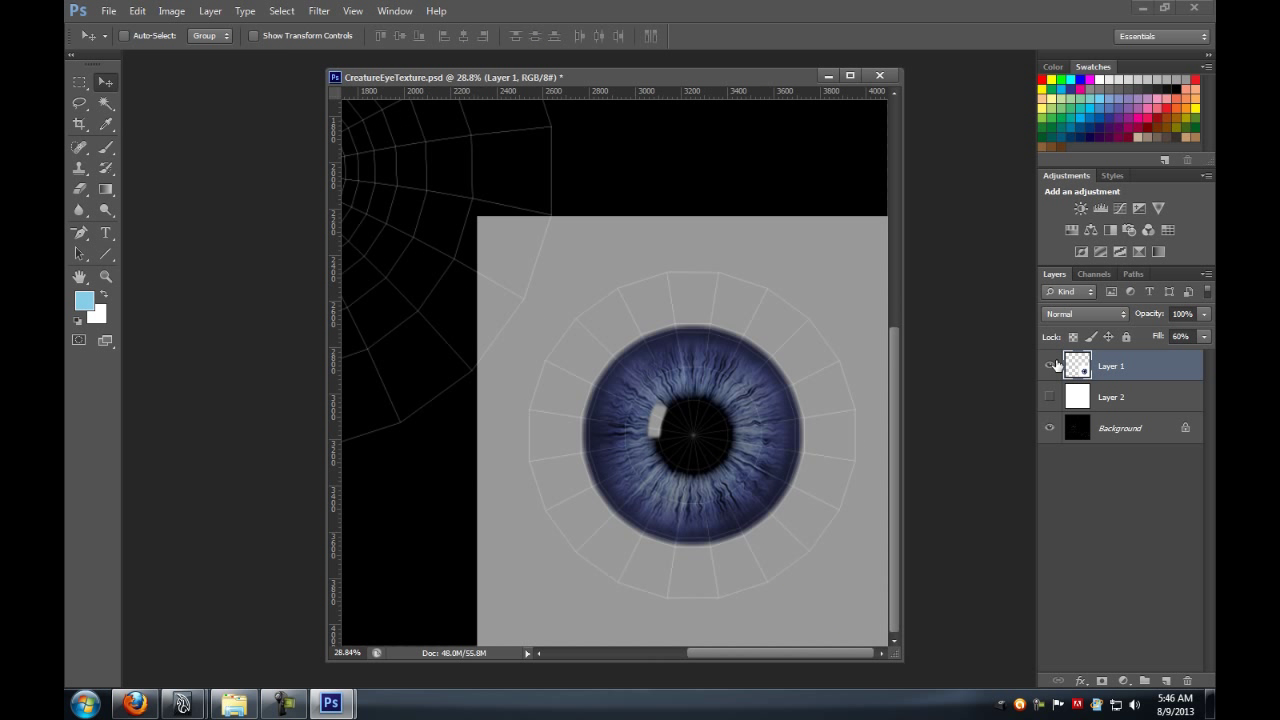
Step: Show the white Layer 2 again and restore Layer 1's fill to 100%
left_click(1050, 398)
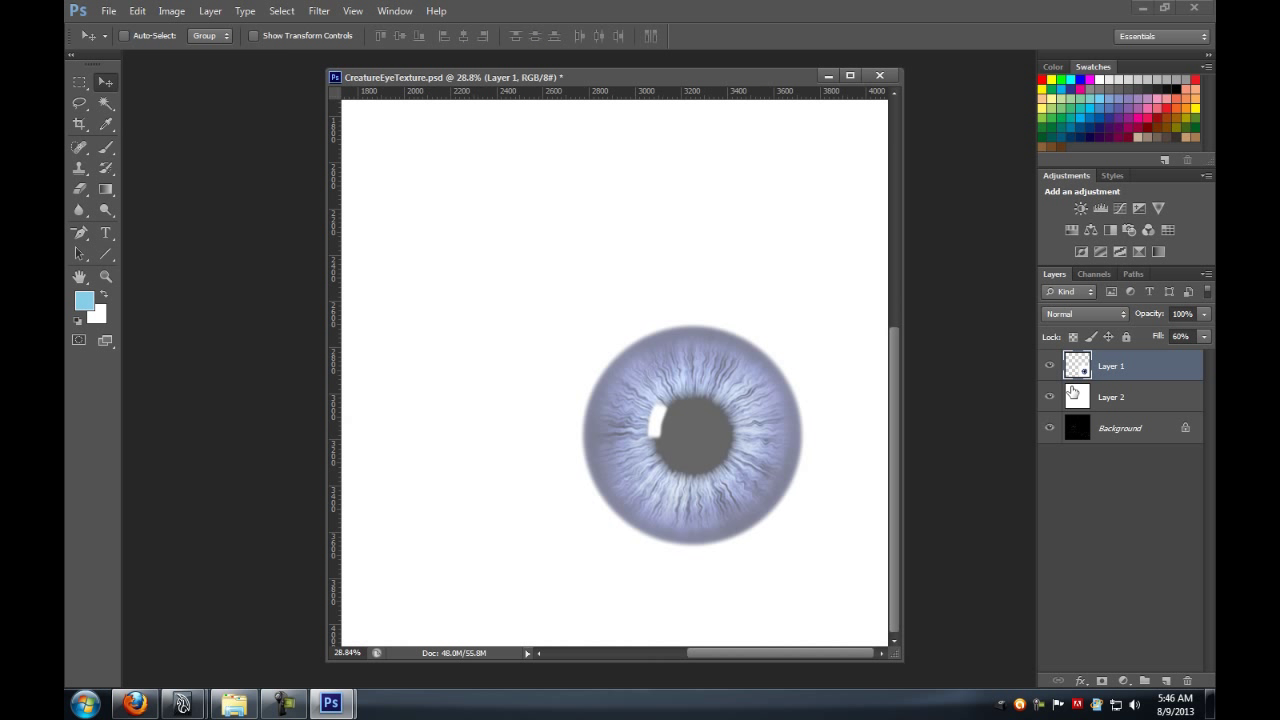
left_click(1203, 337)
scroll(668, 392, "down", 5, "alt")
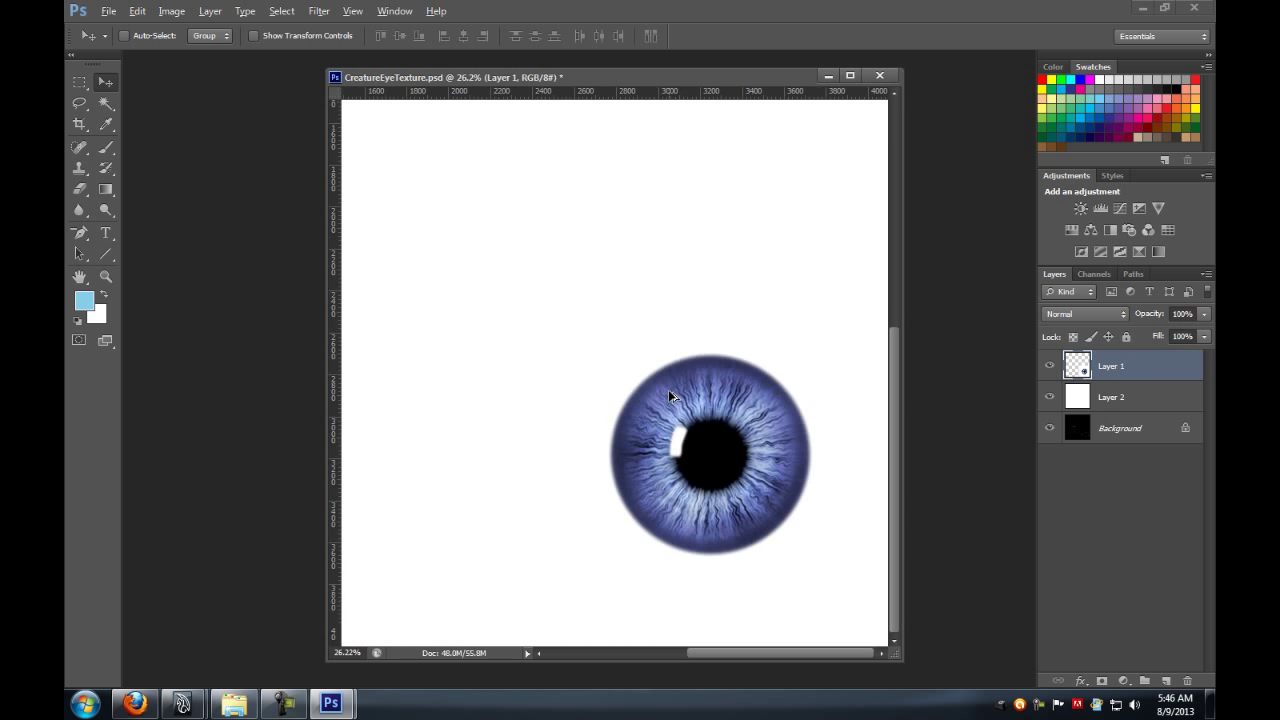
Step: Save the eye texture as CreatureEyeTexture.jpg in the sourceimages folder, replacing the existing file, with JPEG quality 9
left_click(108, 11)
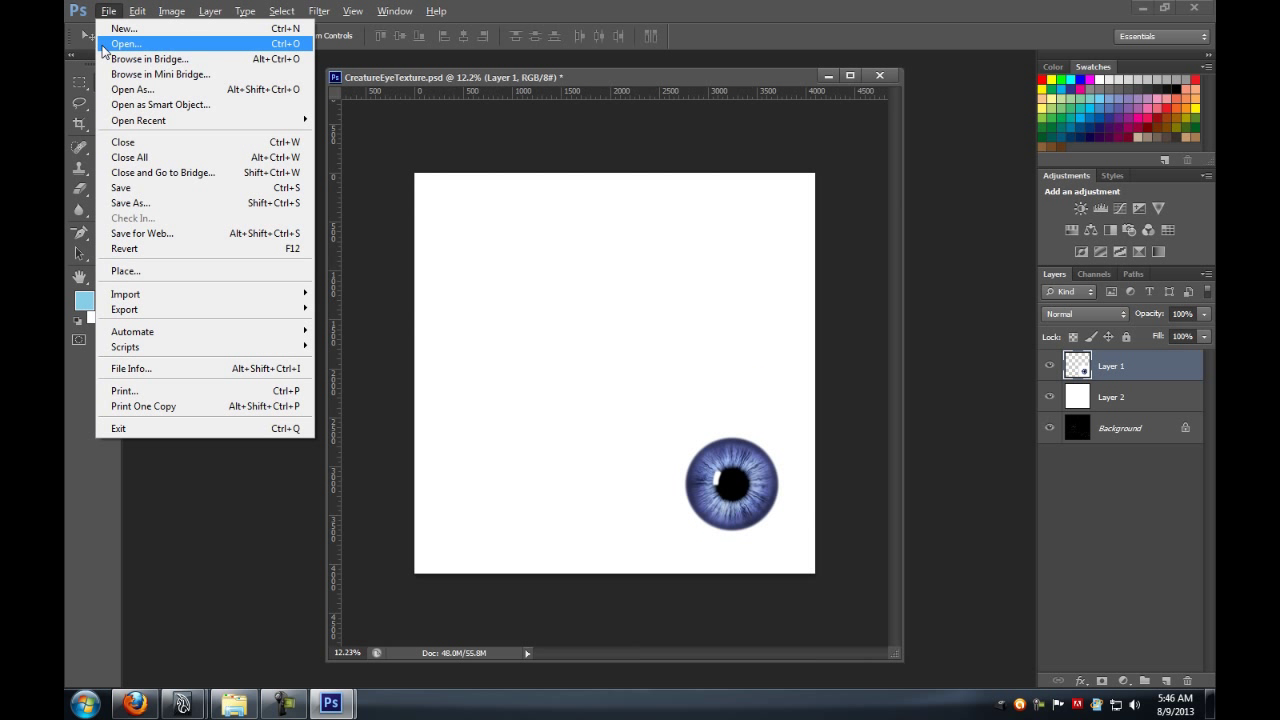
left_click(130, 189)
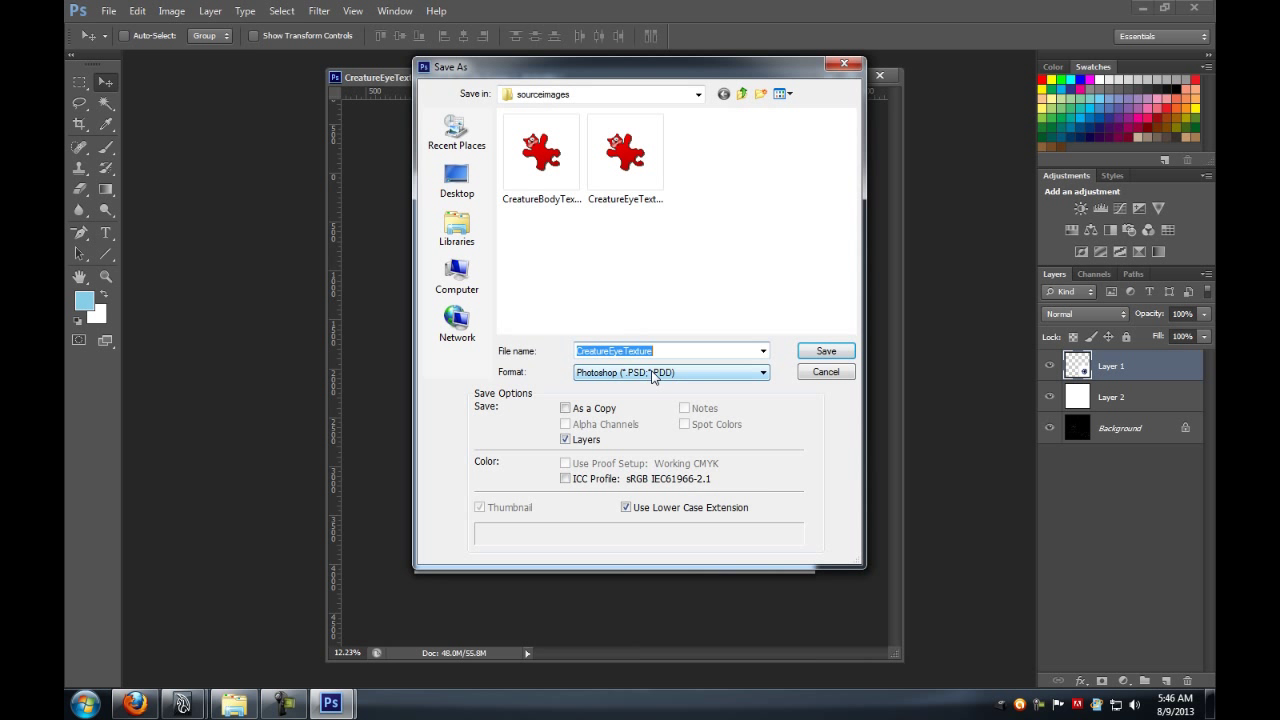
left_click(652, 373)
left_click(652, 466)
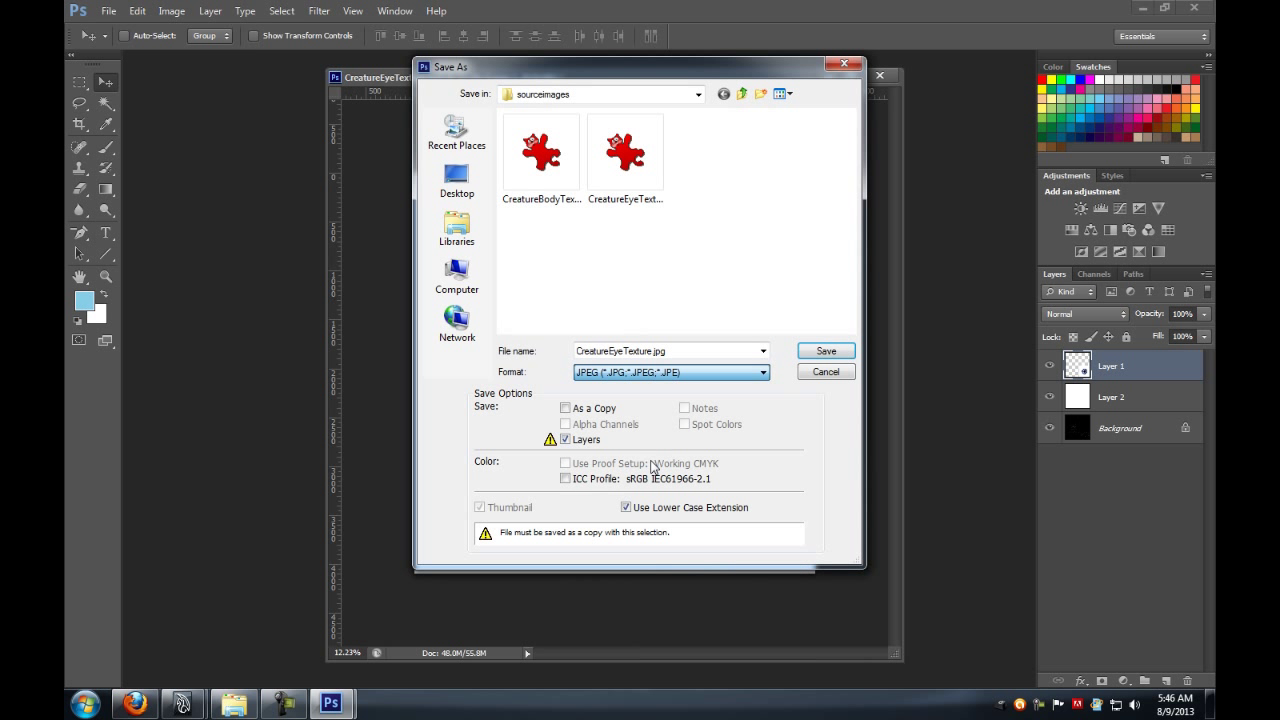
left_click(822, 353)
left_click(640, 276)
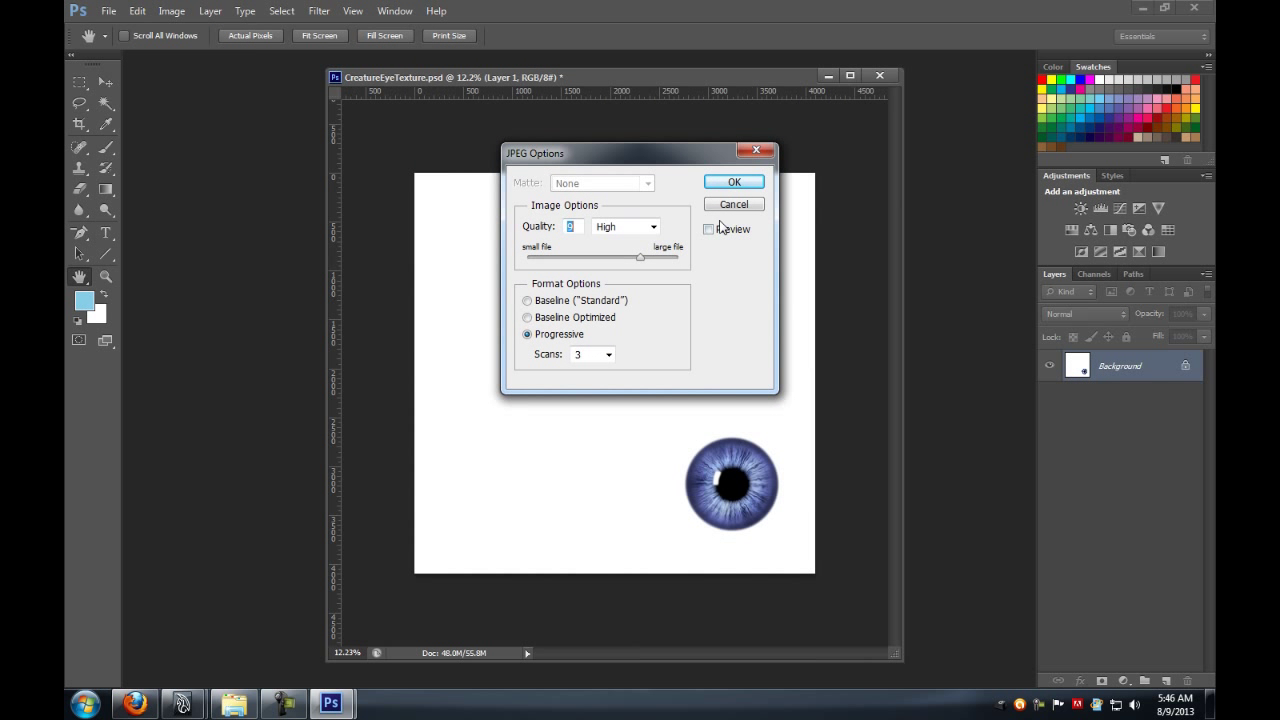
left_click(734, 181)
Step: Switch back to Maya, set the CreatureEyeTexture_1 file node's filter type to Off and reload its image
left_click(1143, 8)
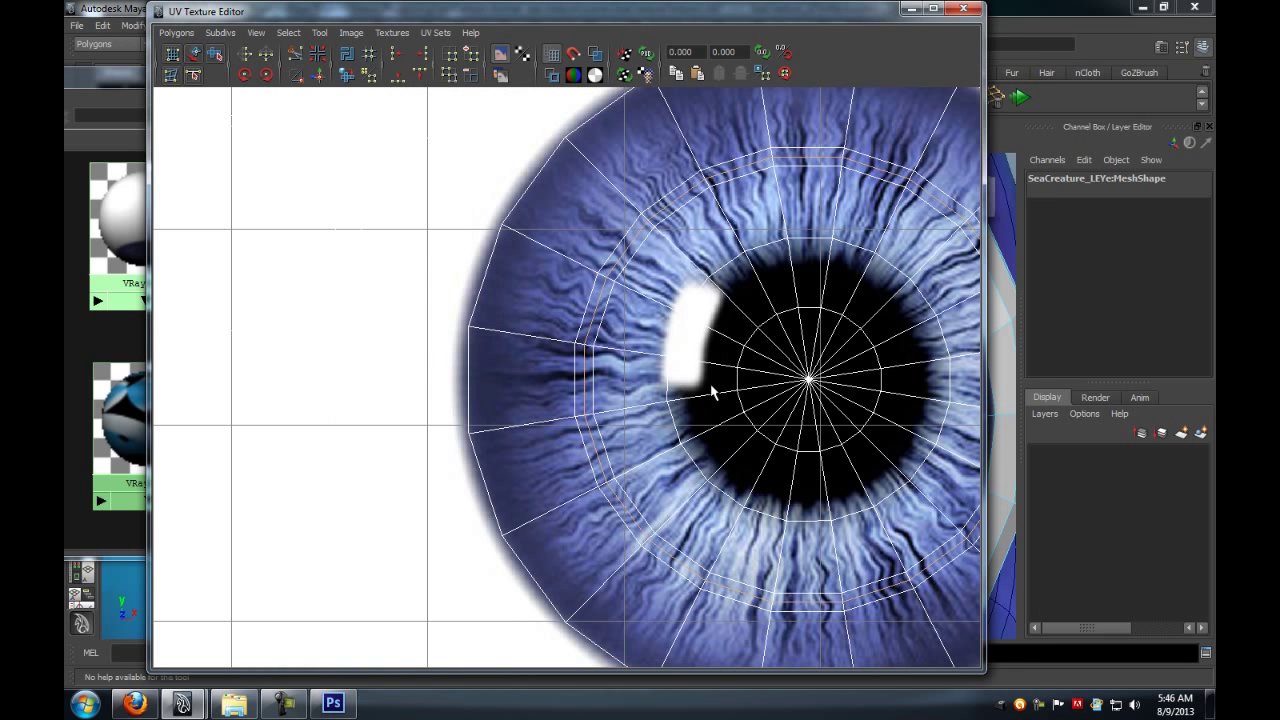
left_click(911, 8)
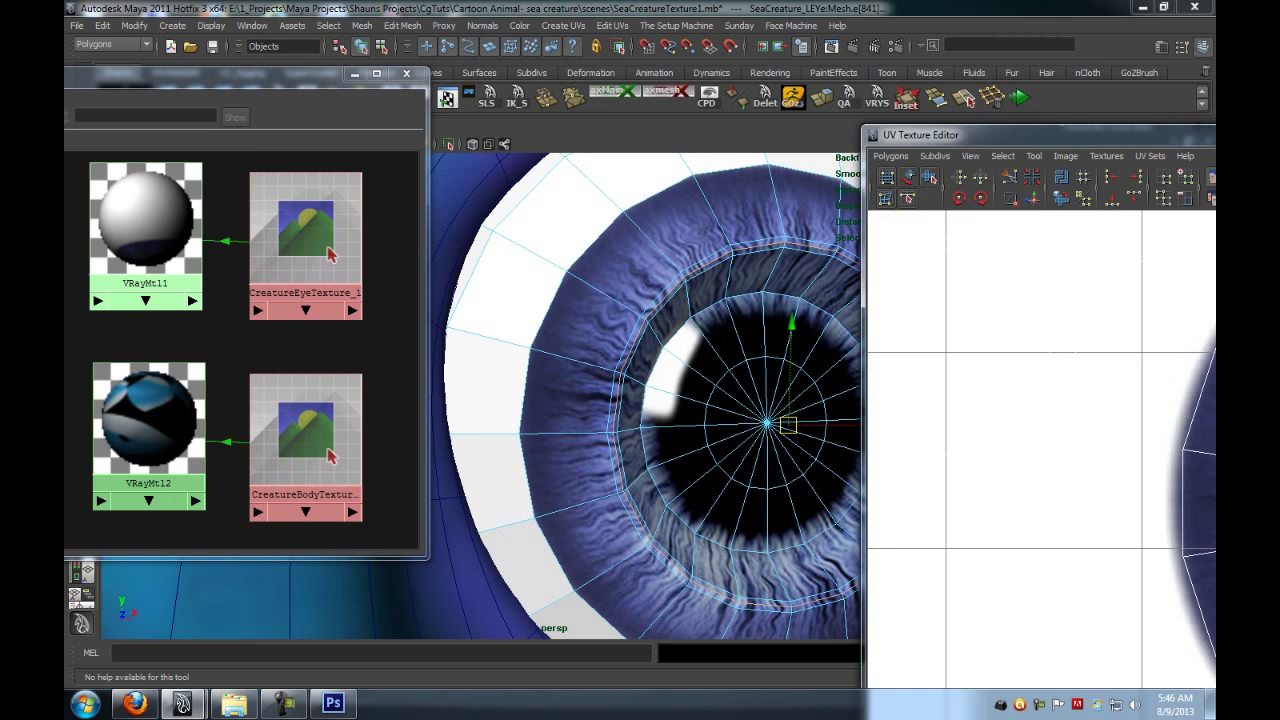
left_click(300, 225)
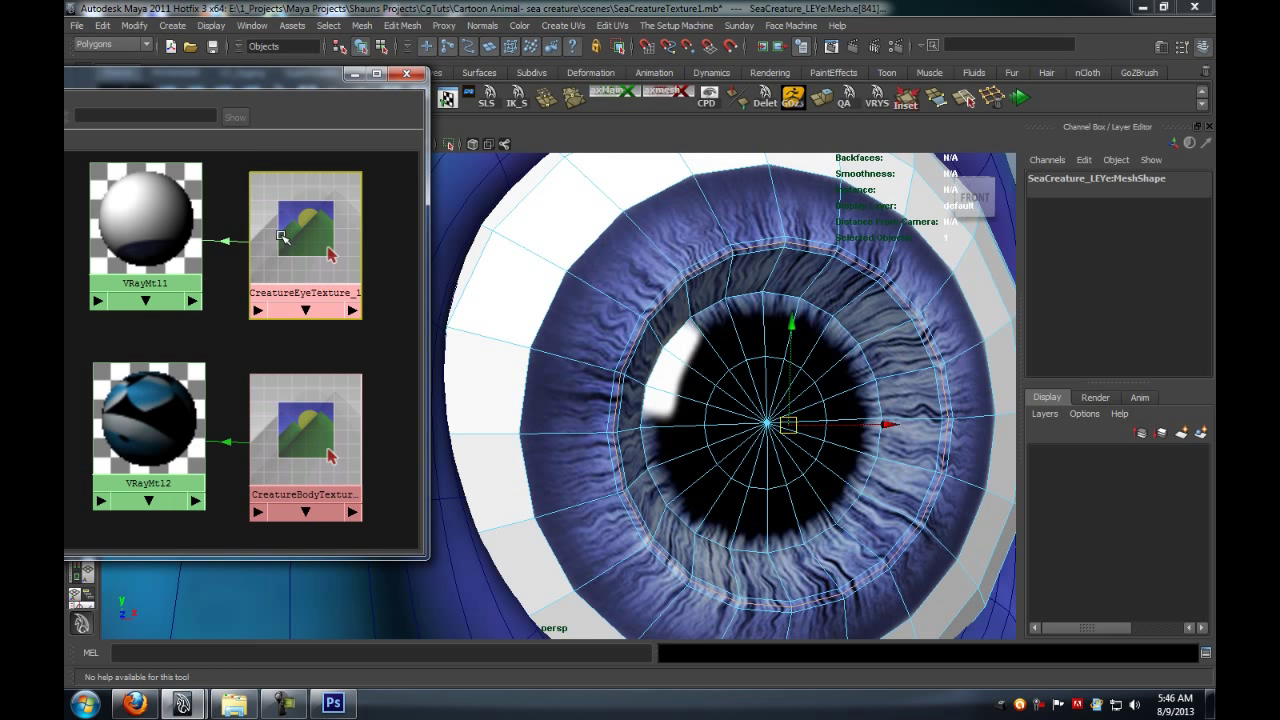
key("ctrl+a")
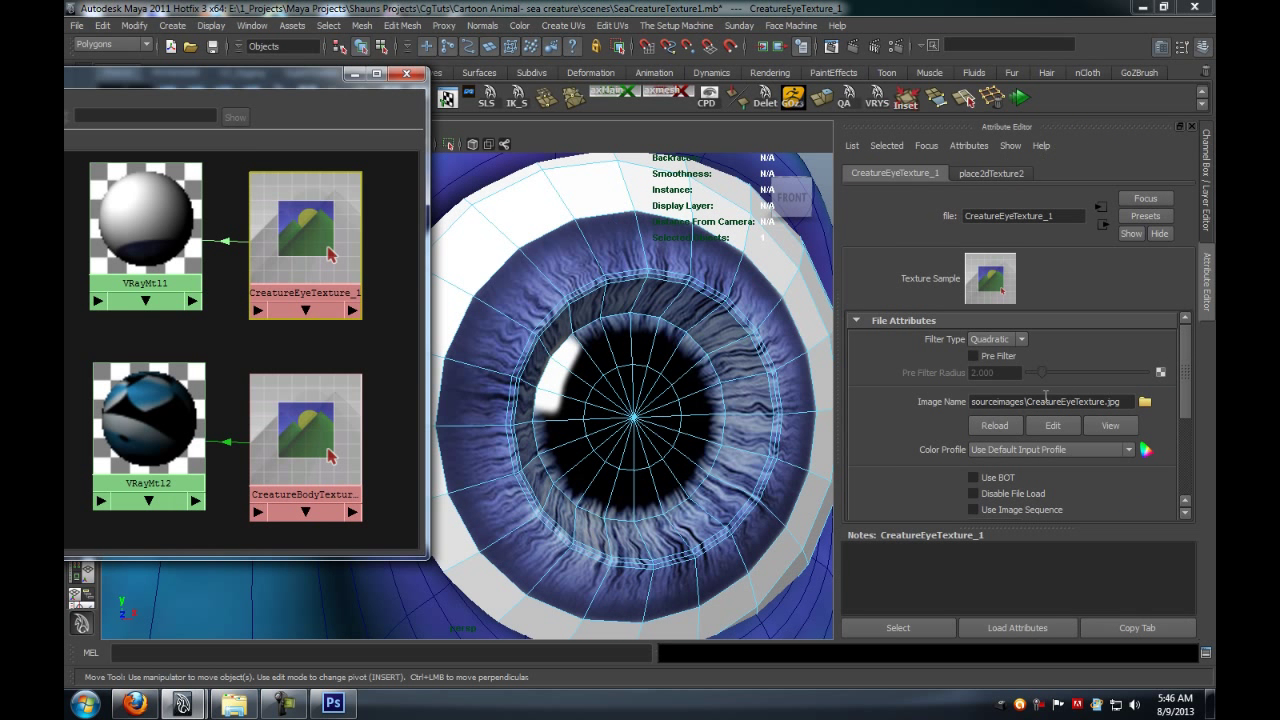
left_click(1000, 340)
left_click(1010, 355)
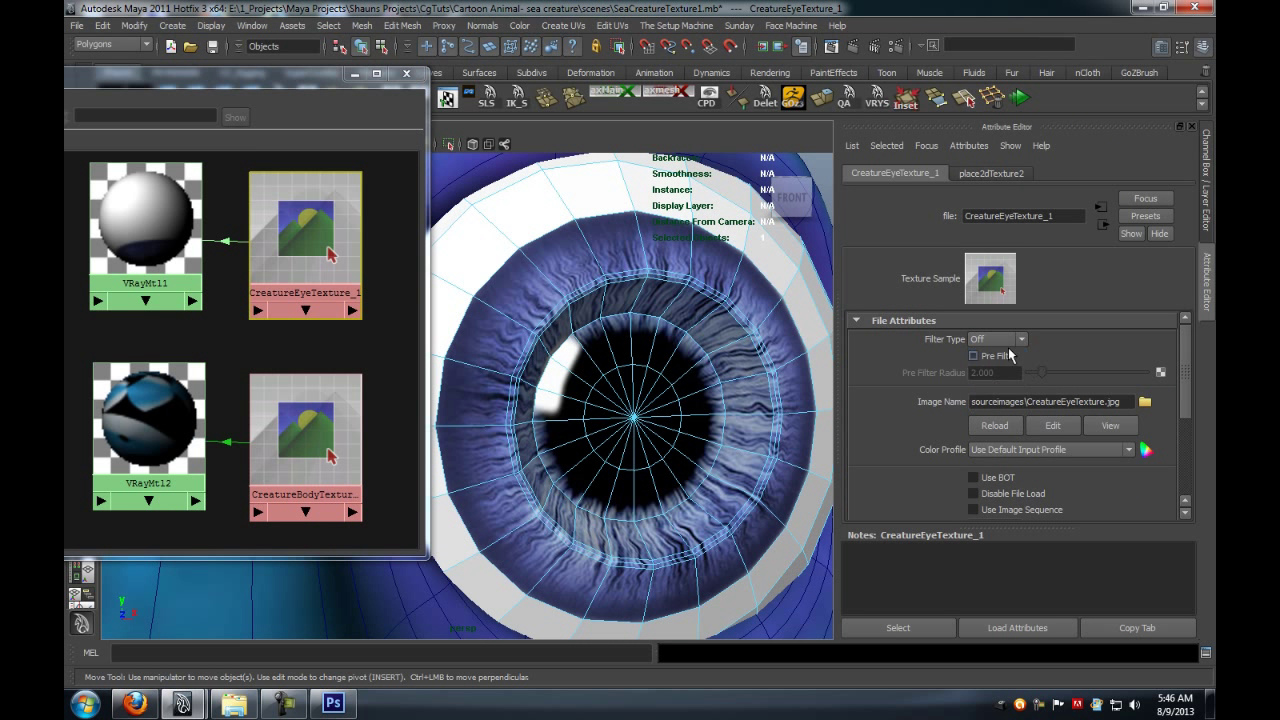
left_click(991, 173)
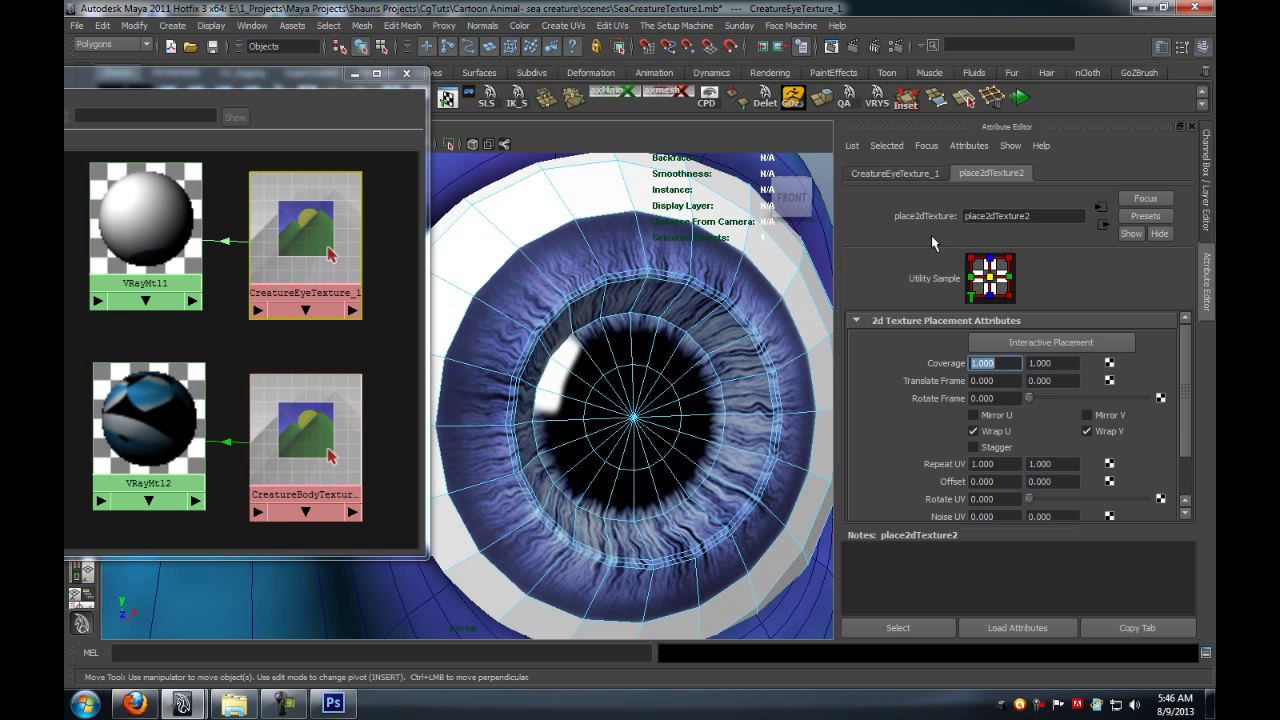
left_click(913, 175)
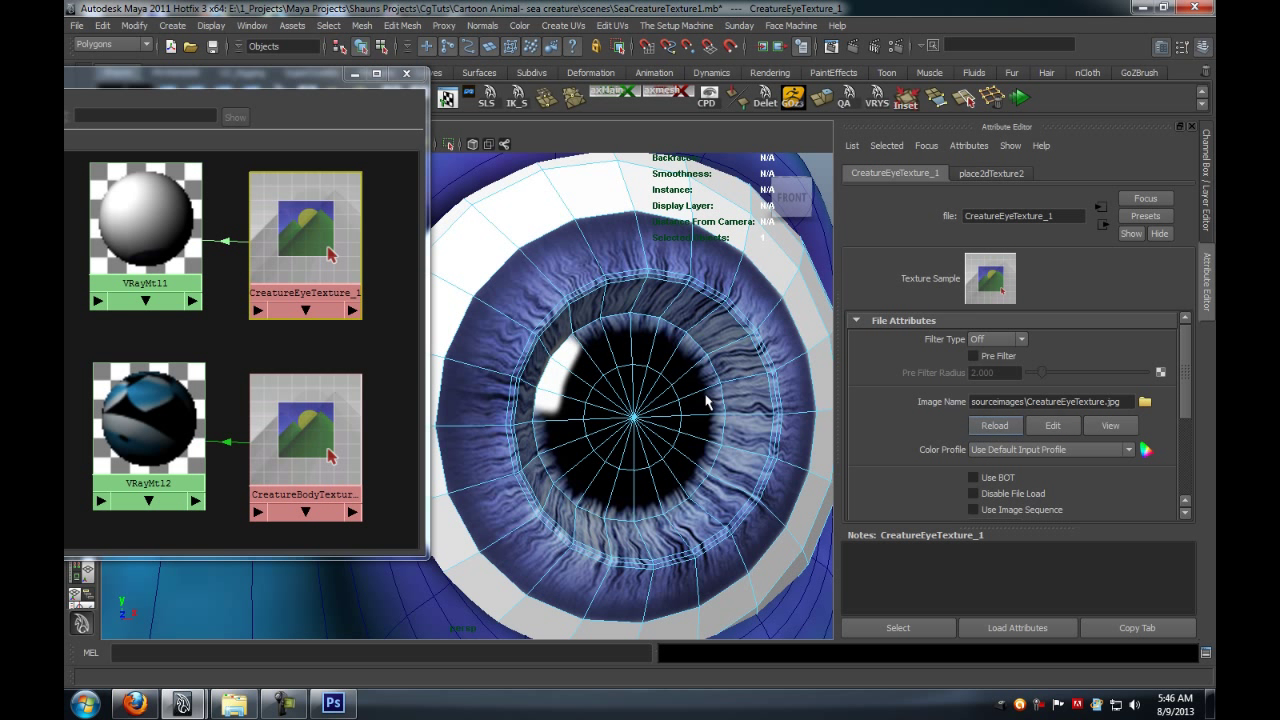
Step: Return the left eye to object mode, deselect it, and check the updated eyes on the whole head
scroll(619, 368, "down", 3)
right_click_drag(595, 366, 632, 345)
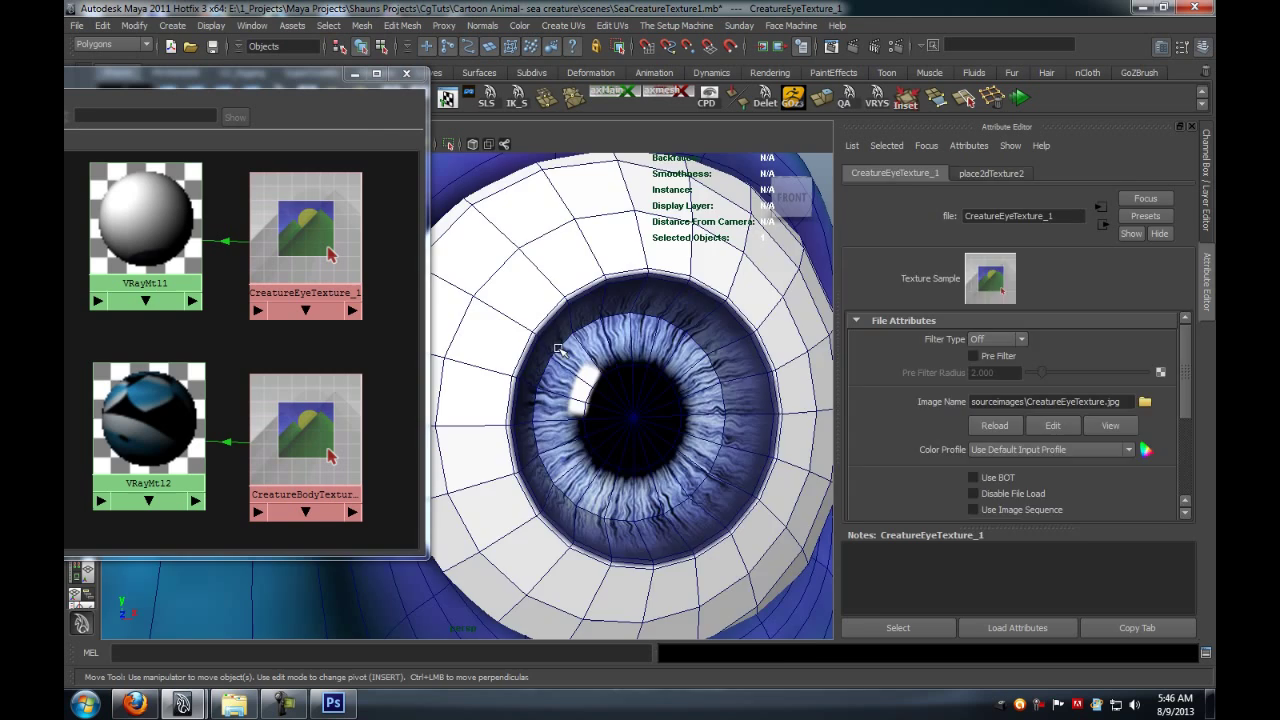
scroll(643, 451, "down", 8)
left_click(555, 467)
scroll(651, 443, "up", 3)
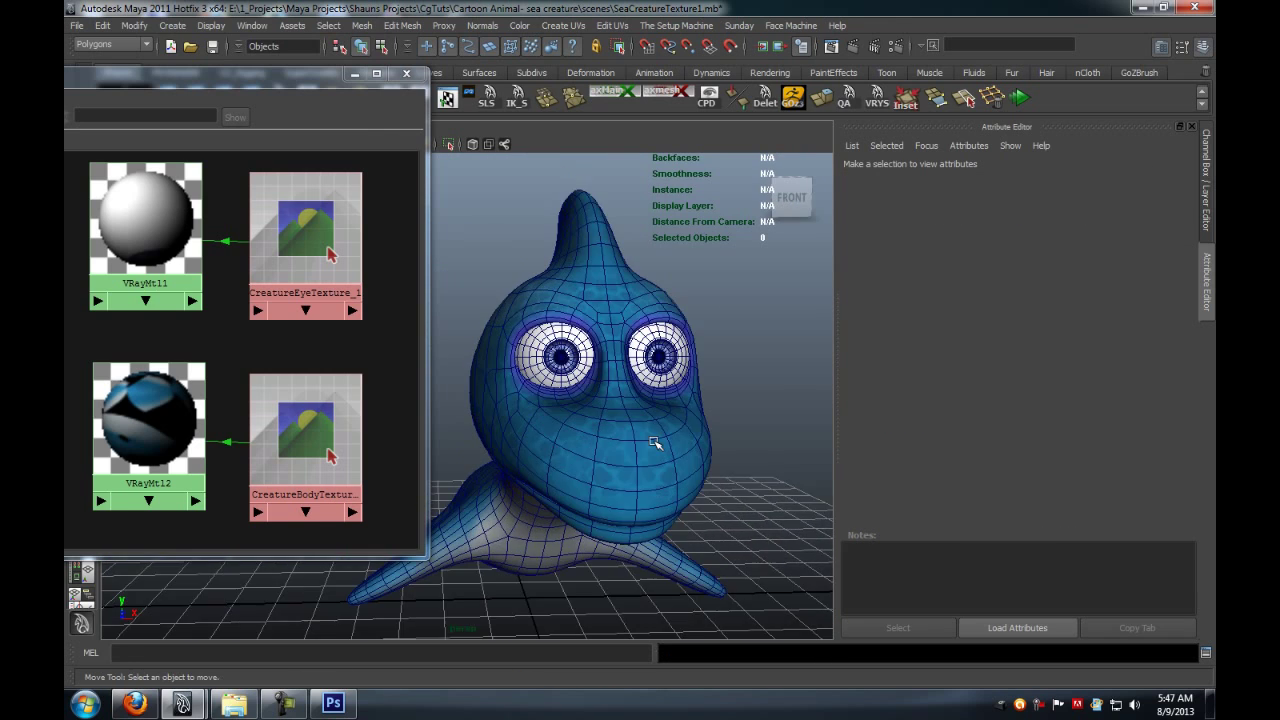
left_click_drag(651, 443, 676, 408, "alt")
left_click(1190, 127)
Step: Give the eye material VRayMtl1 a white reflection color, a reflection amount of 0.150 and 20 reflection subdivs
left_click(186, 288)
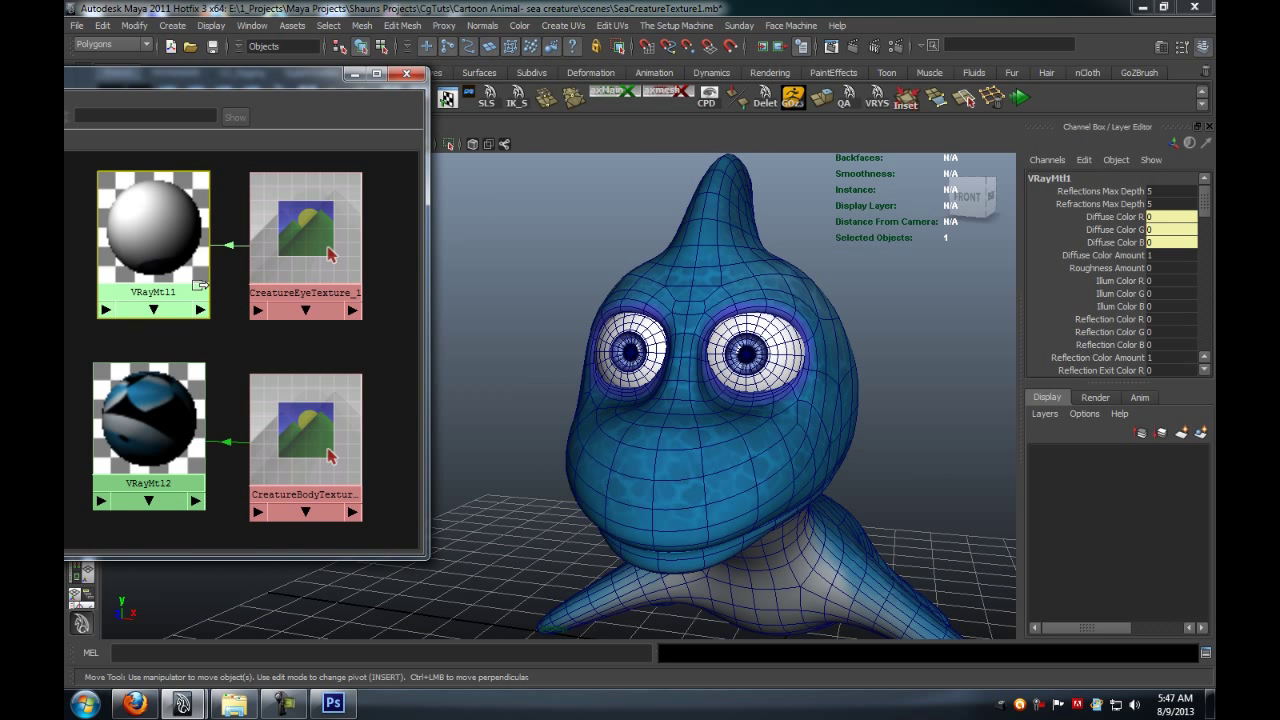
key("ctrl+a")
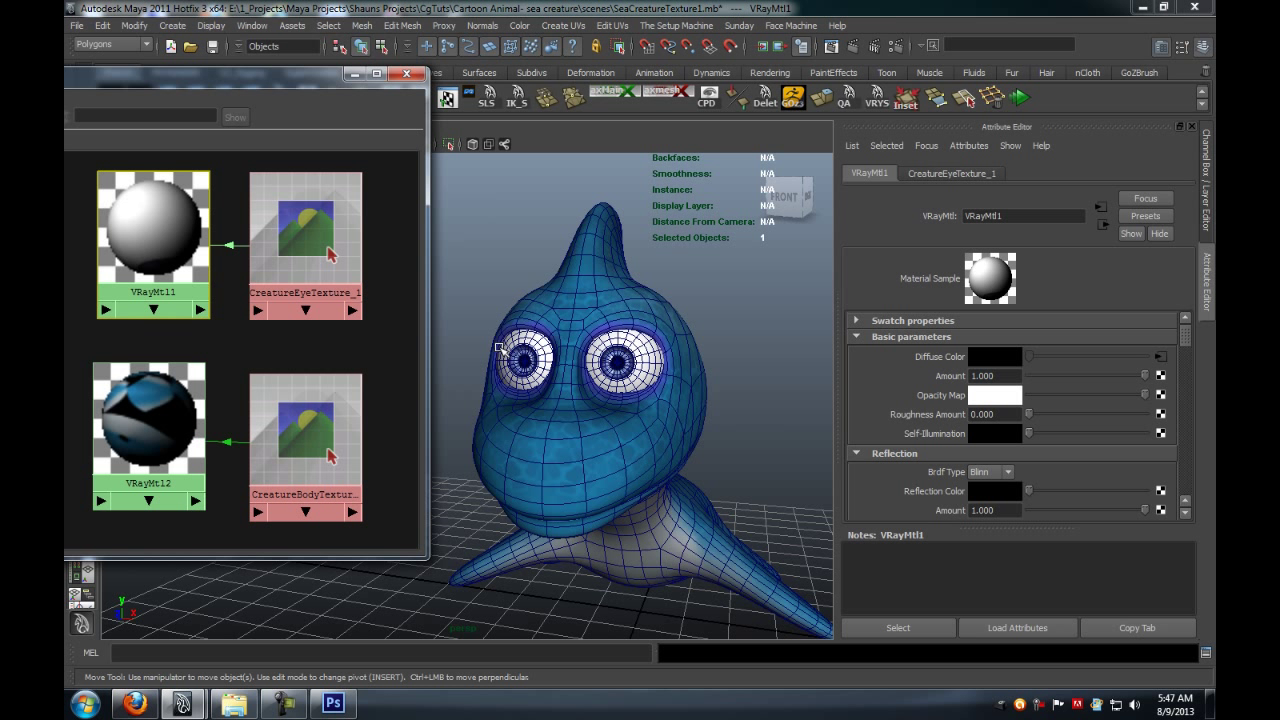
left_click_drag(1027, 497, 1173, 503)
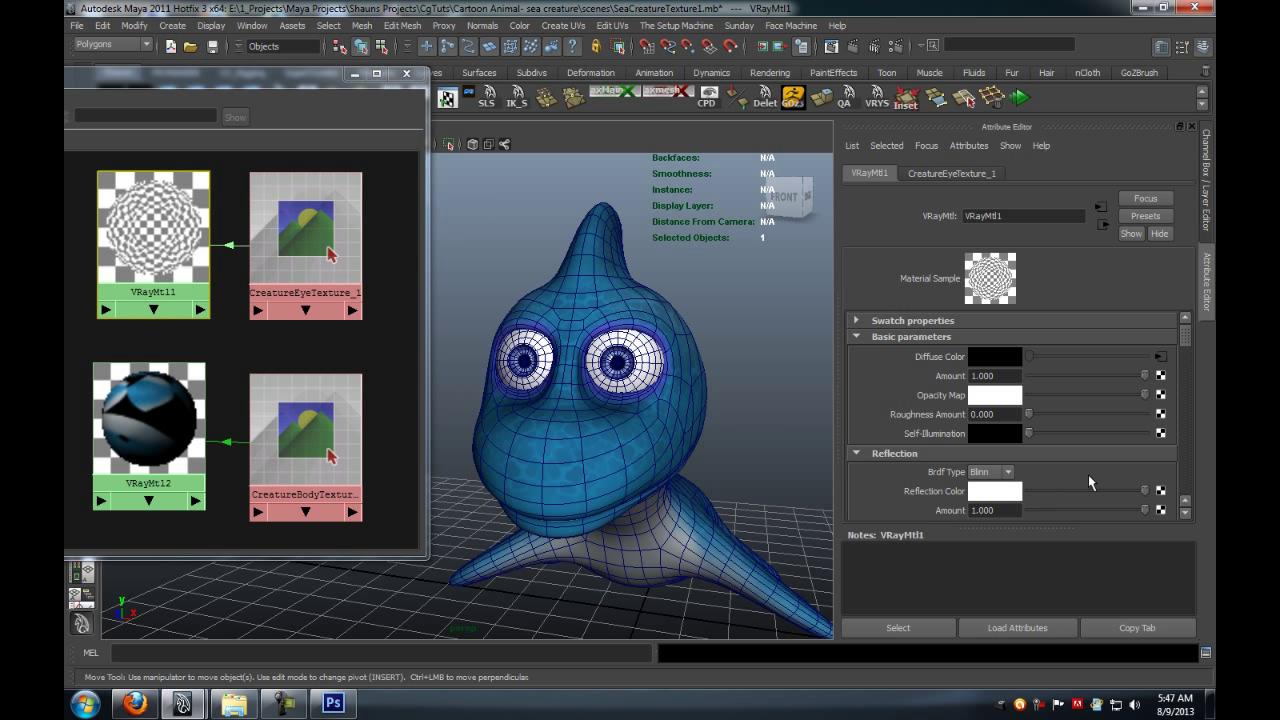
scroll(1090, 483, "down", 3)
left_click_drag(1145, 414, 1063, 421)
double_click(1004, 414)
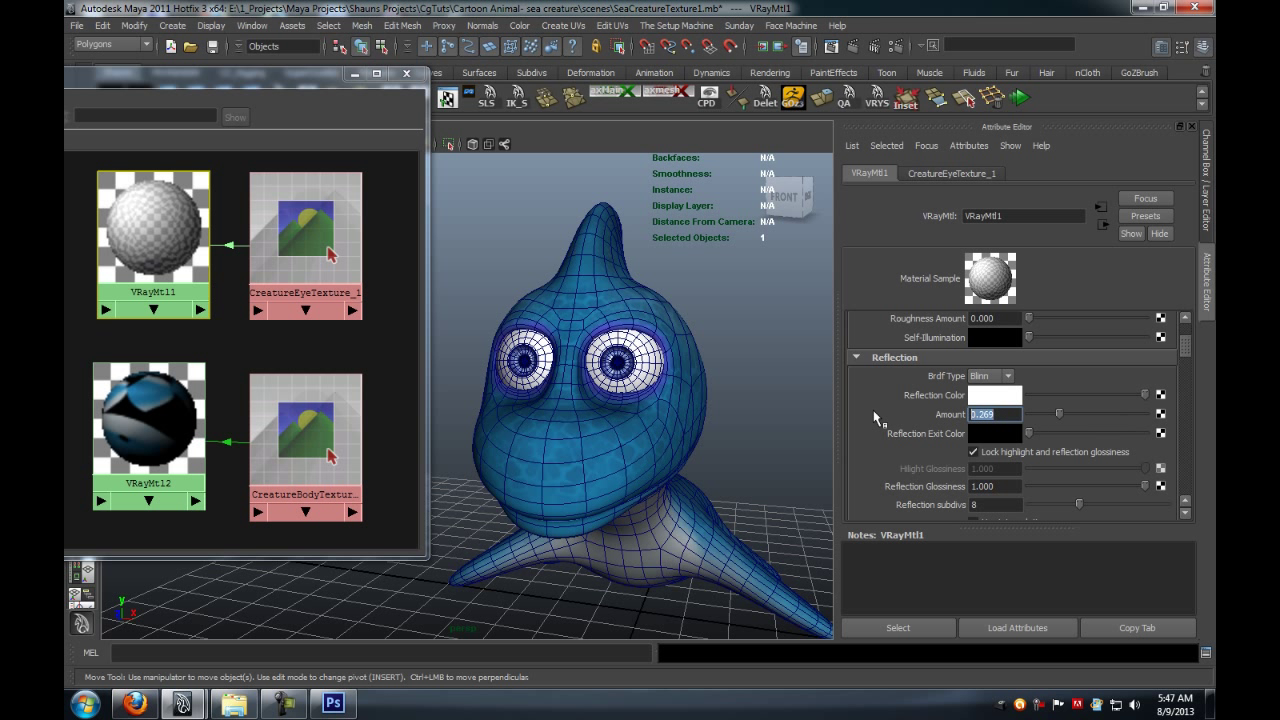
type(".150")
key("Return")
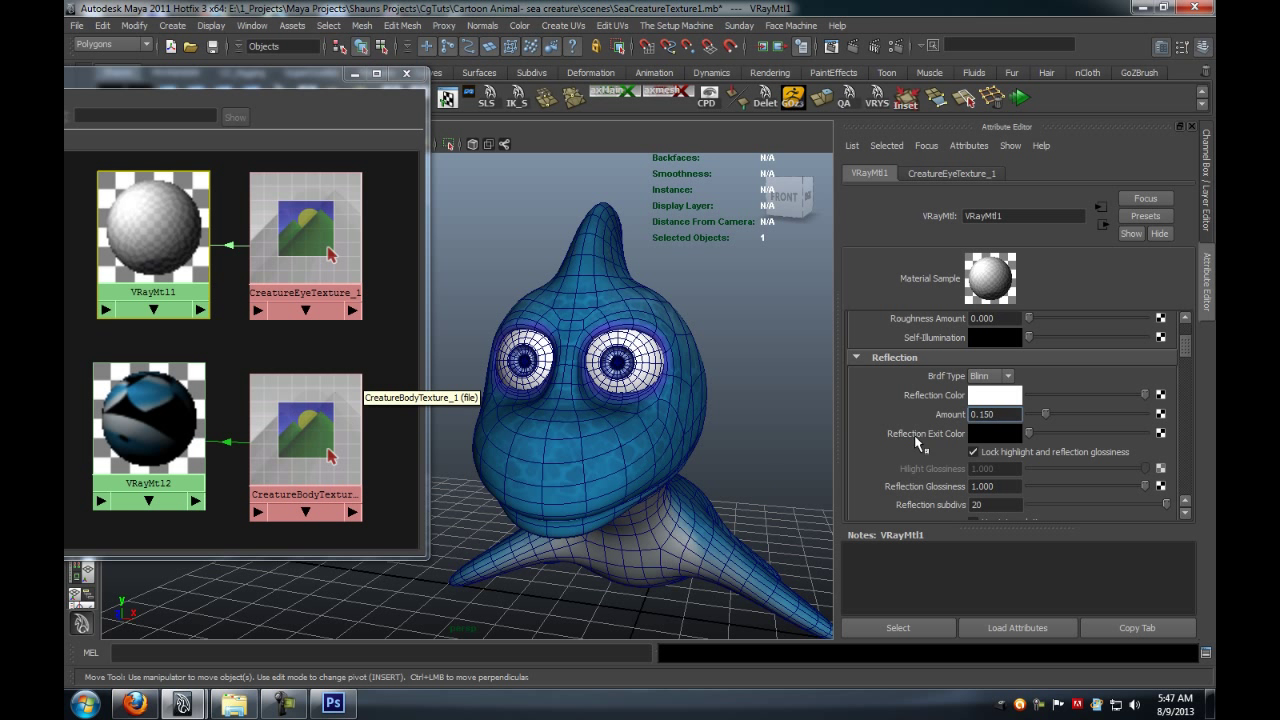
scroll(1047, 410, "up", 2)
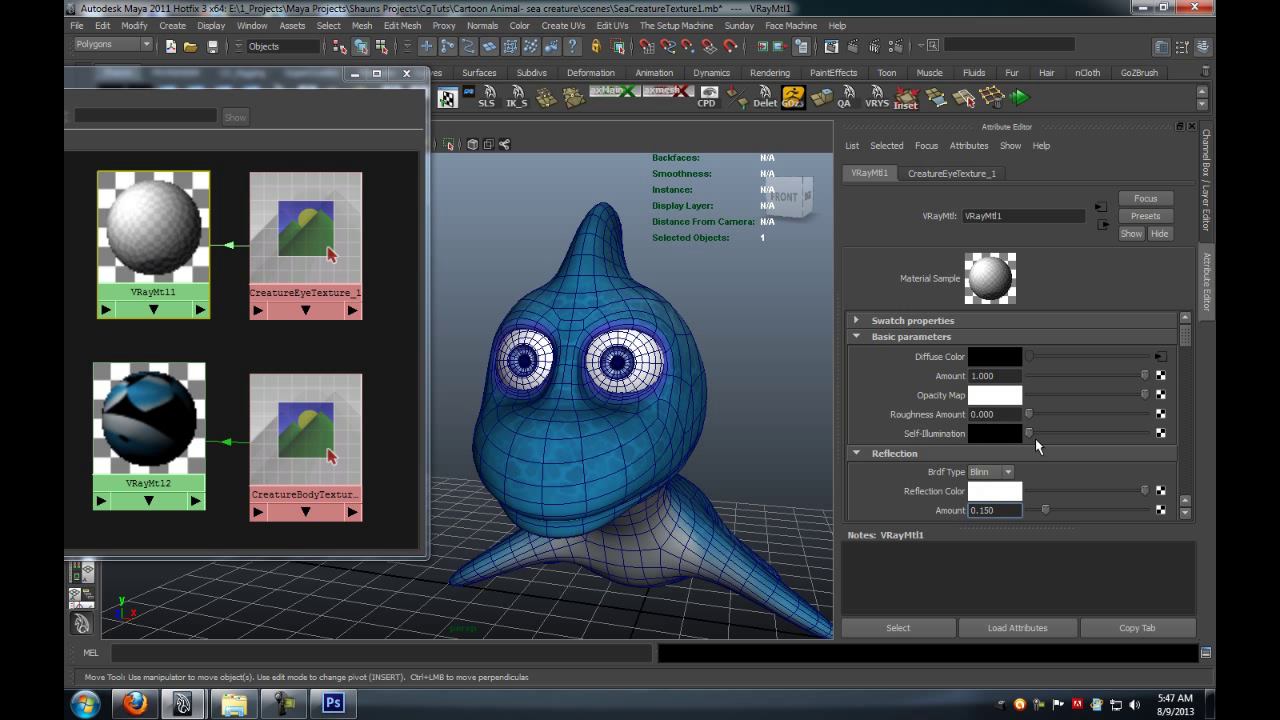
Step: Give the body material VRayMtl2 a white reflection color and a reflection amount of about 0.103
left_click(145, 415)
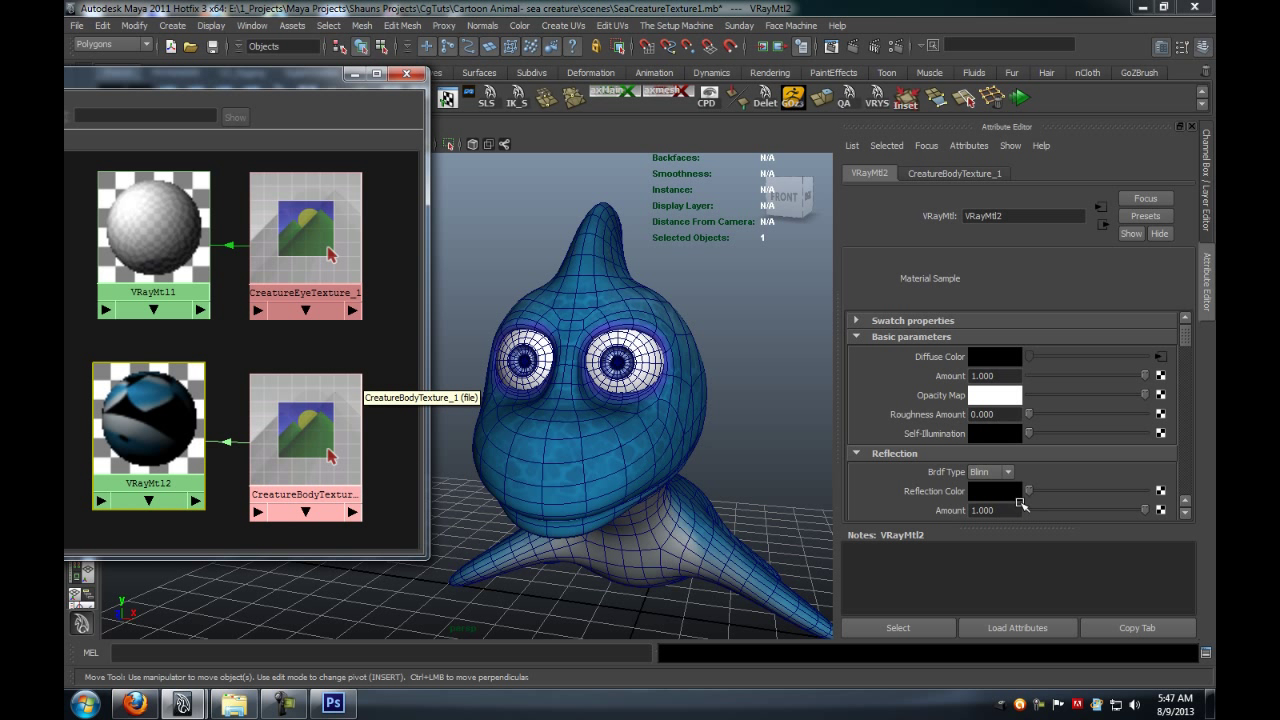
left_click_drag(1028, 492, 1174, 494)
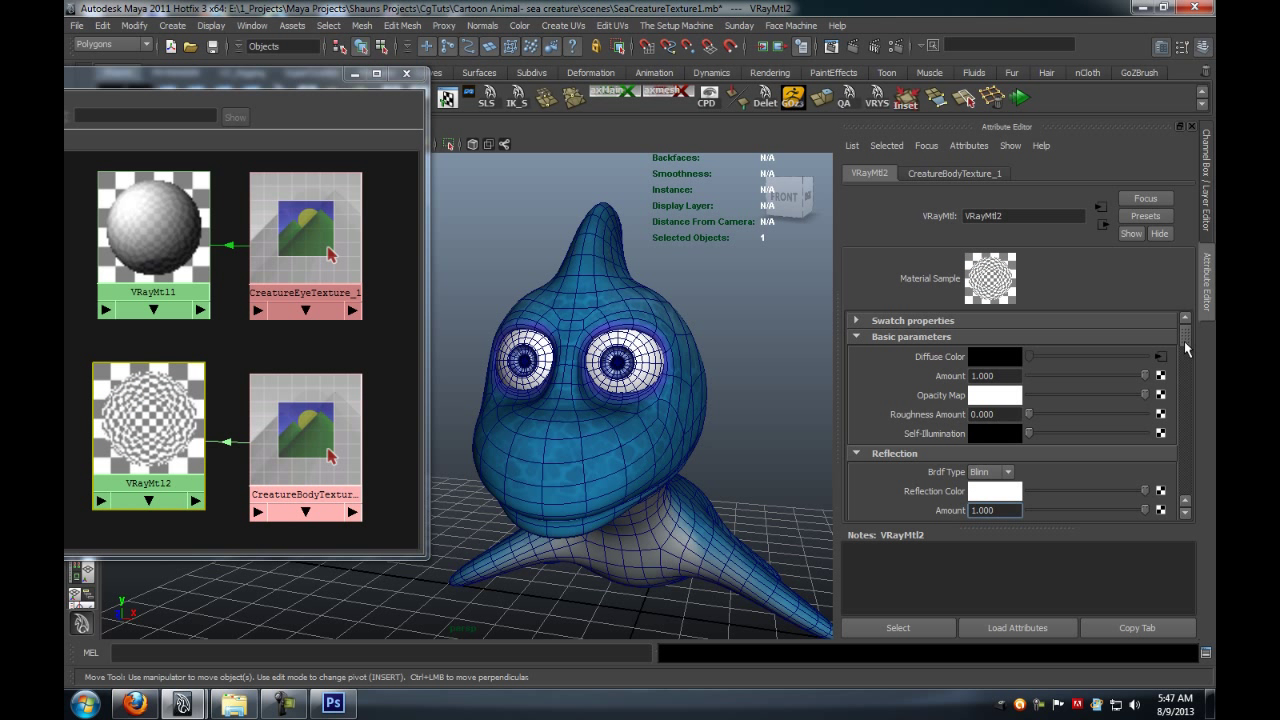
left_click_drag(1187, 347, 1186, 357)
left_click_drag(1144, 441, 1042, 451)
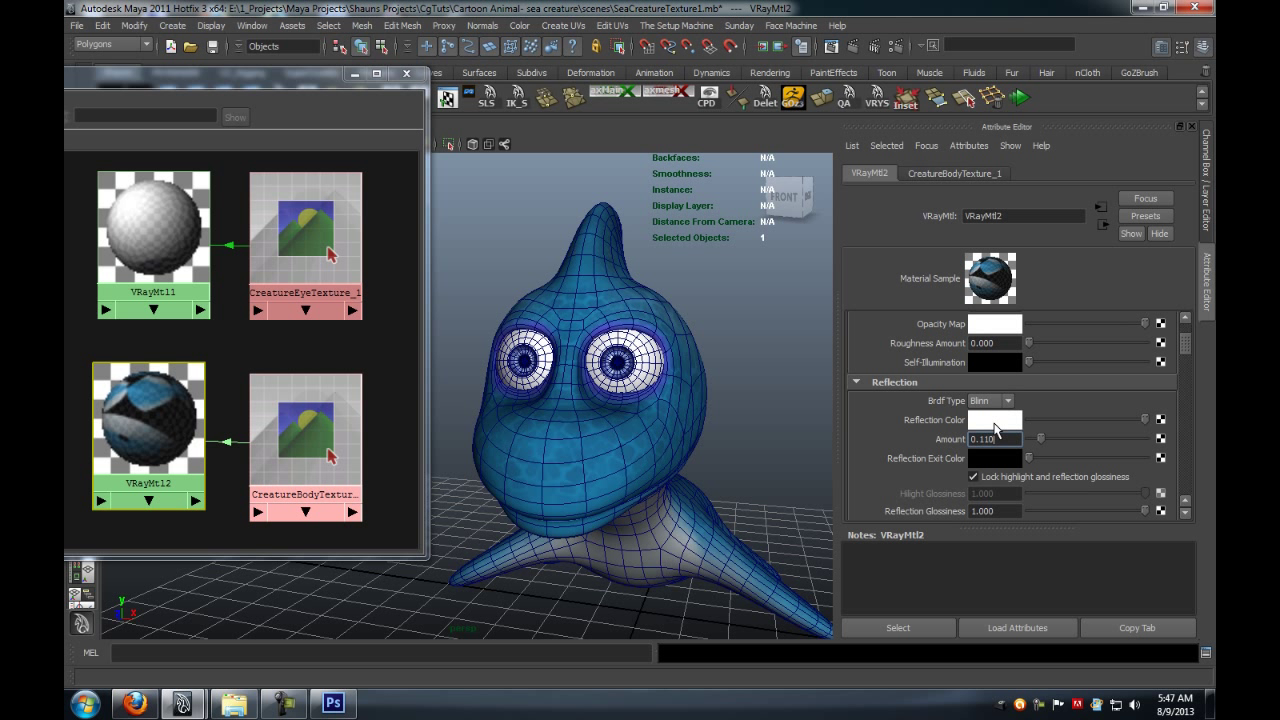
left_click_drag(1043, 444, 1042, 444)
Step: Refine VRayMtl2's reflection to a glossiness of 0.690, 11 subdivs and an amount of 0.069
scroll(1088, 444, "down", 2)
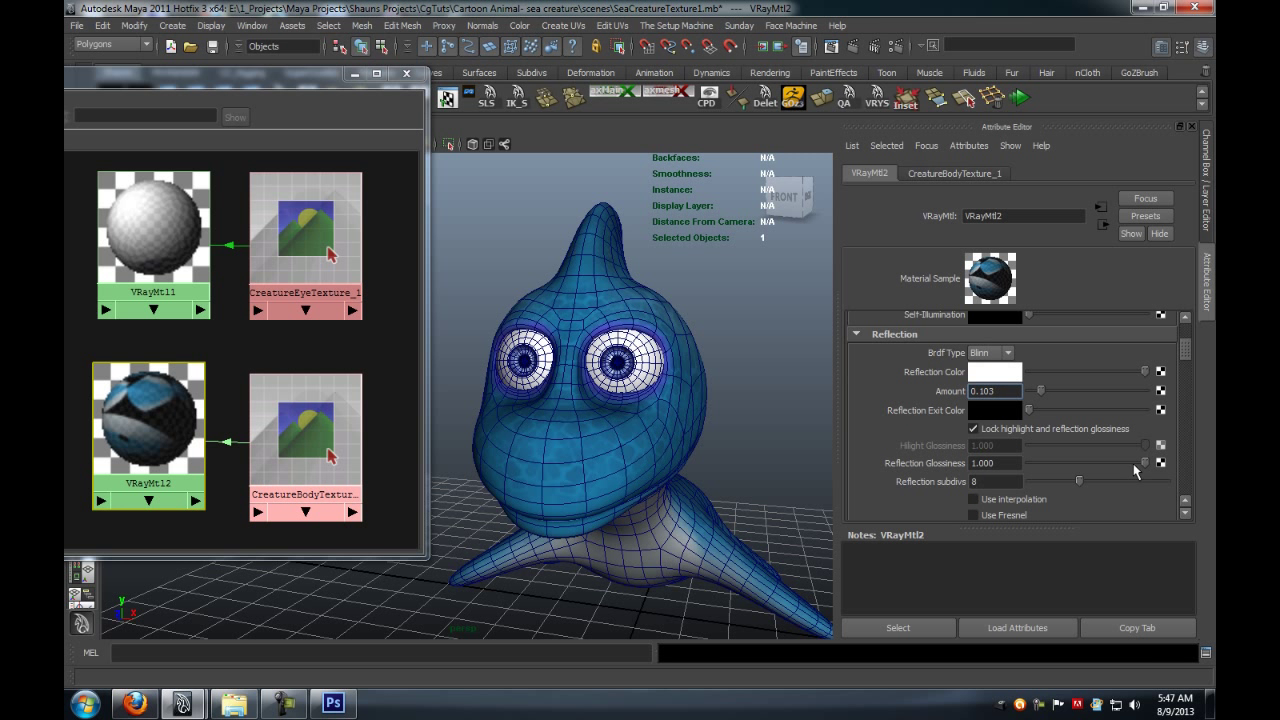
left_click_drag(1146, 463, 1106, 490)
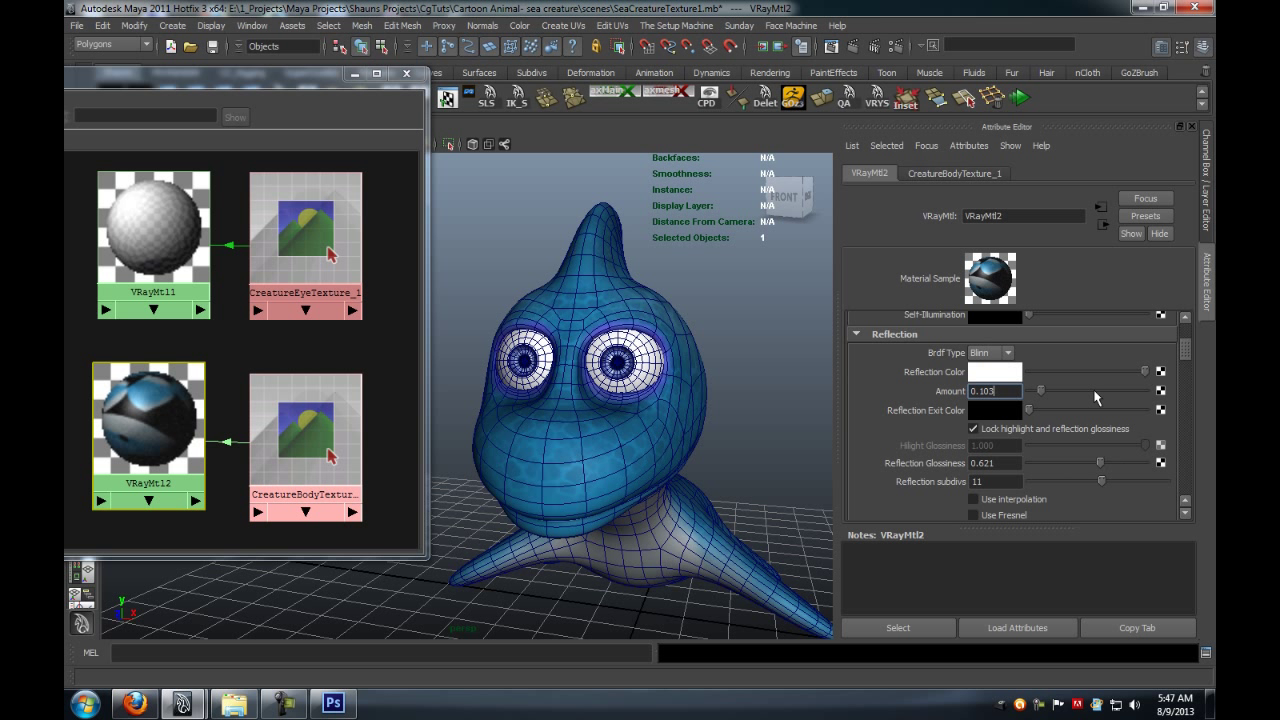
left_click_drag(1041, 396, 1035, 396)
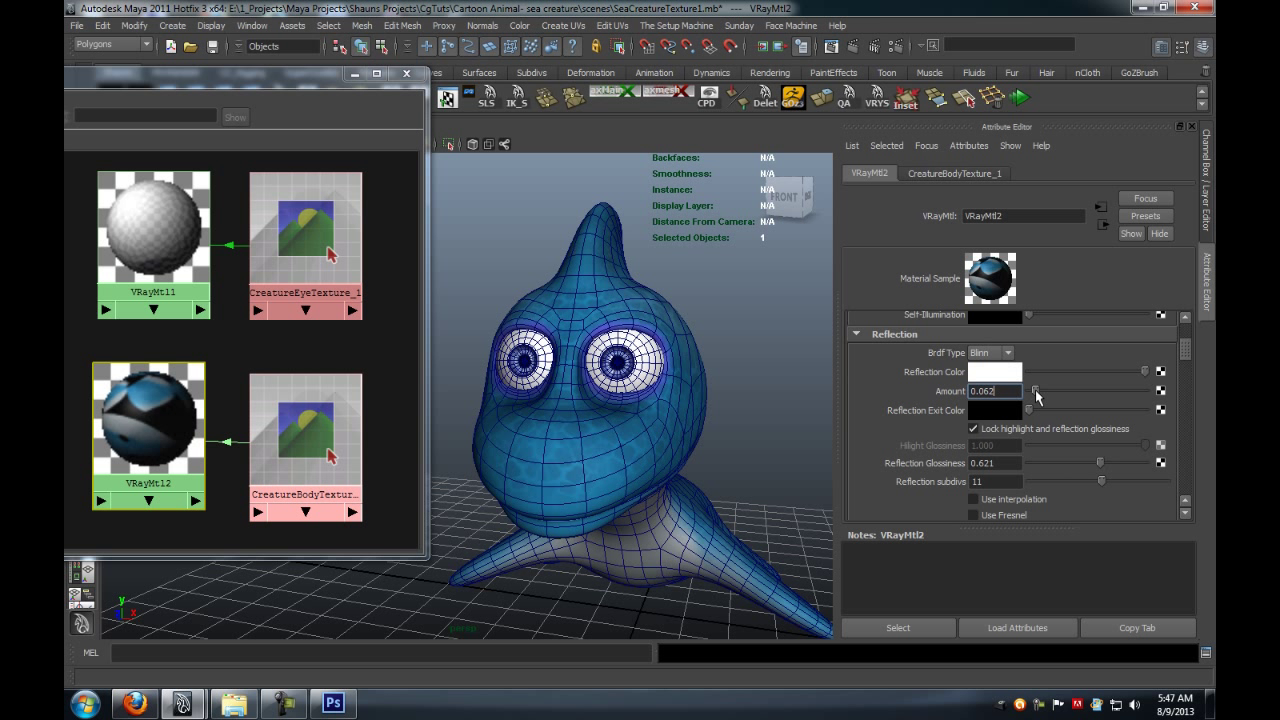
left_click_drag(1100, 463, 1110, 467)
scroll(1185, 342, "up", 3)
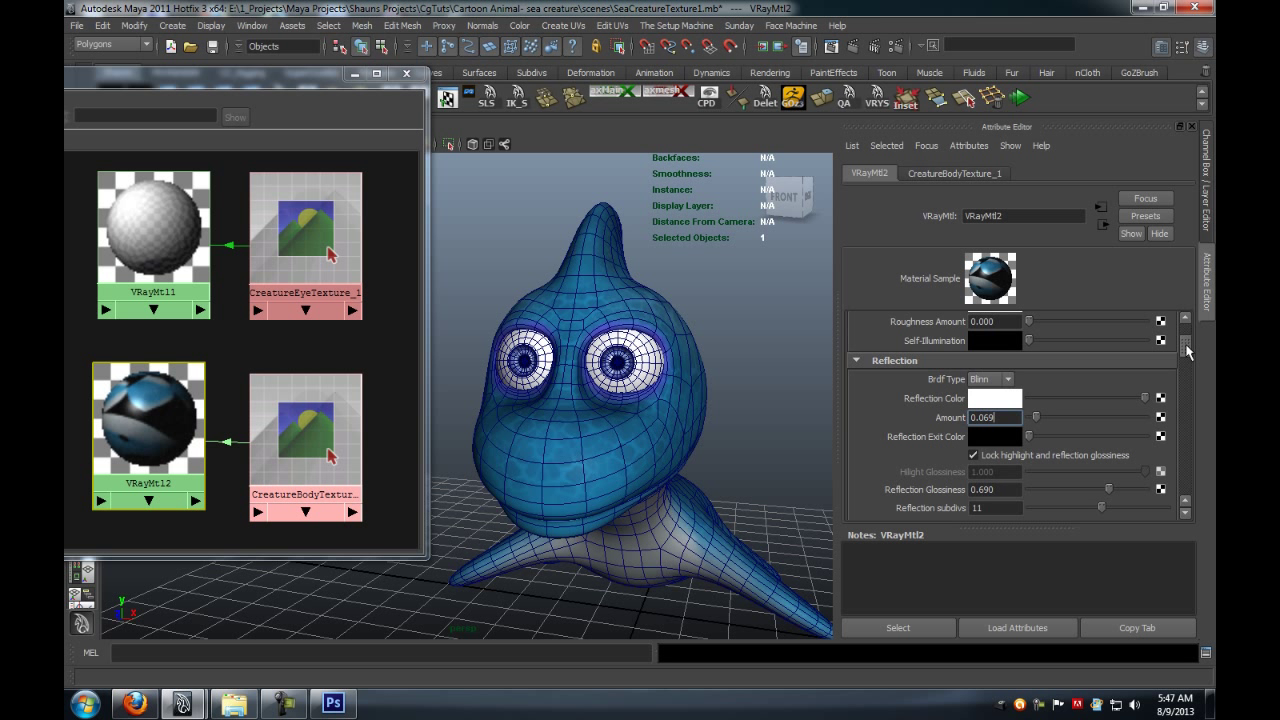
Step: Minimize the material network window and close the Attribute Editor to give the creature's viewport more room
left_click(354, 73)
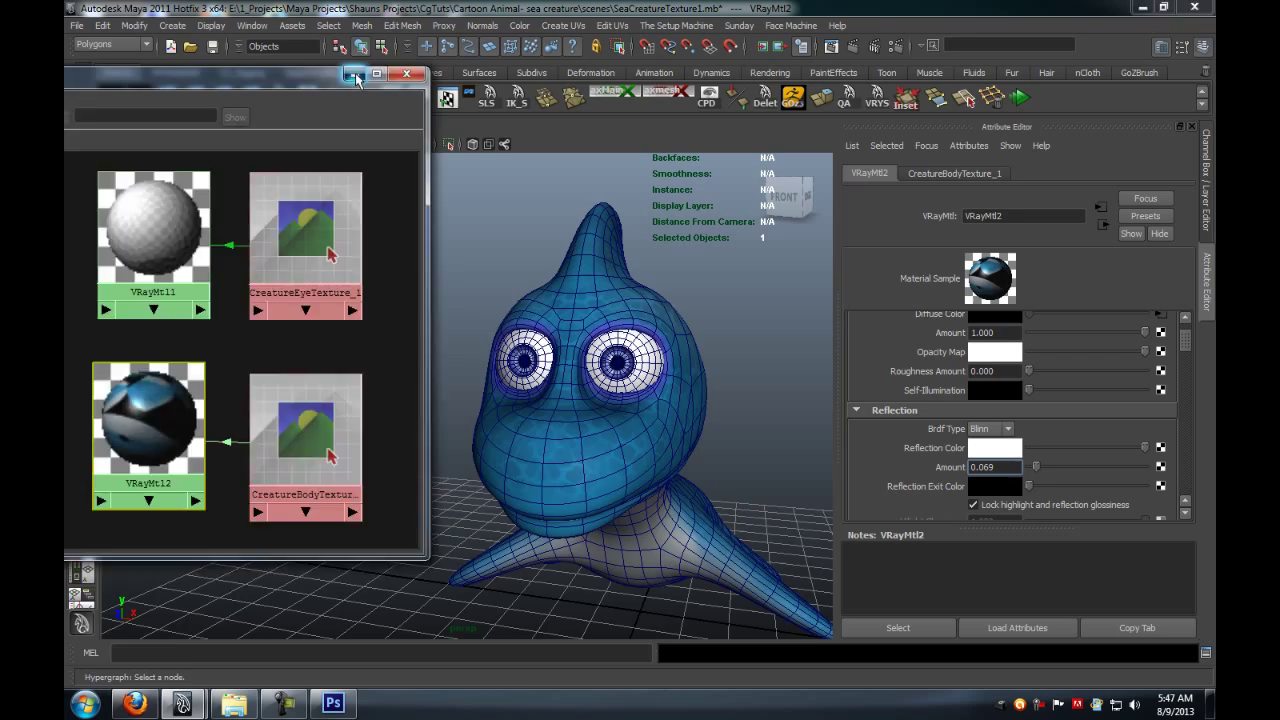
left_click_drag(450, 390, 600, 395, "alt")
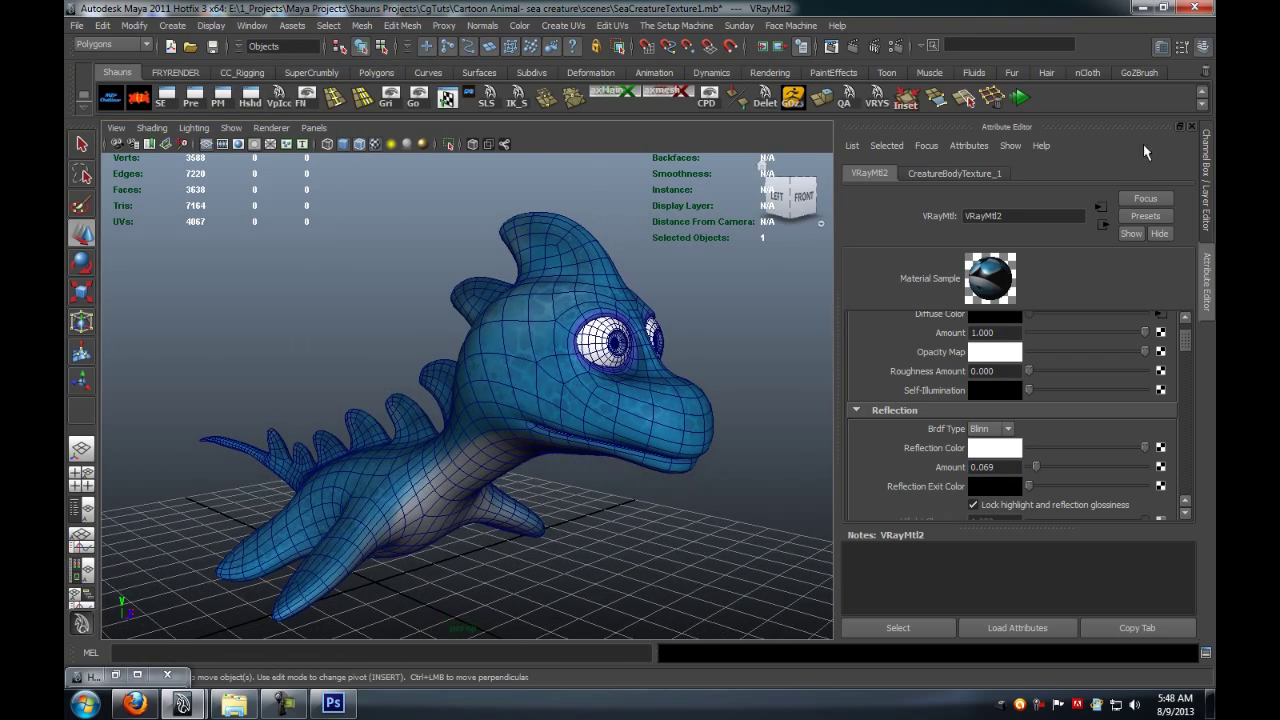
left_click(1191, 127)
Step: Inspect the textured creature's head, body and tail fins from the side and front angles
right_click_drag(769, 363, 643, 463, "alt")
left_click_drag(643, 463, 494, 460, "alt")
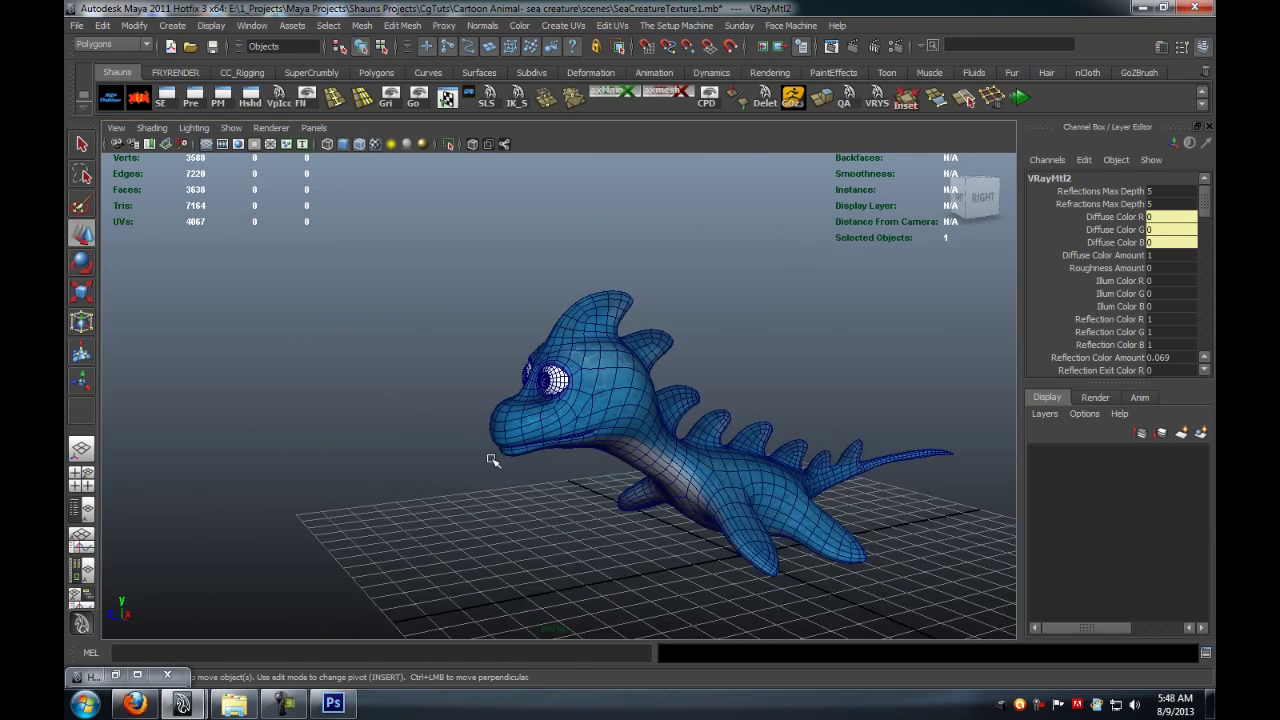
middle_click_drag(537, 461, 449, 405, "alt")
left_click_drag(449, 404, 610, 498, "alt")
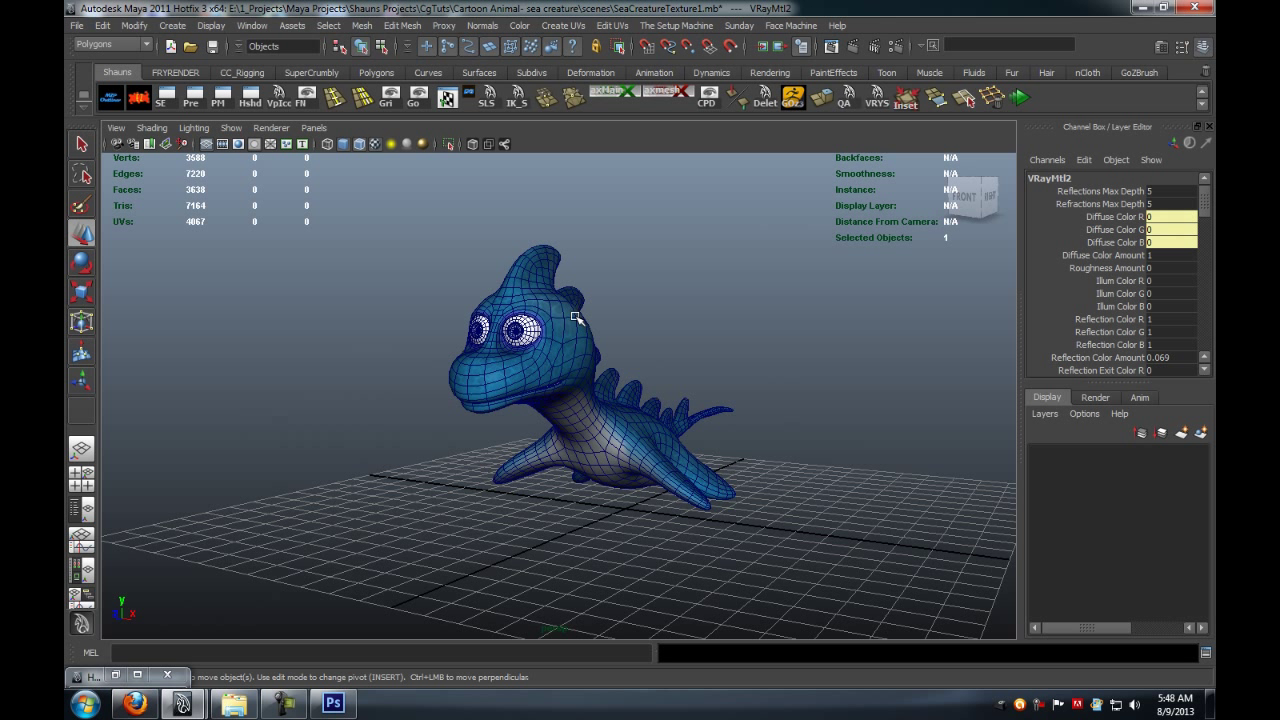
left_click_drag(562, 344, 510, 386, "alt")
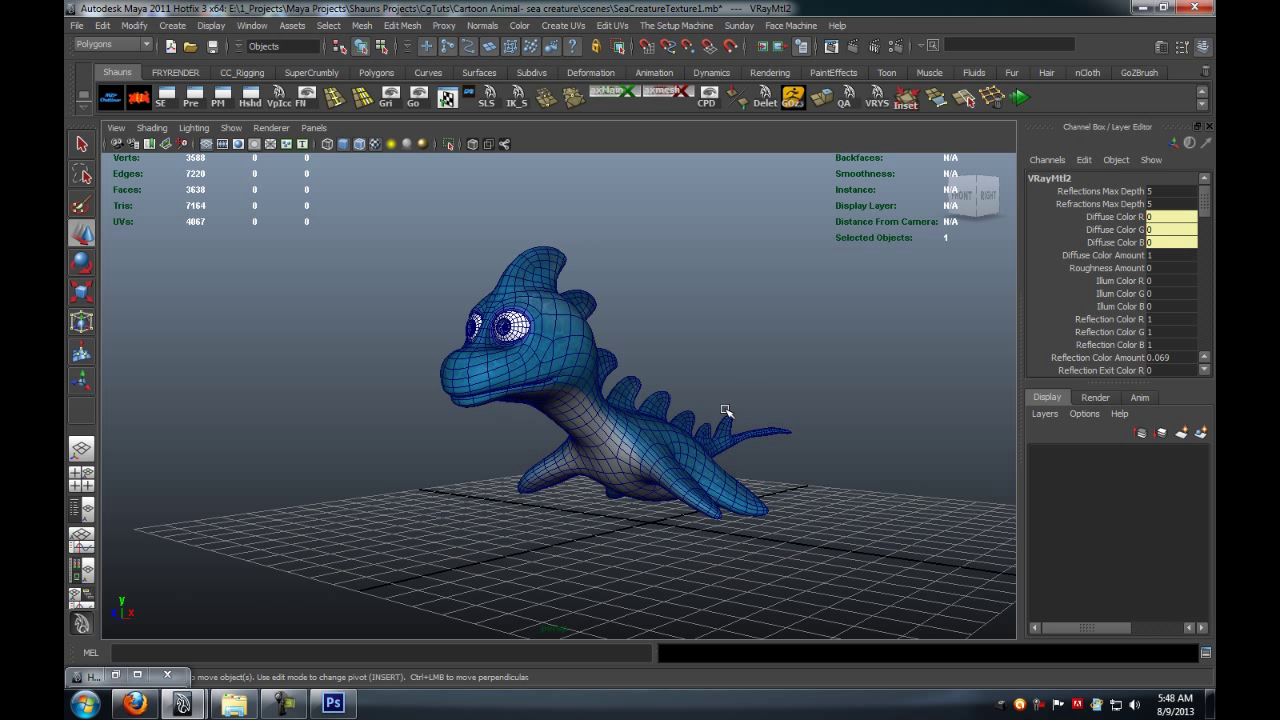
left_click_drag(707, 412, 651, 411, "alt")
left_click_drag(539, 411, 603, 382, "alt")
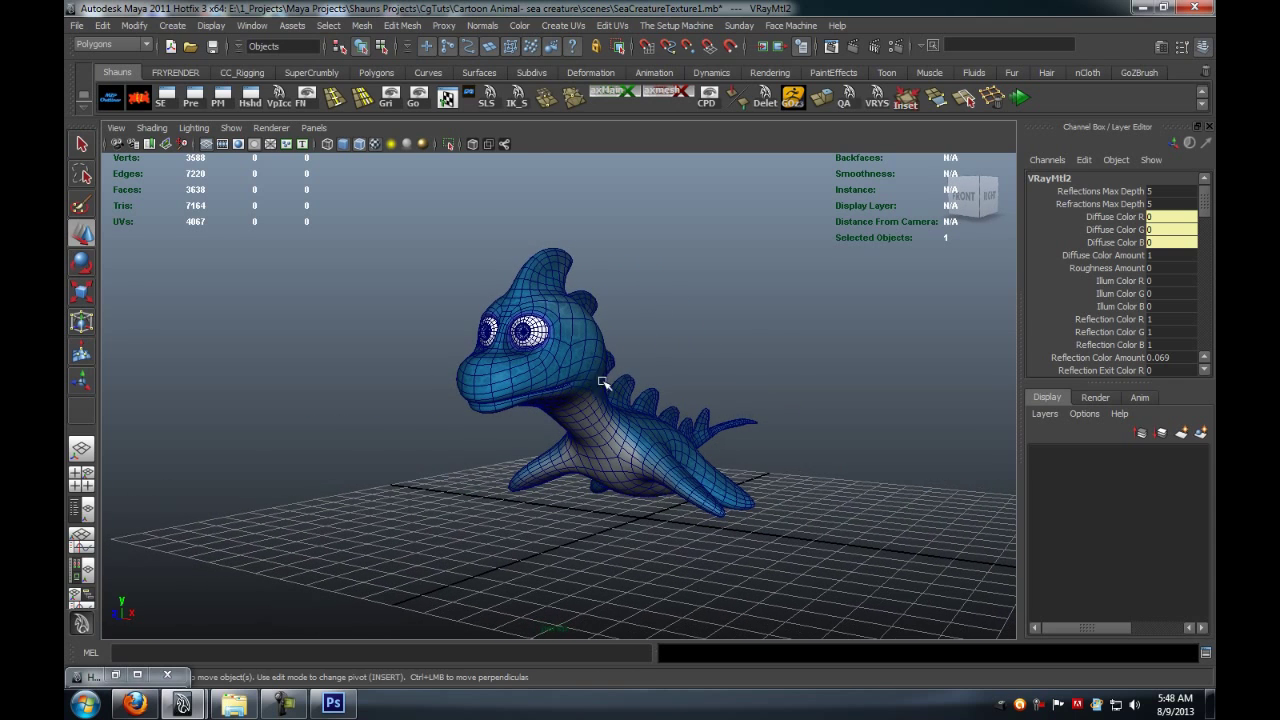